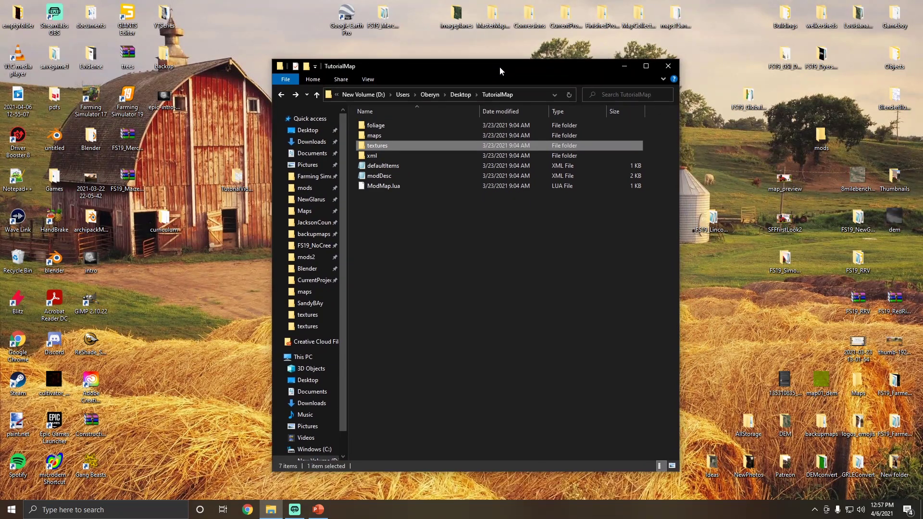
Step: Maximize the TutorialMap folder window and look over its contents, highlighting the modDesc file
double_click(500, 67)
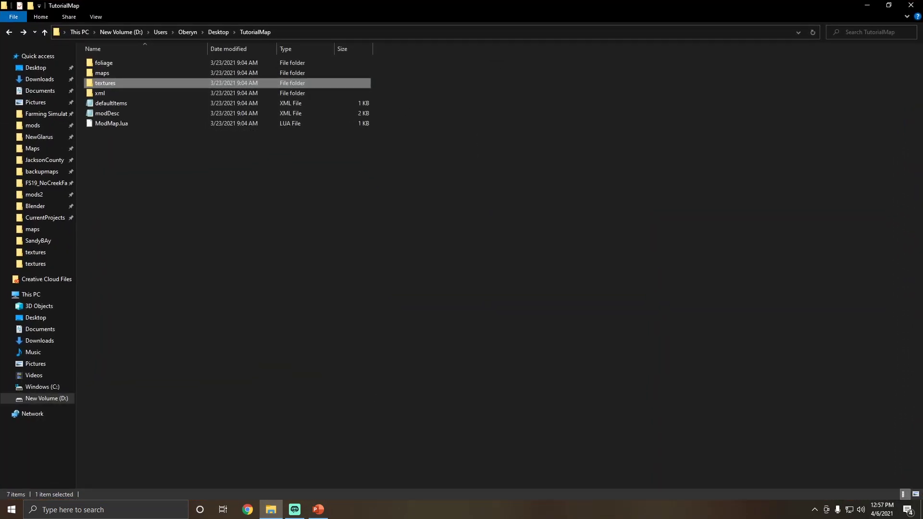
key("alt+Tab")
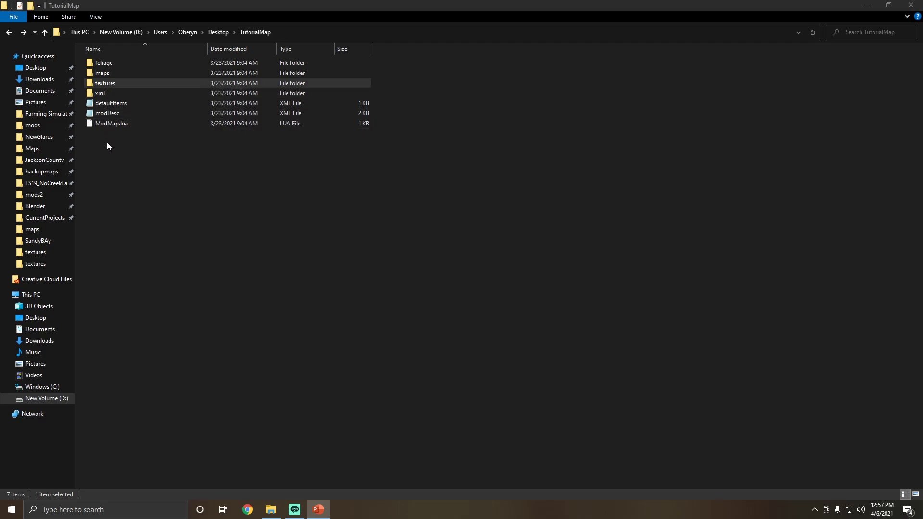
left_click(108, 113)
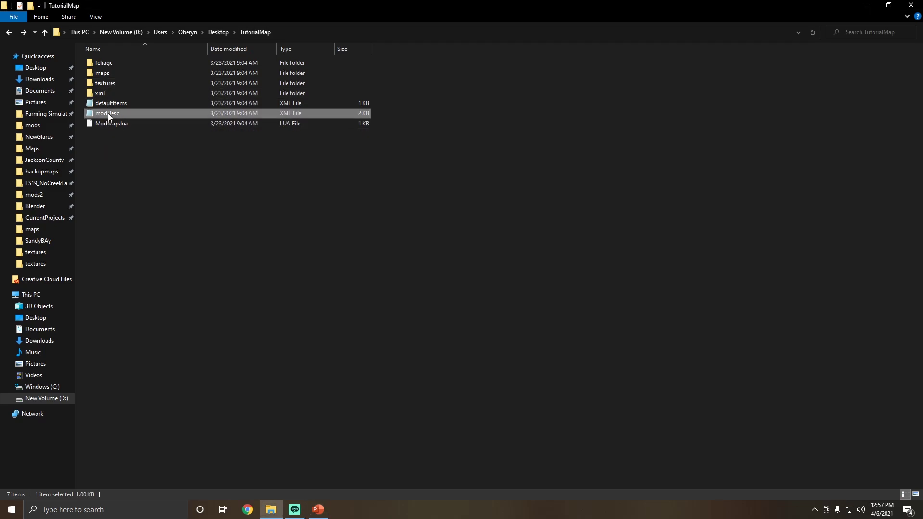
left_click(126, 177)
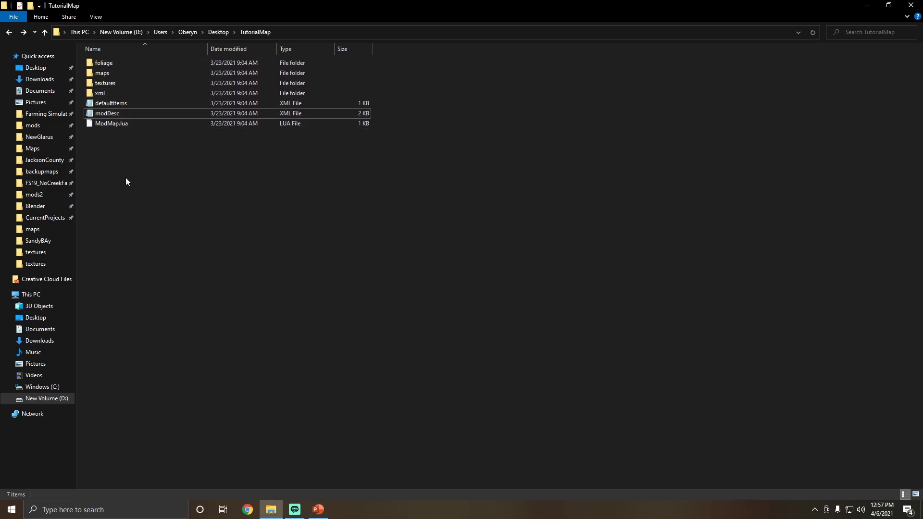
Step: Open the FS19_CountyLineRevived folder from the desktop, examine its contents full screen, and close it
left_click_drag(336, 5, 642, 76)
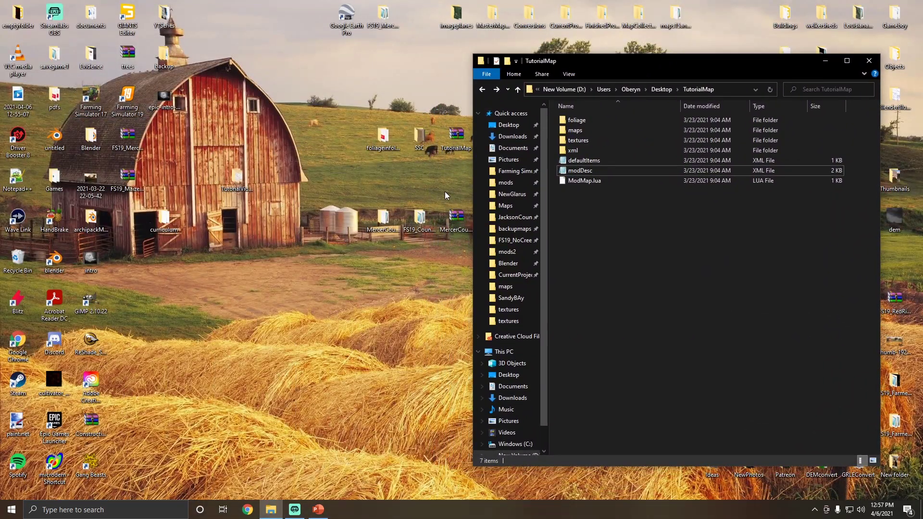
double_click(421, 217)
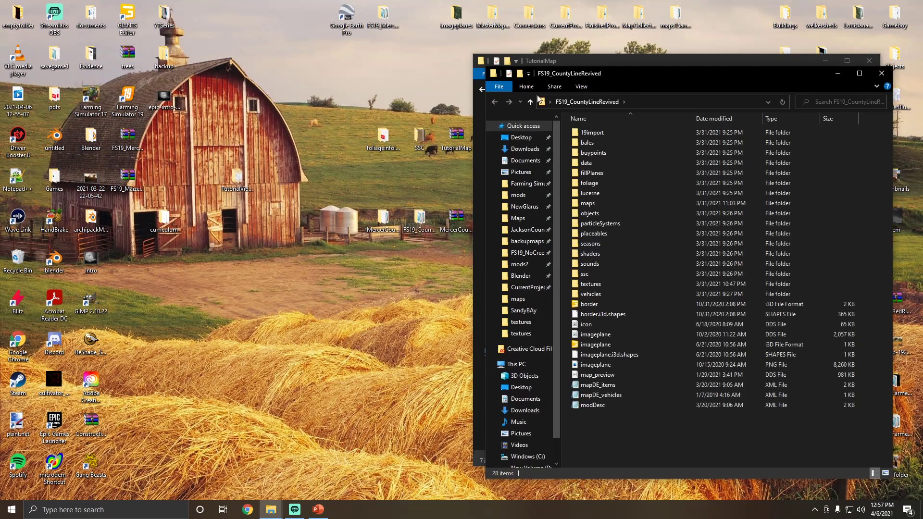
left_click_drag(588, 64, 392, 44)
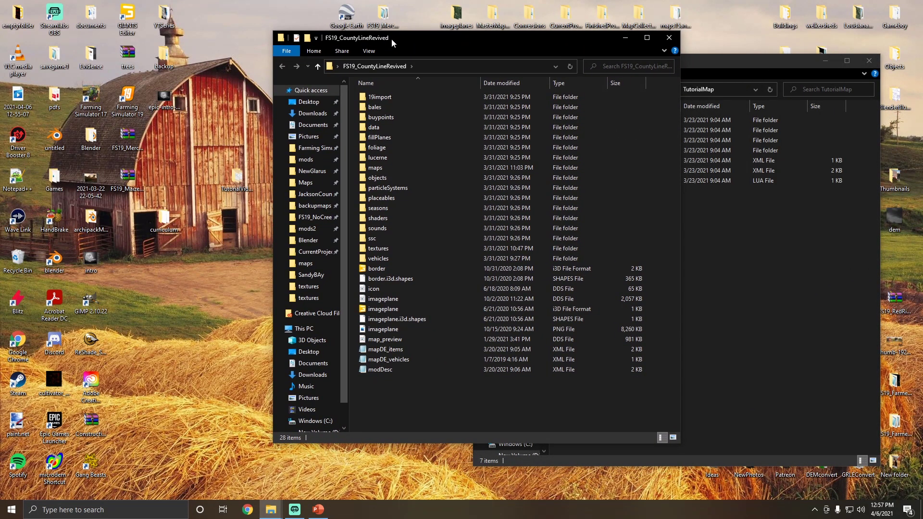
double_click(392, 42)
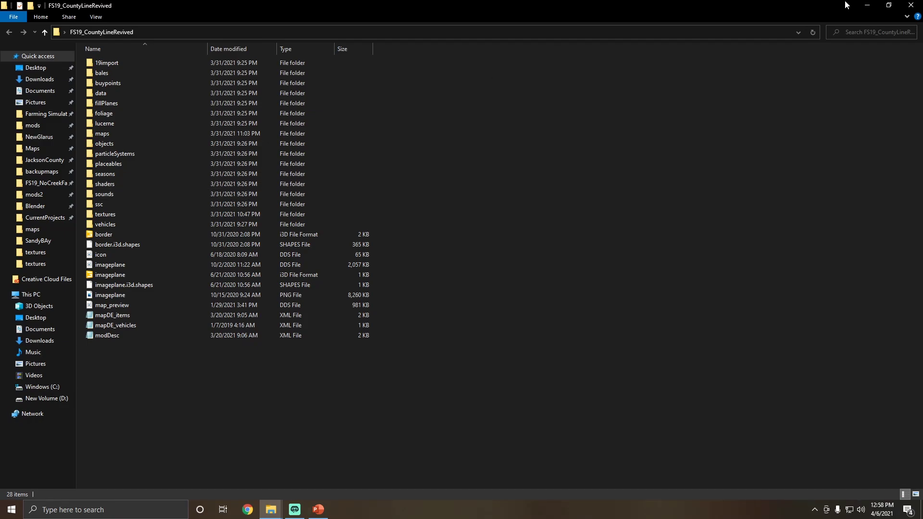
left_click(914, 5)
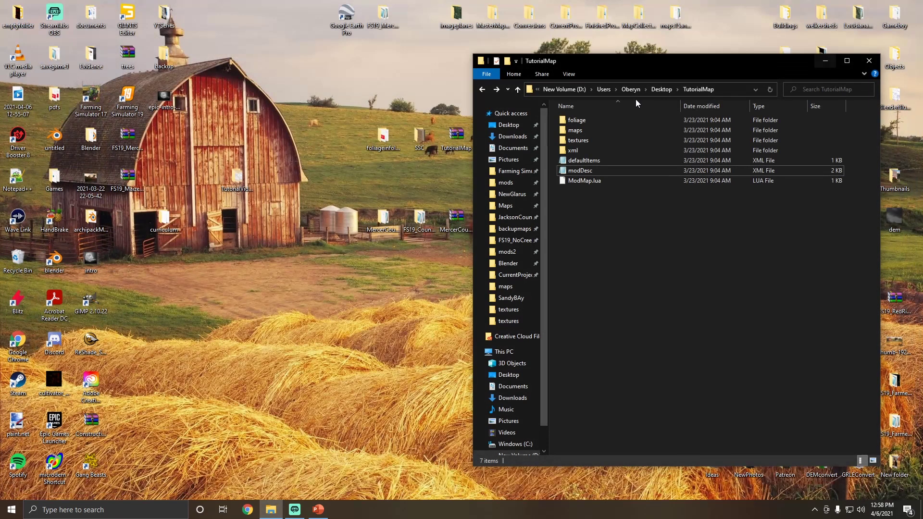
Step: Maximize the TutorialMap window, view the contents of its maps folder, and return to the main folder
left_click_drag(629, 72, 484, 65)
double_click(484, 65)
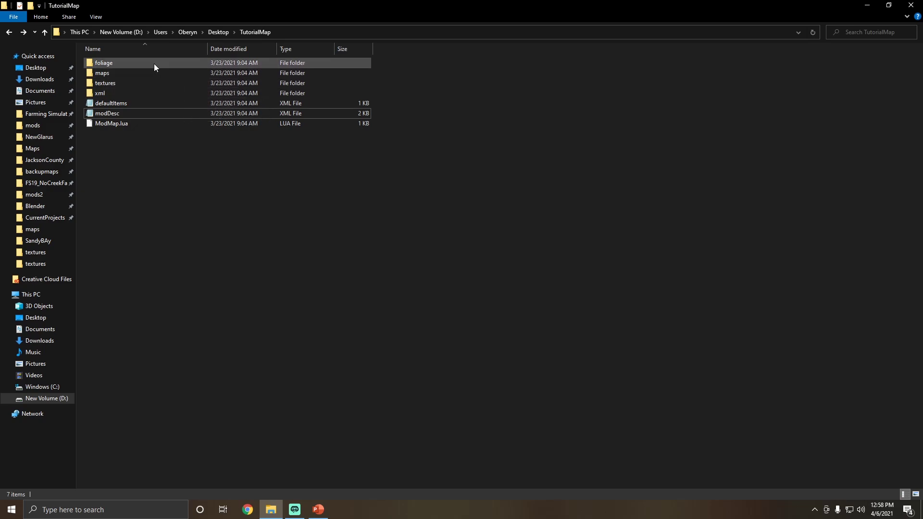
mouse_move(154, 64)
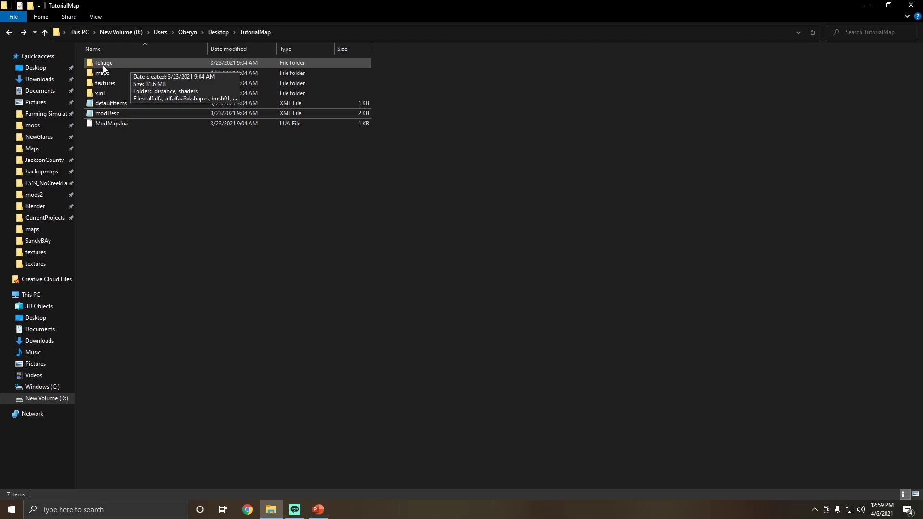
left_click(125, 73)
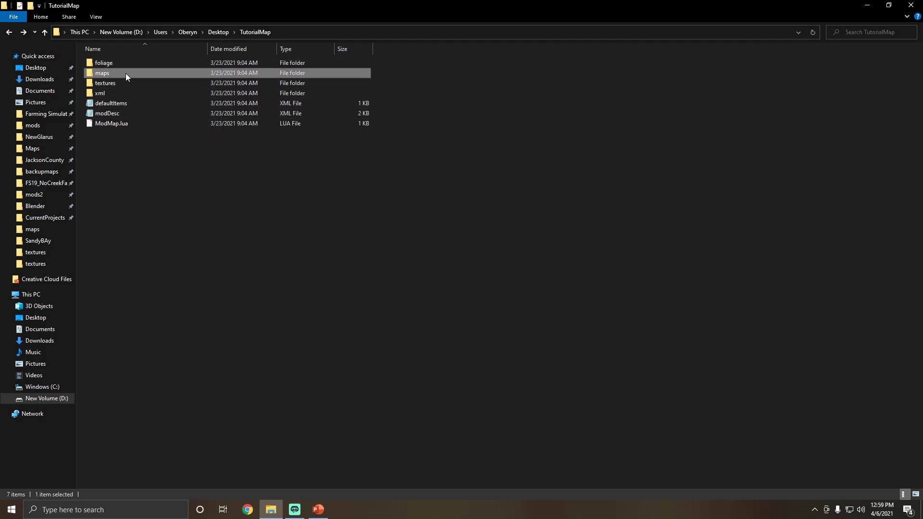
double_click(126, 73)
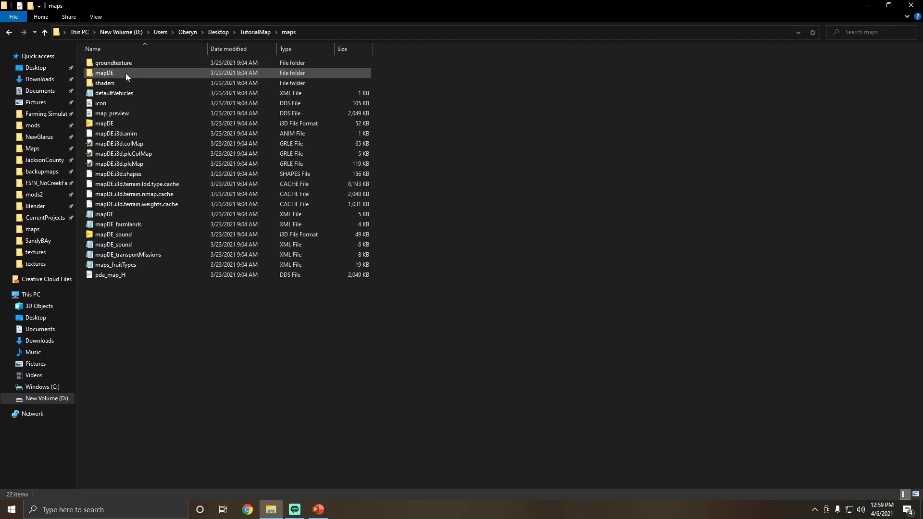
left_click(10, 31)
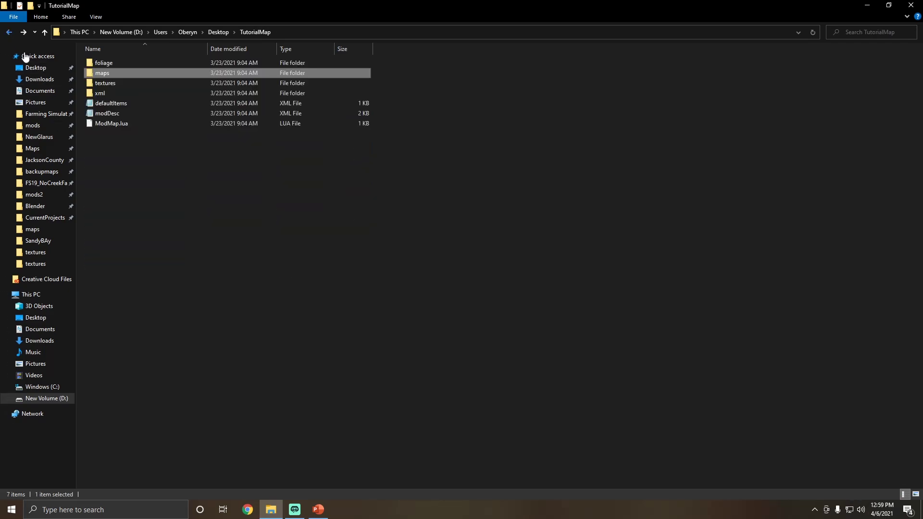
Step: View the contents of the textures and xml folders in TutorialMap, returning to the main folder
double_click(108, 85)
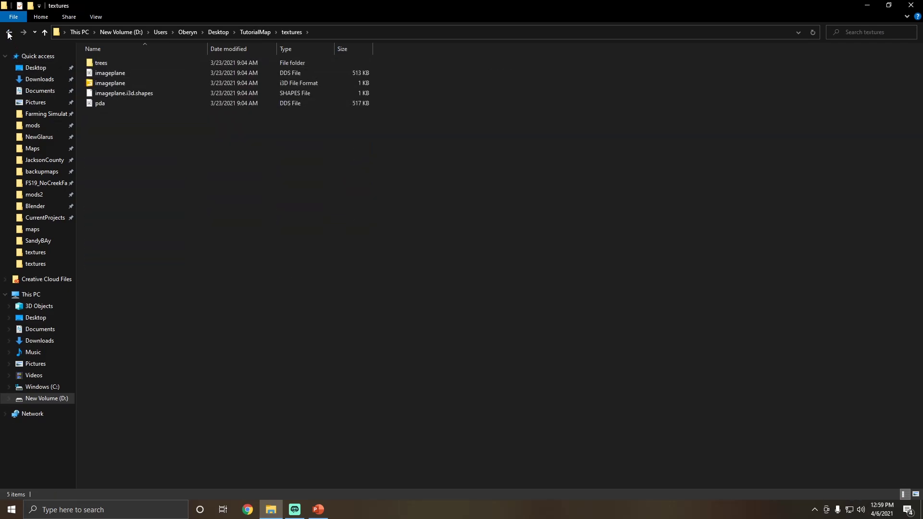
left_click(9, 32)
double_click(111, 93)
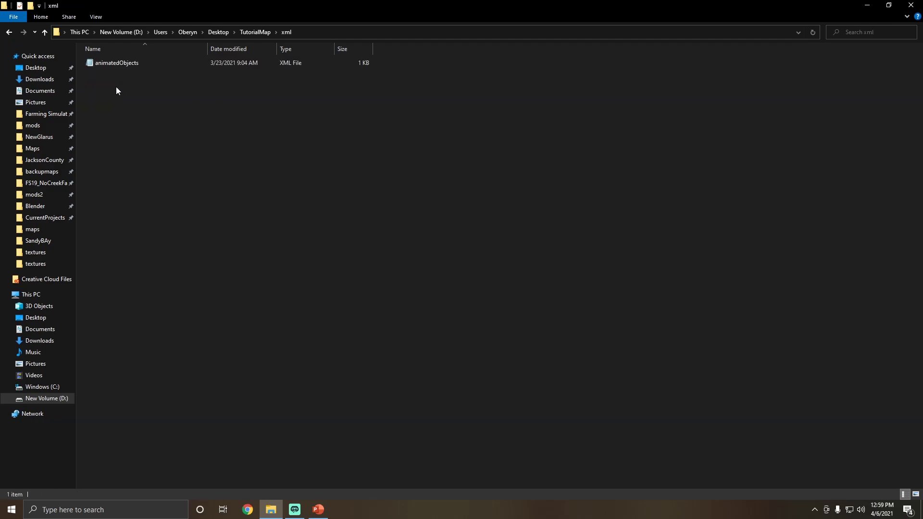
left_click(9, 32)
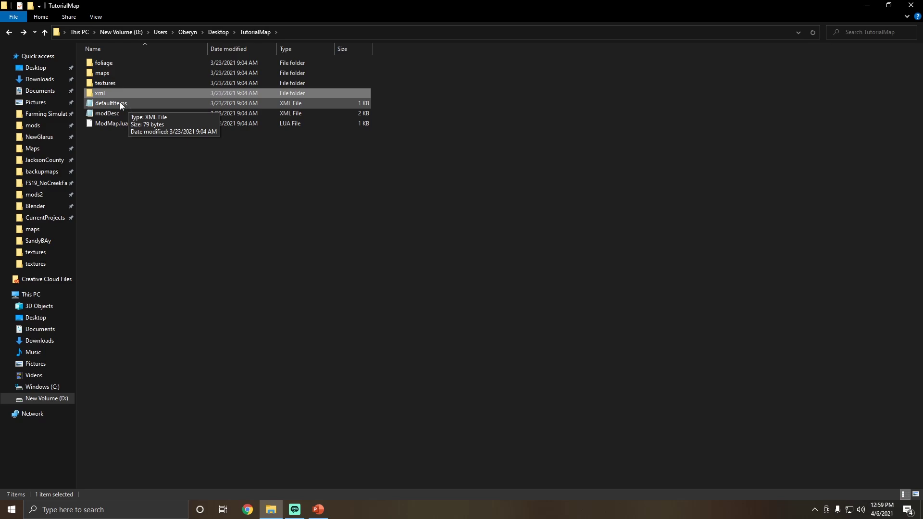
Step: Highlight the modDesc and ModMap.lua files in TutorialMap one after the other, and clear the selection
left_click(121, 115)
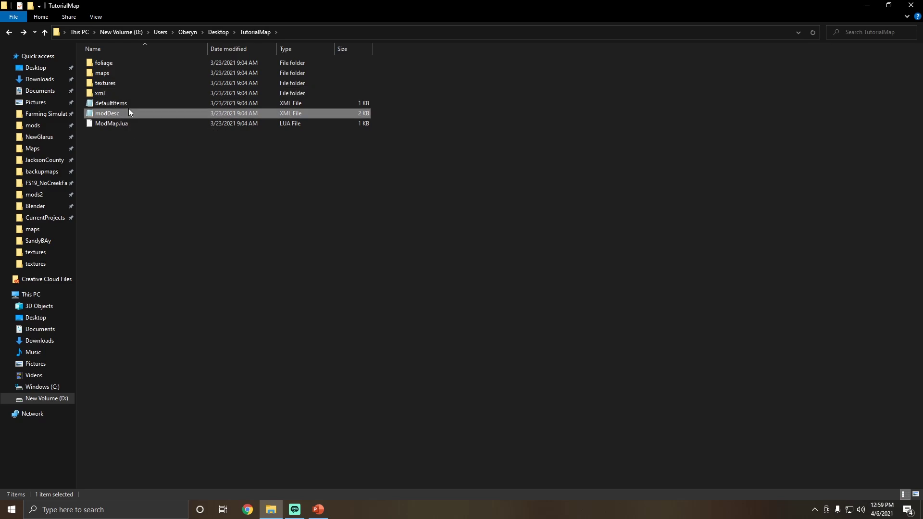
left_click(122, 126)
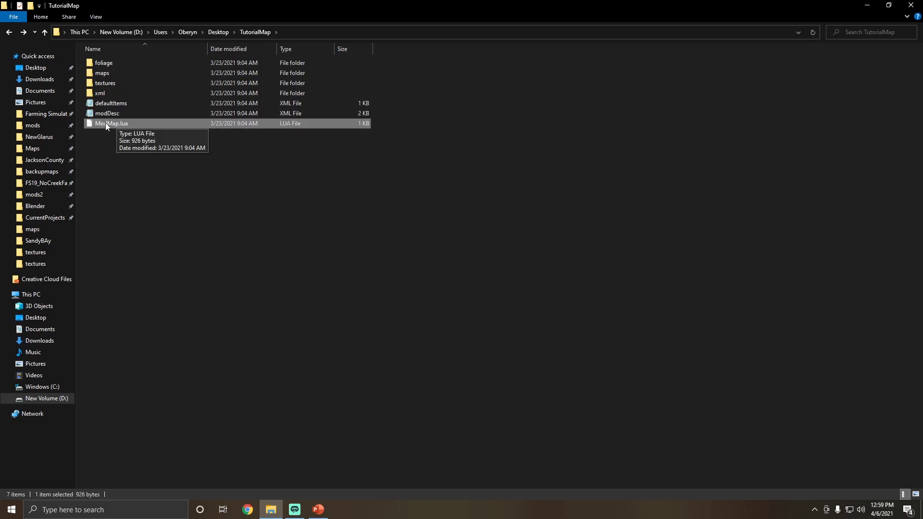
left_click(141, 178)
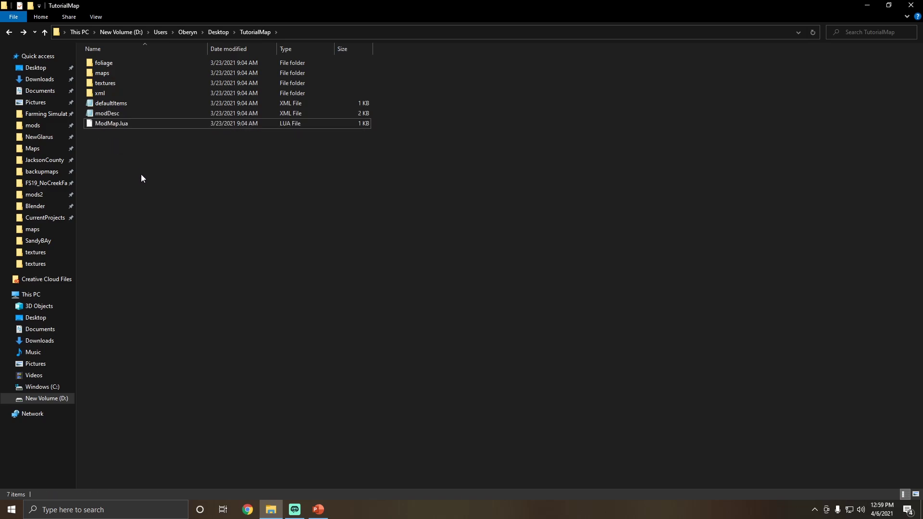
Step: Reopen the textures folder to examine its trees folder, imageplane and pda files, and go back to TutorialMap
left_click(106, 75)
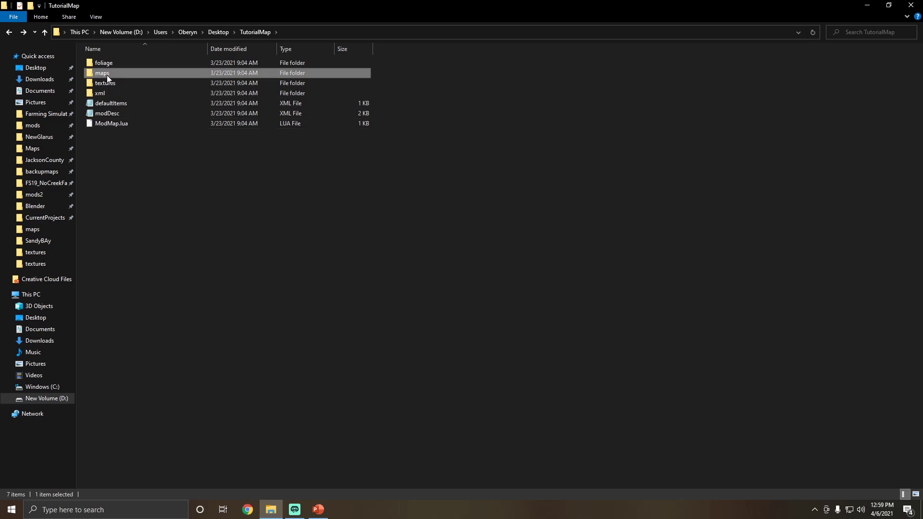
double_click(108, 83)
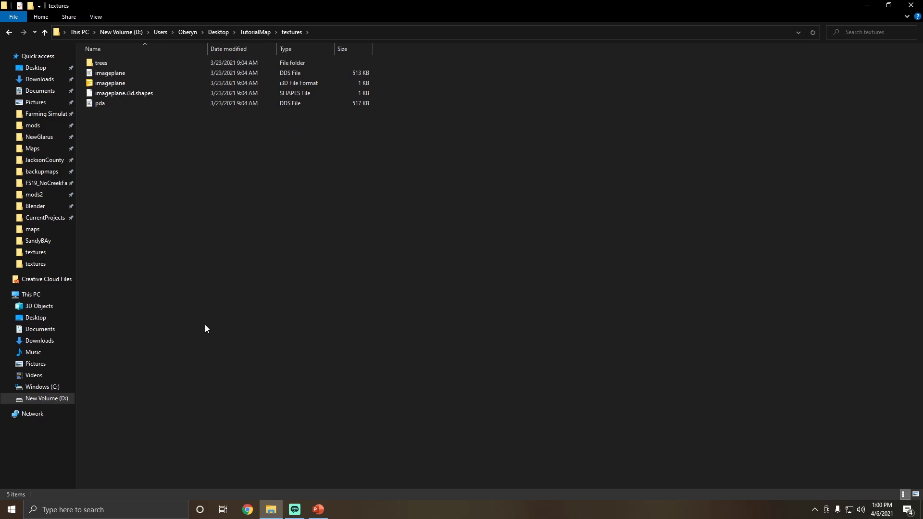
left_click(244, 33)
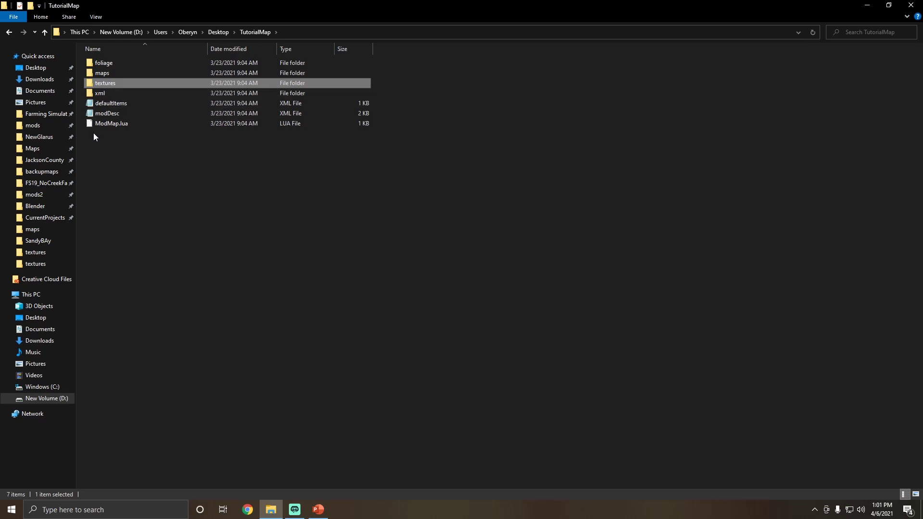
Step: Examine the ground texture images in the groundtexture subfolder of maps, and return to the maps folder
double_click(117, 76)
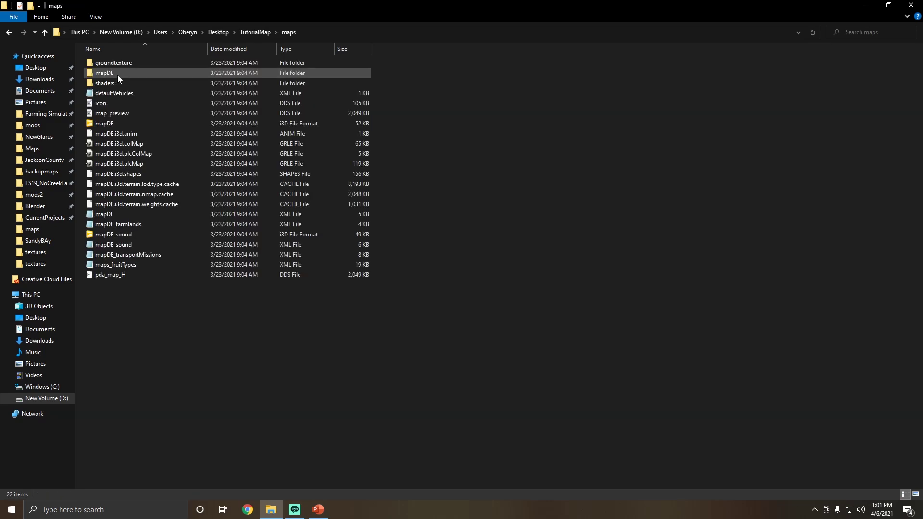
left_click(138, 62)
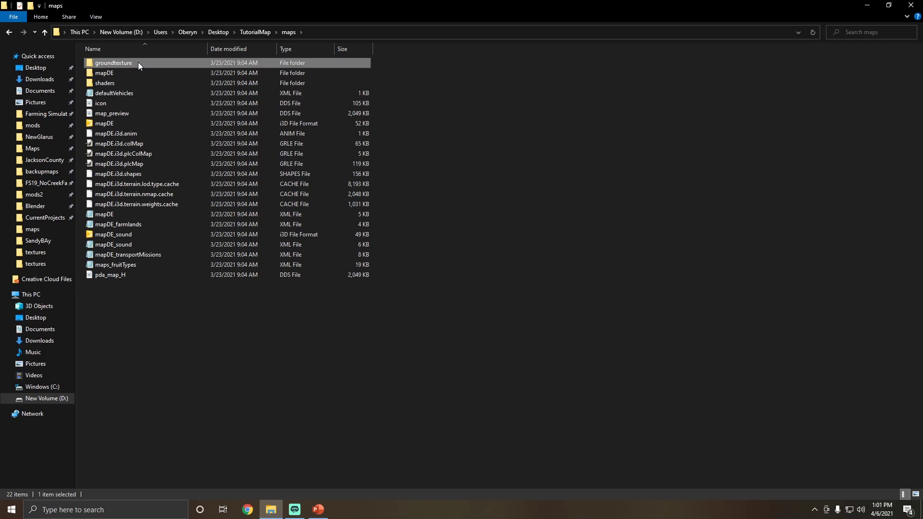
double_click(138, 62)
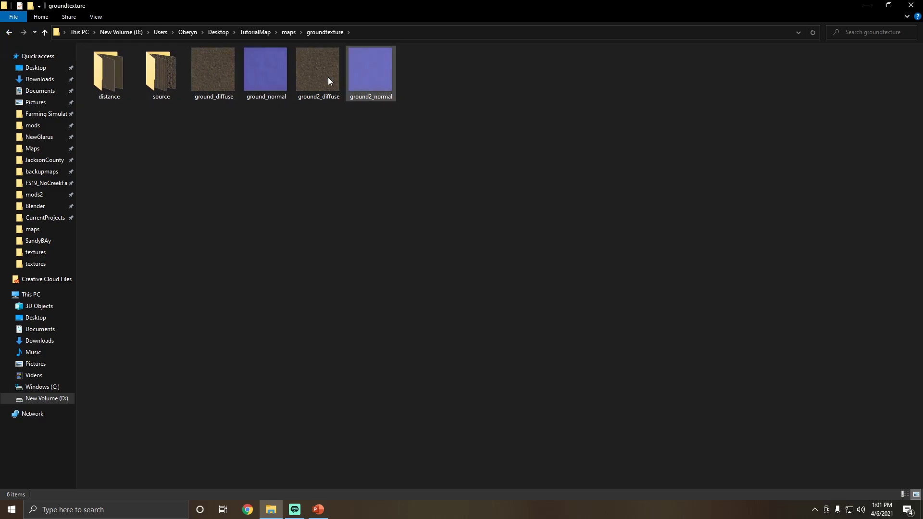
left_click(8, 32)
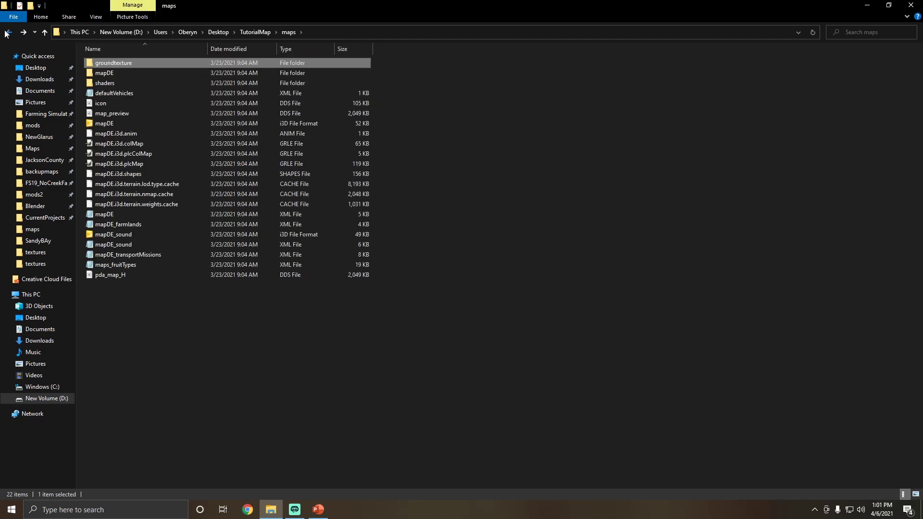
Step: Open the mapDE i3D file from the maps folder in Notepad++ and close the other mapDE.i3d document already open there
left_click(115, 125)
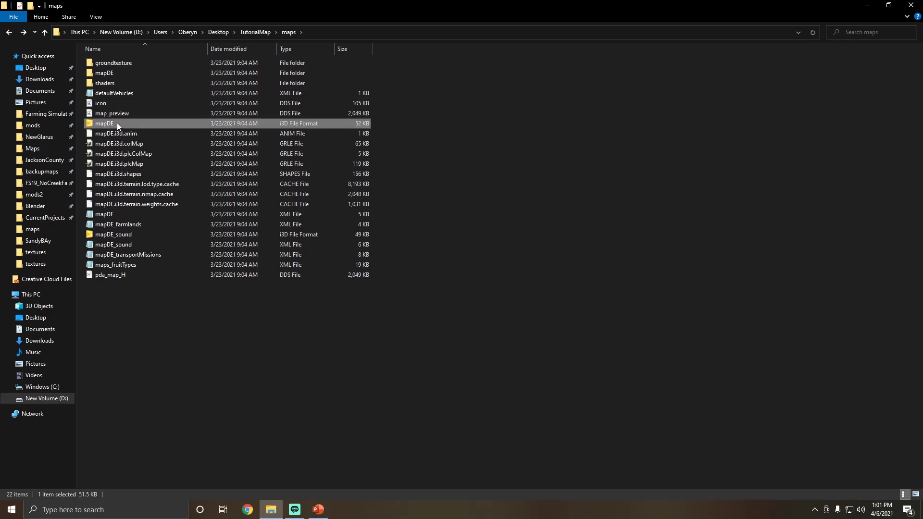
right_click(117, 124)
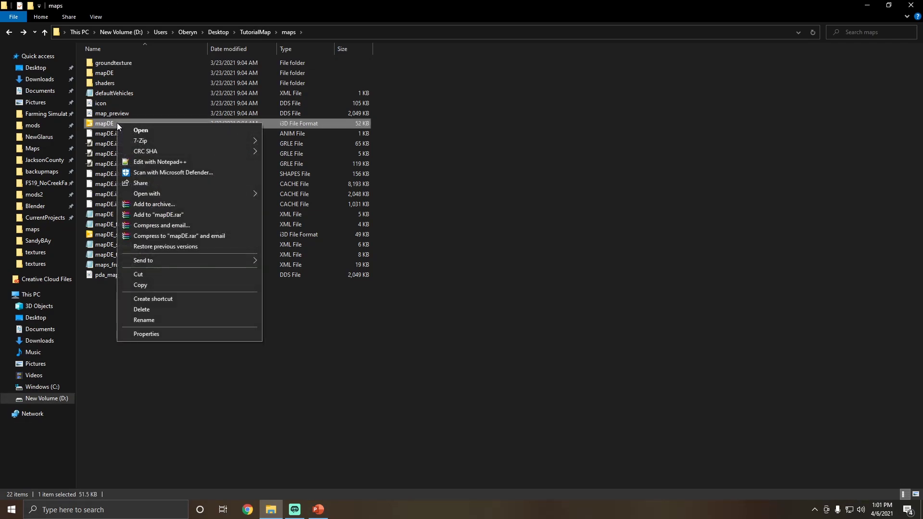
left_click(151, 162)
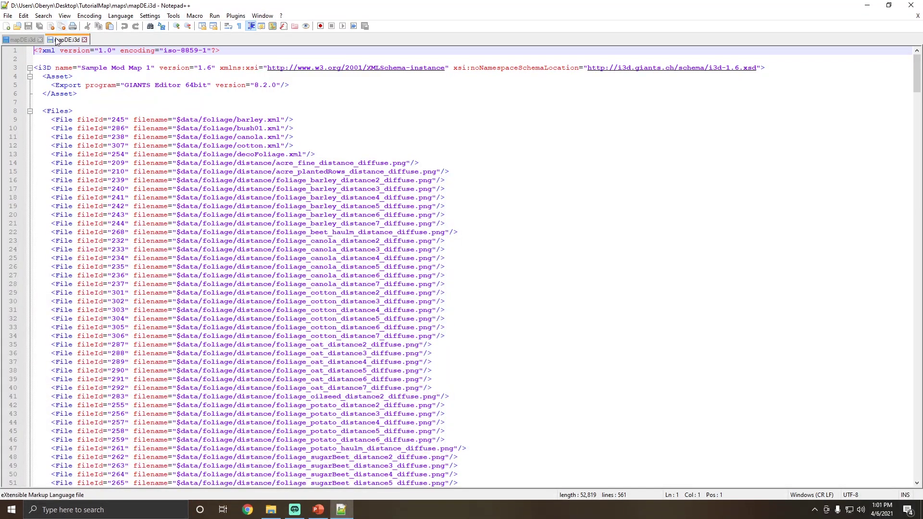
left_click(25, 41)
left_click(41, 40)
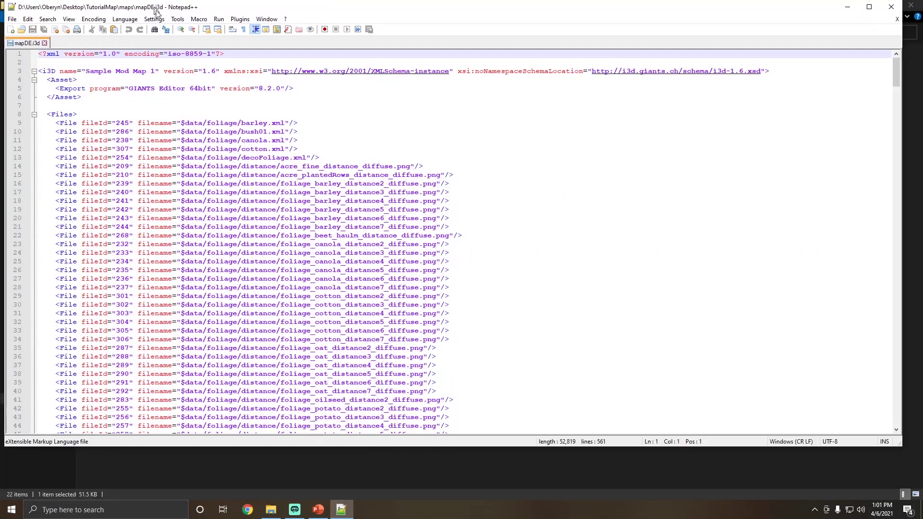
Step: Move the Notepad++ window aside to show the maps folder behind it, and maximize it again
left_click_drag(154, 6, 174, 228)
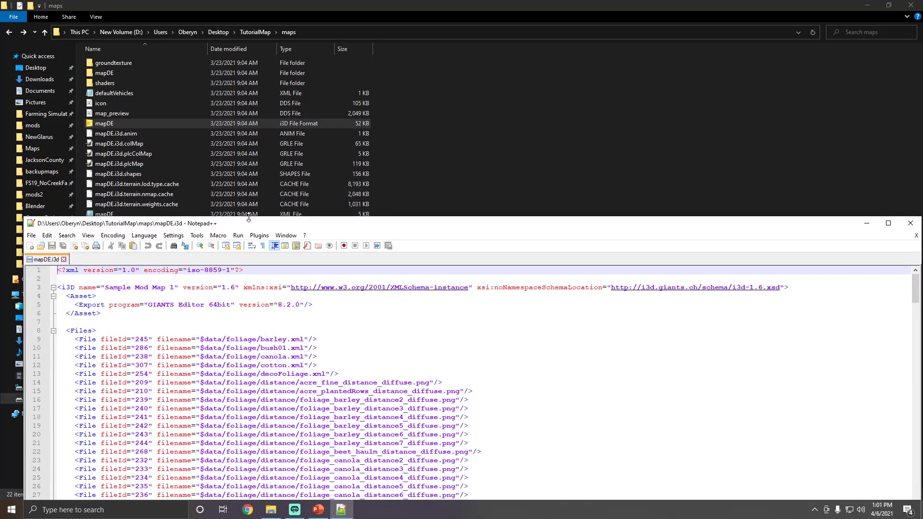
left_click_drag(249, 224, 237, 73)
double_click(237, 73)
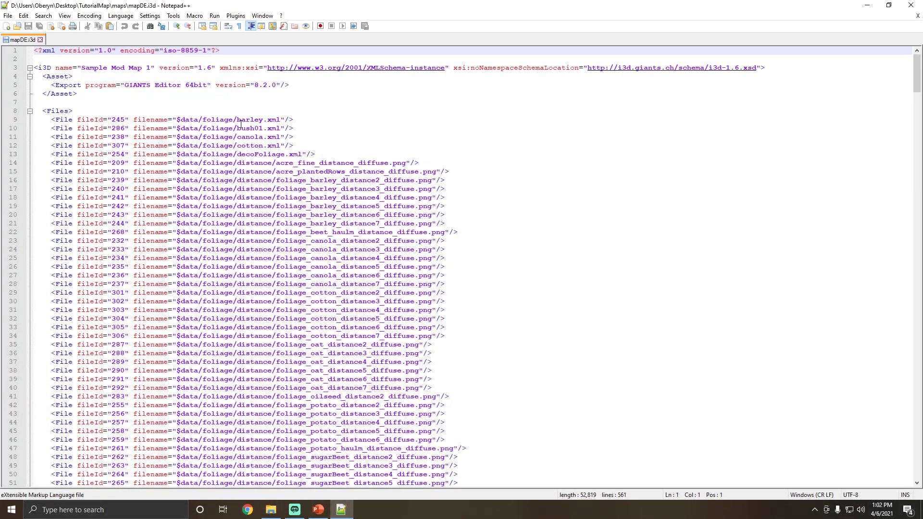
Step: Examine the file references in mapDE.i3d, from the $data paths to the ../foliage, groundtexture and mapDE entries
scroll(243, 120, "down", 20)
scroll(243, 111, "down", 20)
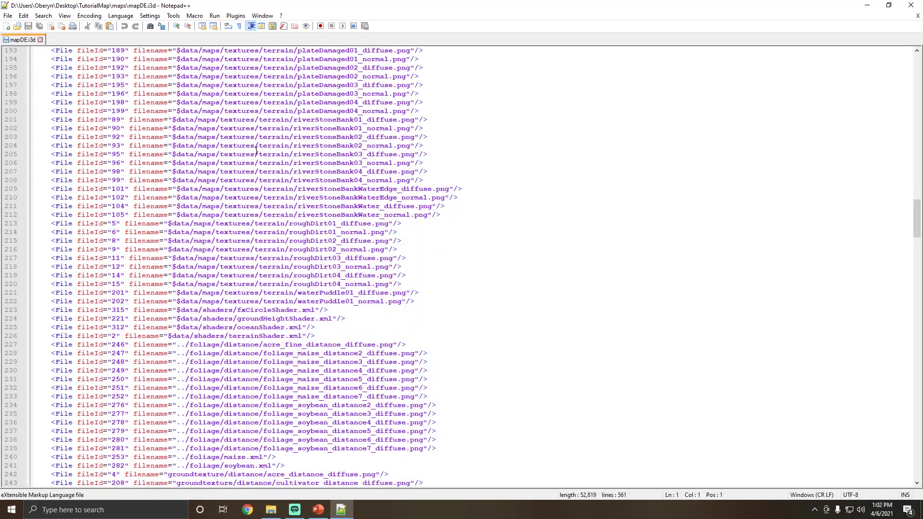
scroll(347, 348, "down", 2)
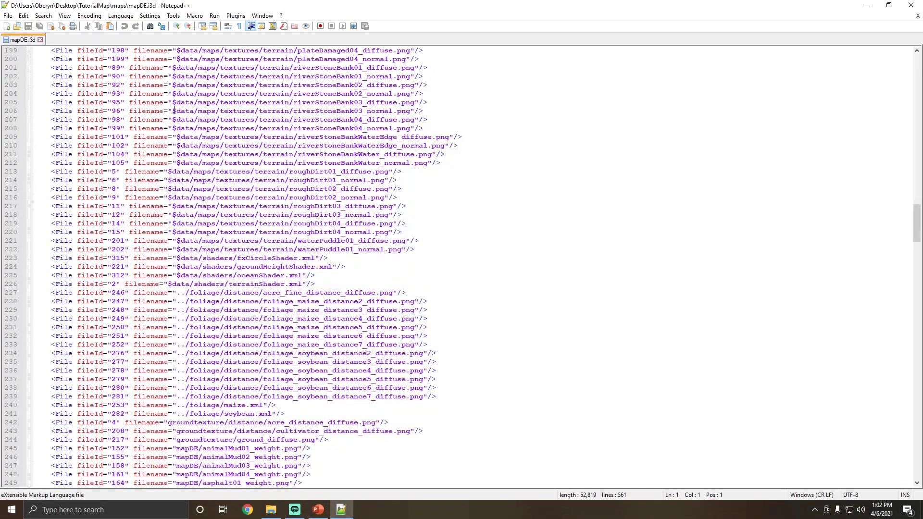
Step: Highlight the $data path and its $data prefix in the riverStoneBank03_normal.png reference on line 206
left_click_drag(173, 110, 350, 112)
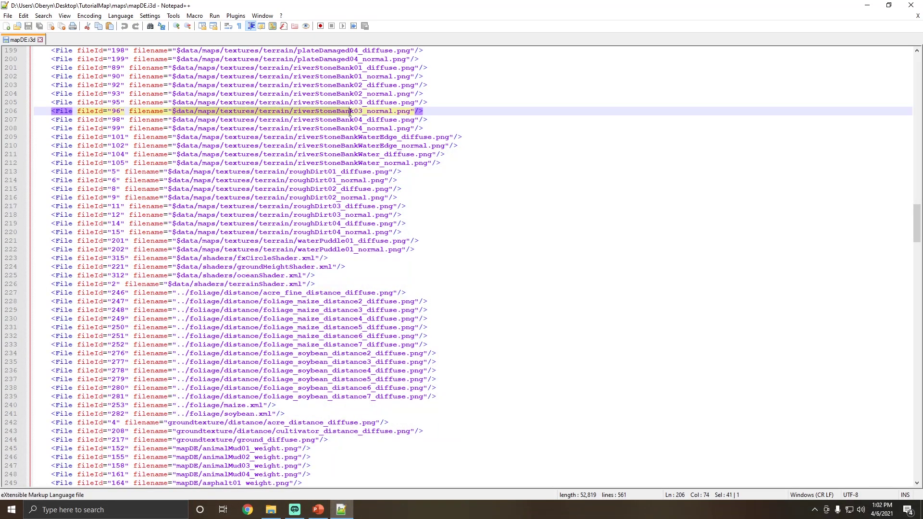
left_click(186, 111)
left_click_drag(173, 109, 190, 105)
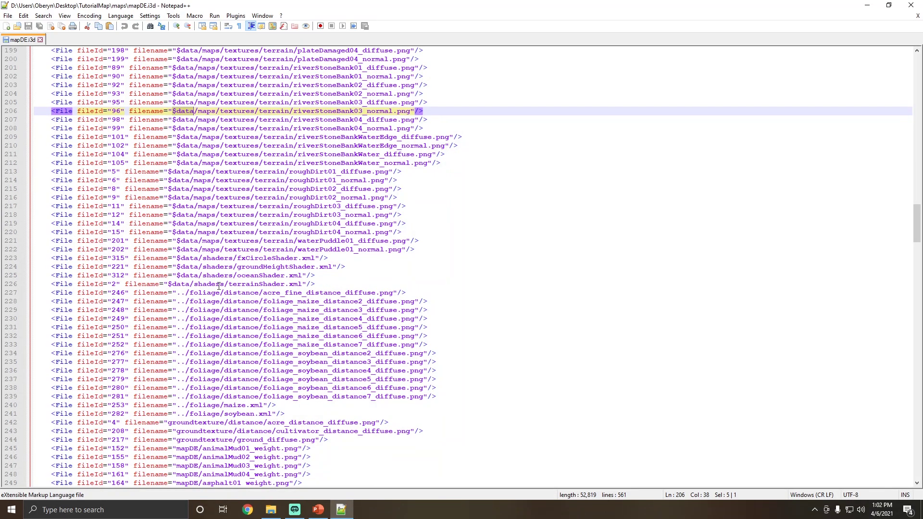
Step: Highlight the ../ prefix of the foliage/distance/acre_fine_distance_diffuse.png reference on line 227
scroll(207, 259, "down", 6)
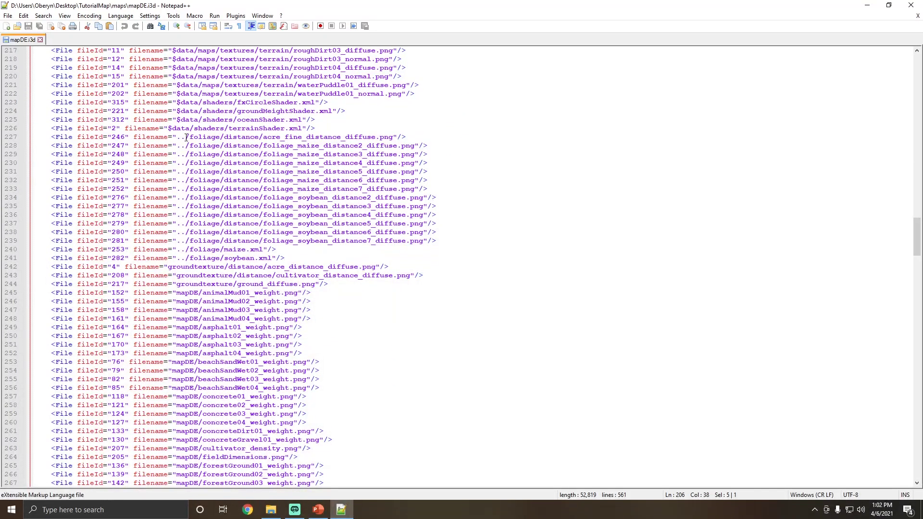
left_click_drag(186, 137, 177, 137)
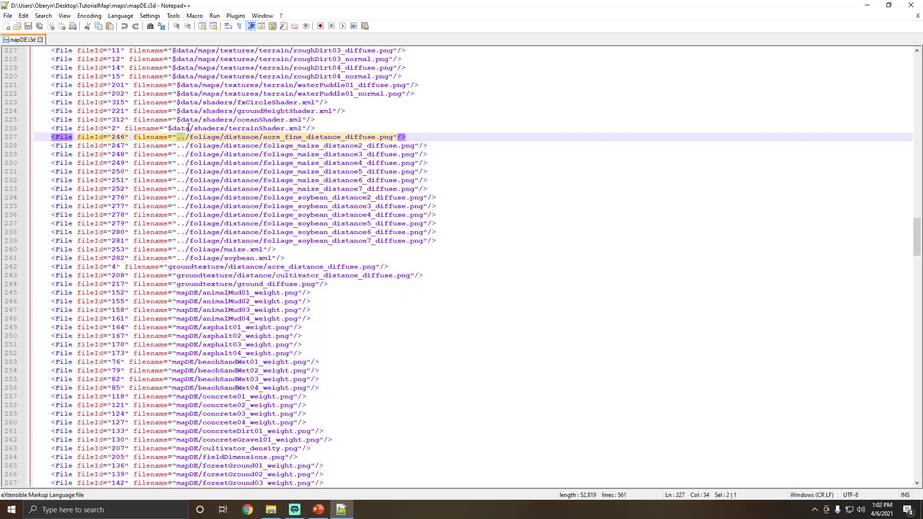
left_click_drag(197, 119, 178, 138)
left_click(204, 138)
left_click_drag(186, 139, 177, 138)
left_click(186, 139)
Step: Examine the mapDE/ weight image references in mapDE.i3d down to the grassRough03_weight.png entry on line 280
scroll(203, 233, "down", 3)
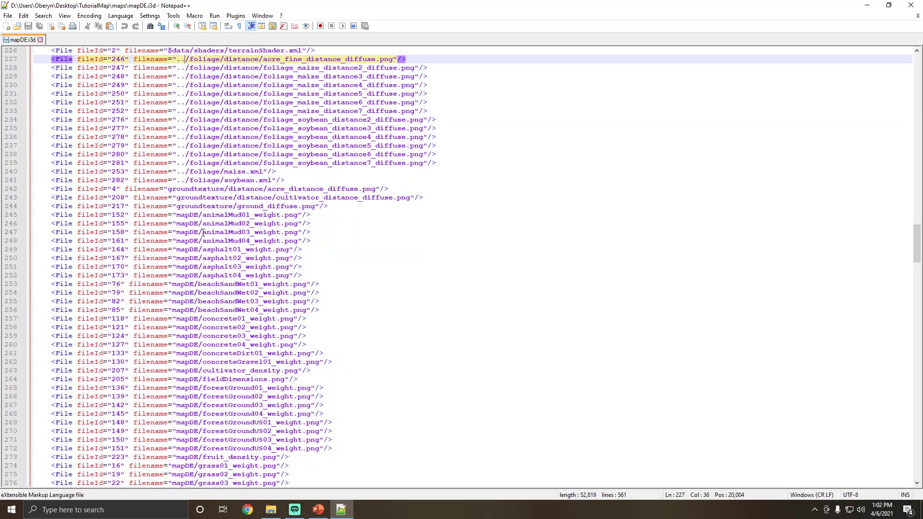
scroll(203, 233, "down", 5)
scroll(203, 233, "down", 3)
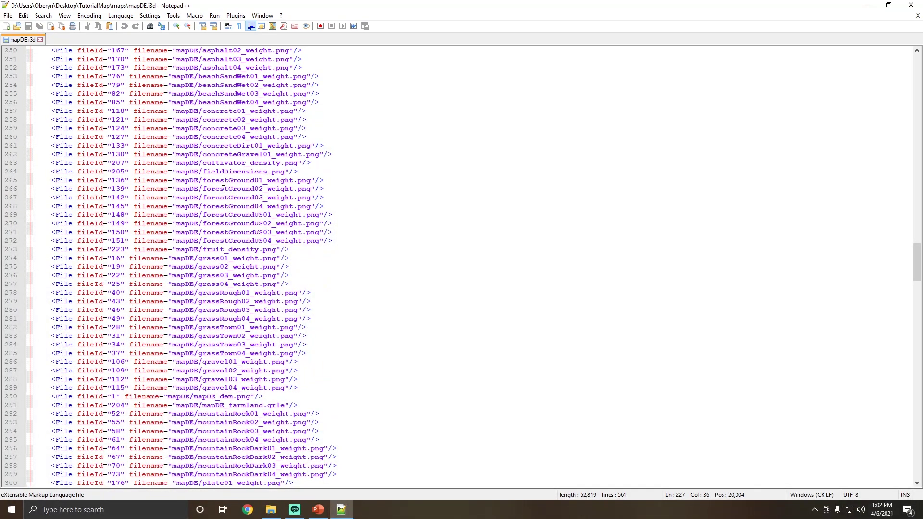
scroll(230, 218, "down", 3)
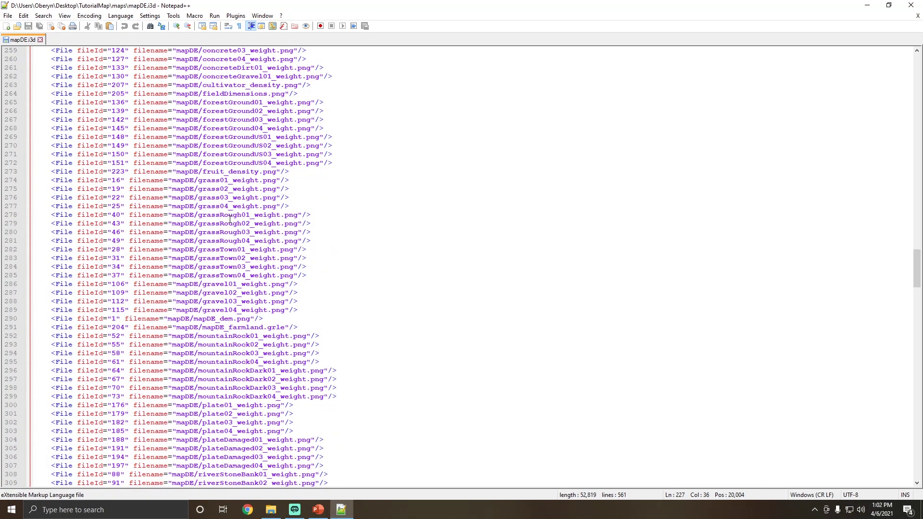
triple_click(177, 234)
Step: Switch to File Explorer to view the contents of the mapDE subfolder of maps, and return to mapDE.i3d in Notepad++
left_click(272, 509)
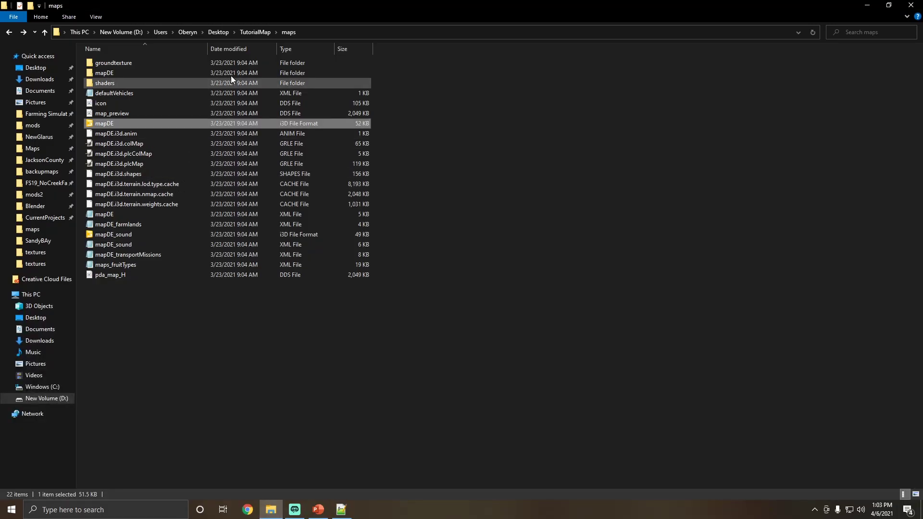
left_click(259, 32)
double_click(133, 73)
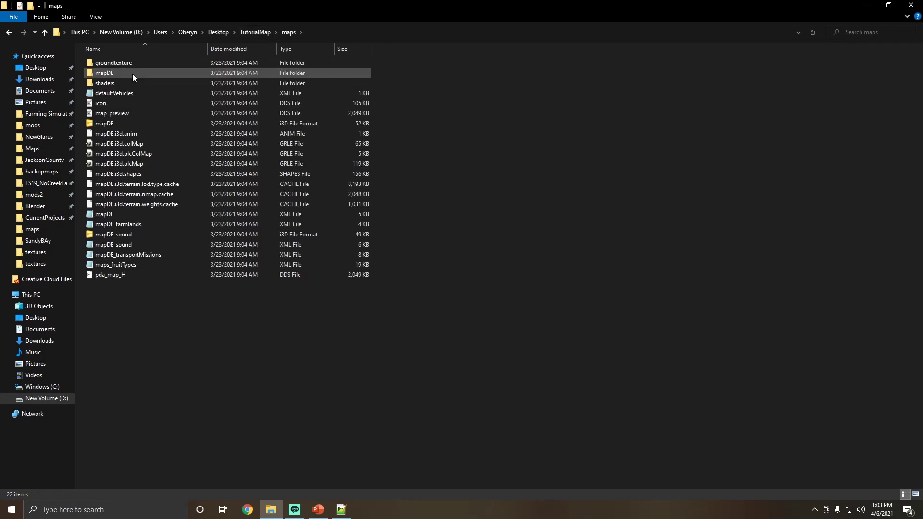
double_click(125, 73)
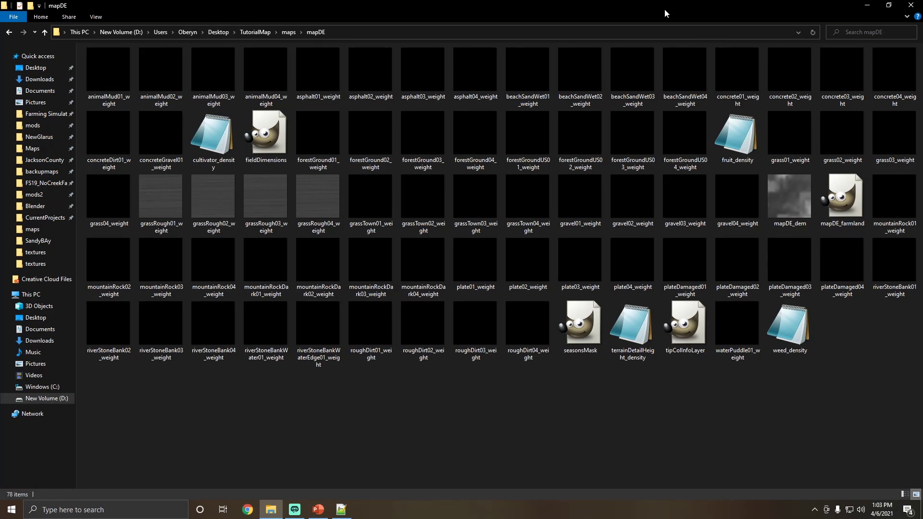
left_click(911, 5)
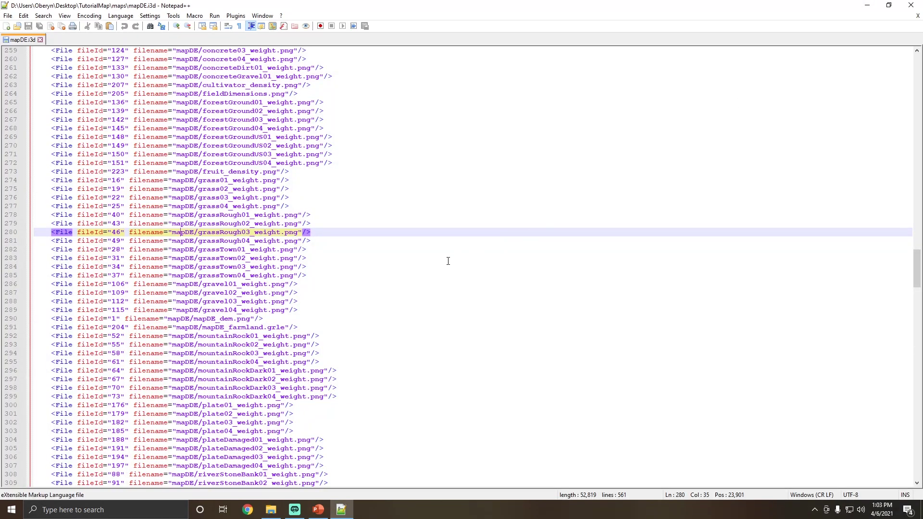
Step: Point out the grass, grassRough, gravel and mapDE_dem.png references among the mapDE/ entries
left_click(197, 206)
left_click(233, 250)
left_click(244, 293)
left_click(241, 242)
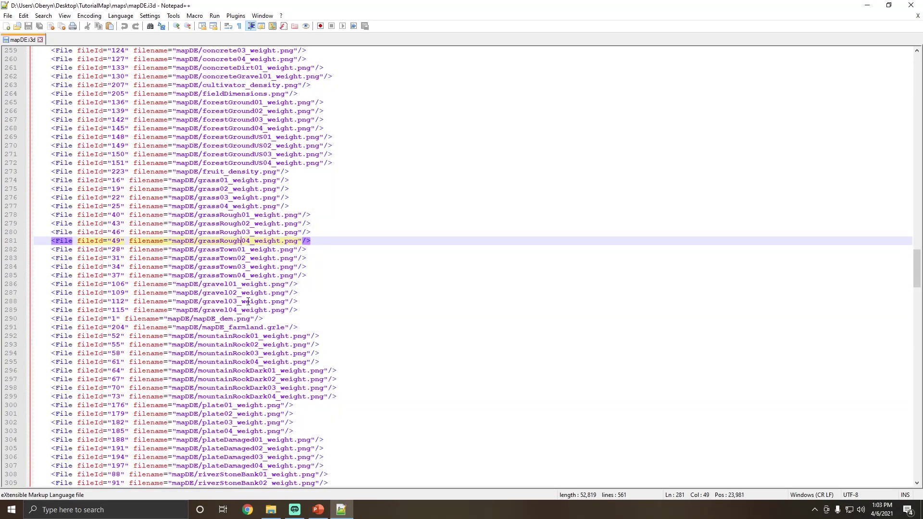
left_click(246, 302)
left_click(251, 319)
Step: Compare the ../ prefix of the foliage/soybean.xml reference with the start of the mapDE/animalMud01_weight.png path
scroll(240, 301, "up", 8)
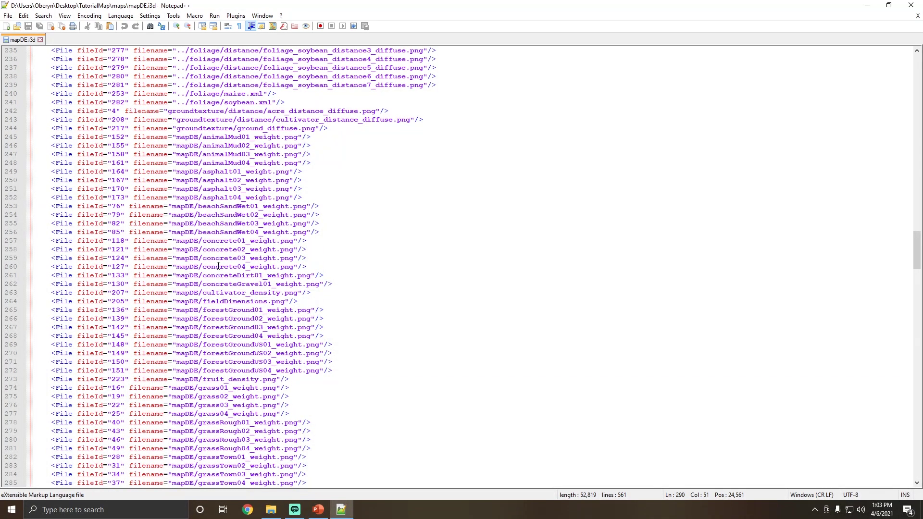
double_click(188, 103)
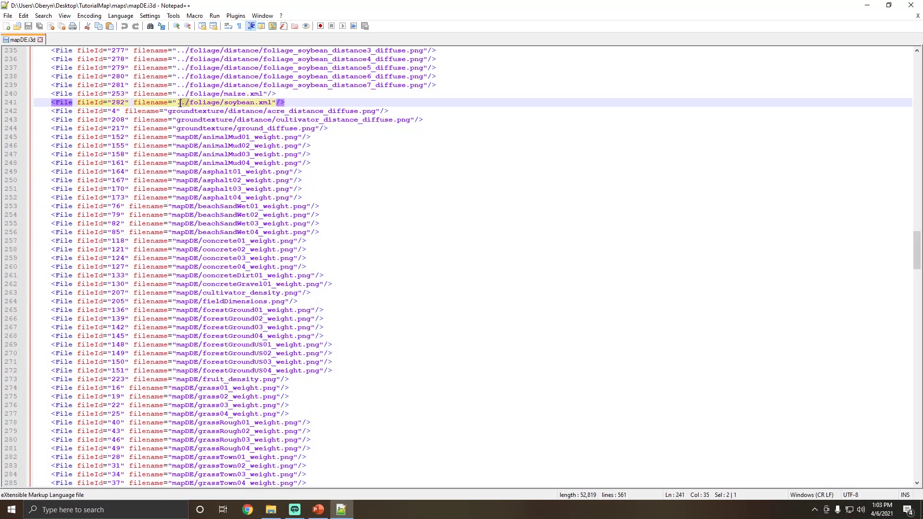
left_click(176, 137)
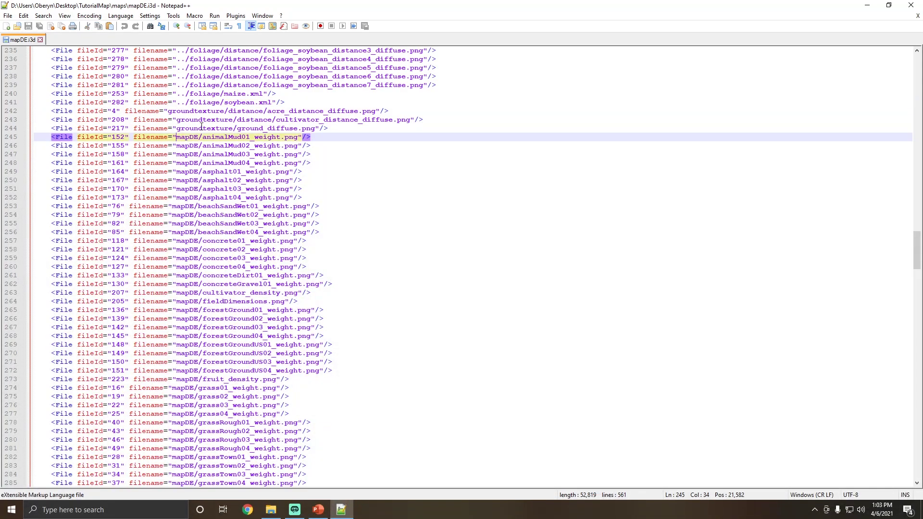
Step: Switch to File Explorer, go from the mapDE folder up to the maps folder, and return to Notepad++
left_click(271, 510)
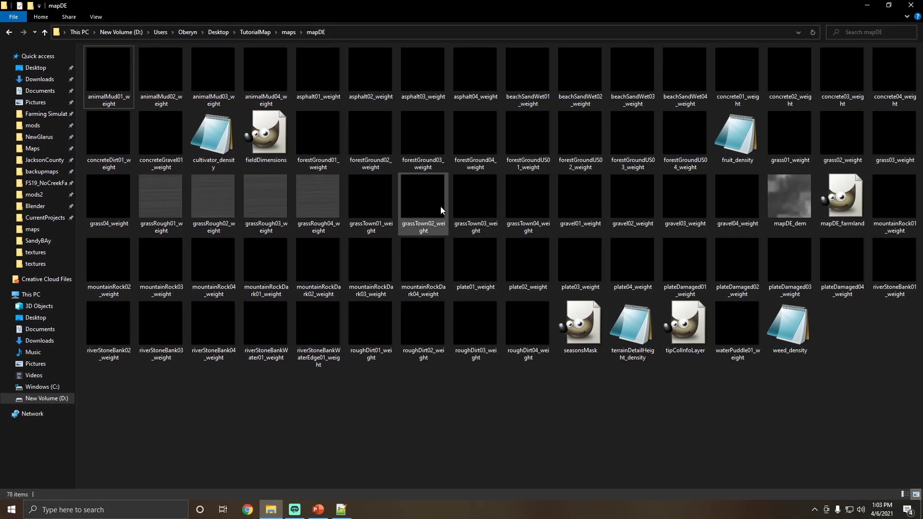
left_click(289, 33)
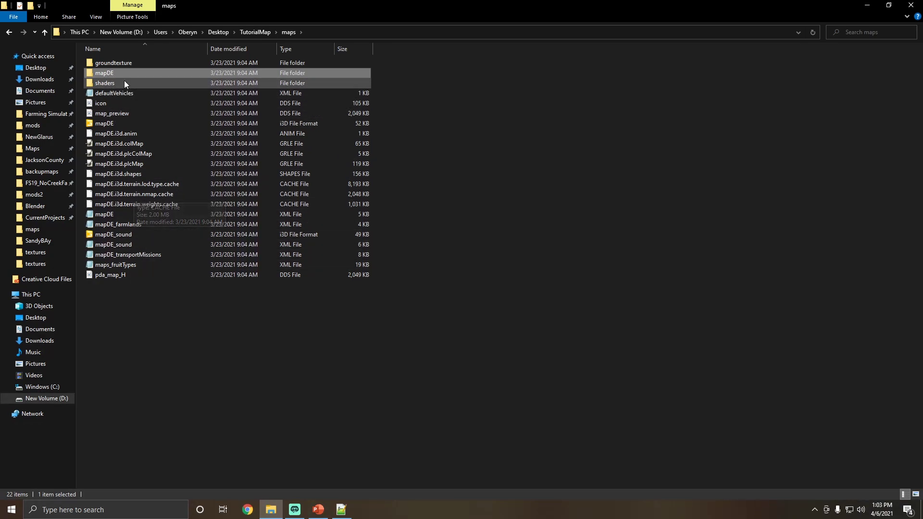
left_click(341, 509)
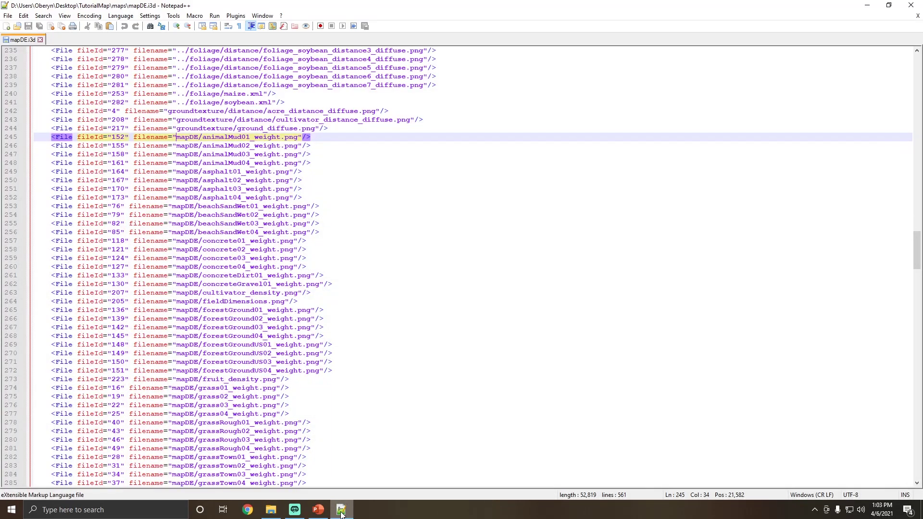
Step: Examine the last file references, including shaders/groundShader.xml and ../textures/imageplane.png, and mark the start of the Materials section
scroll(278, 180, "down", 18)
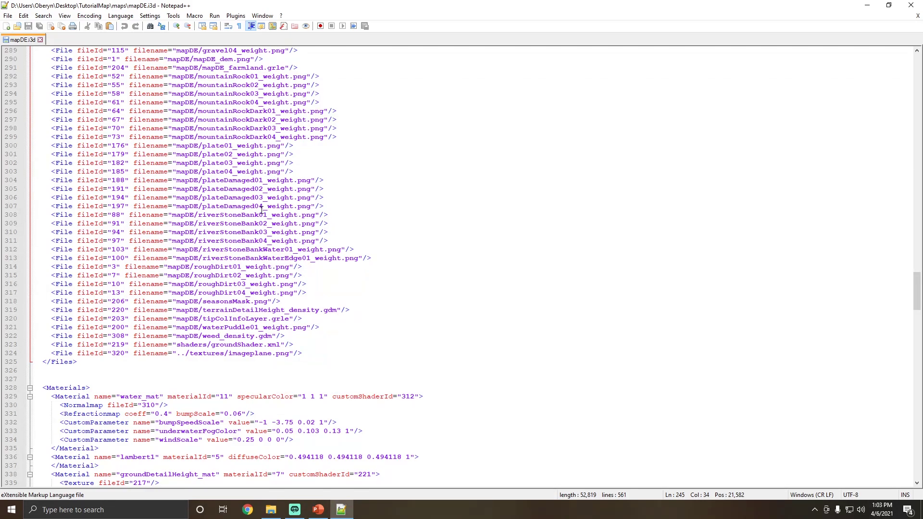
scroll(167, 178, "down", 5)
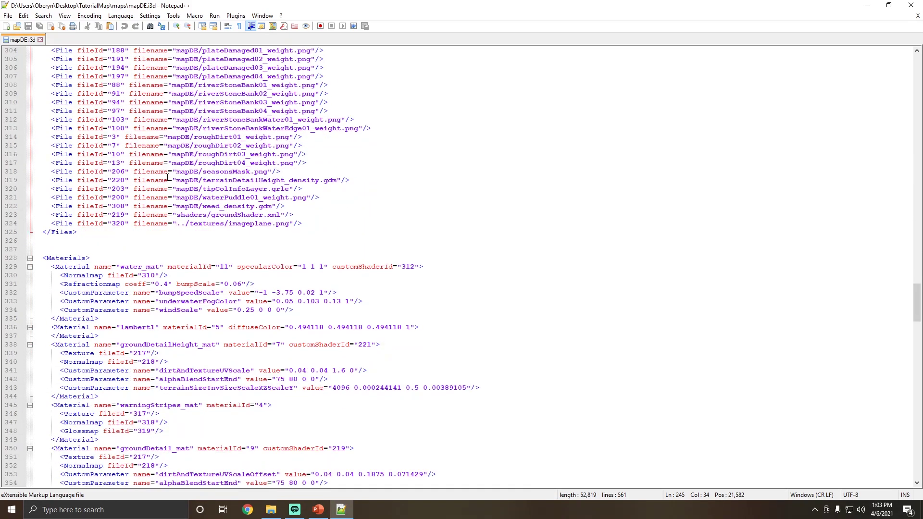
scroll(168, 178, "down", 4)
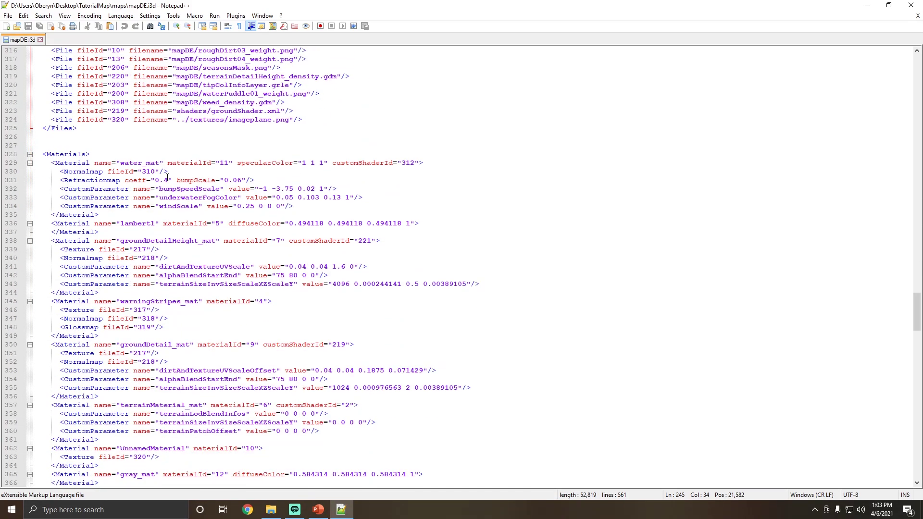
left_click(76, 154)
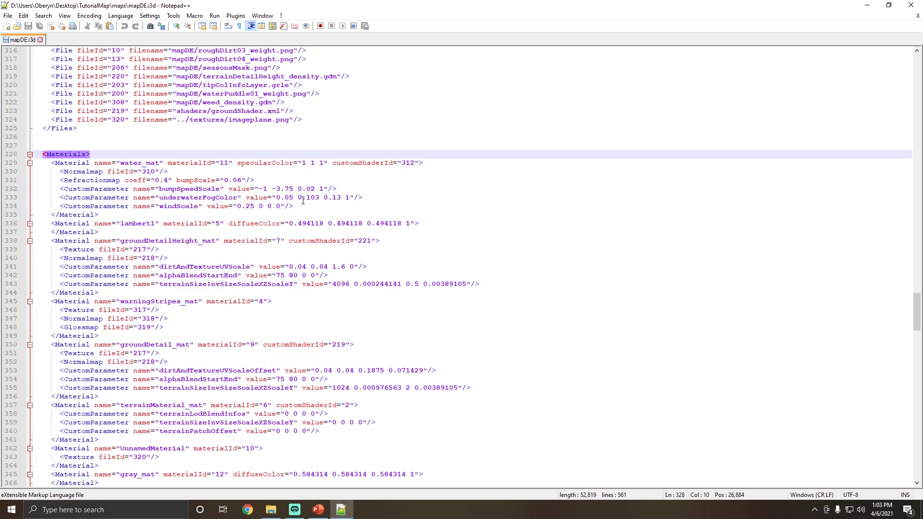
Step: Examine the rest of mapDE.i3d from the Materials section through Shapes, Scene layers and foliage types to UserAttributes
scroll(303, 202, "down", 15)
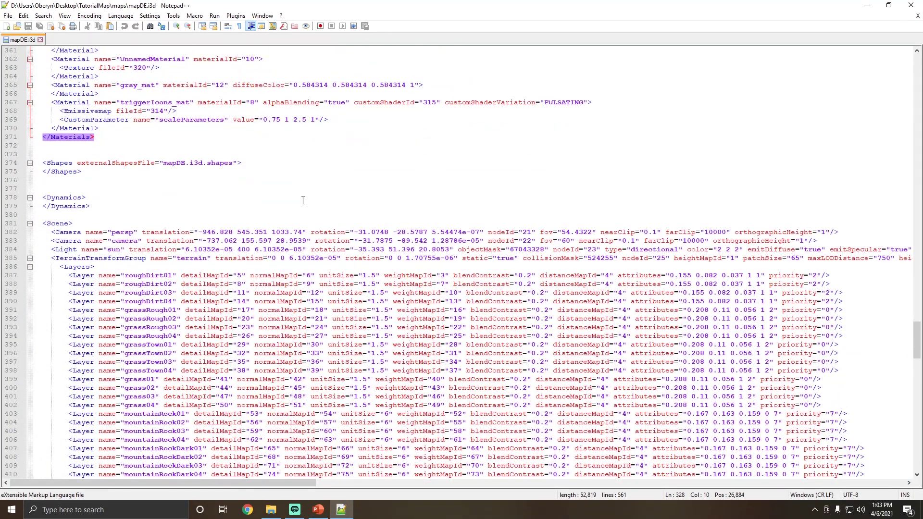
scroll(303, 201, "down", 5)
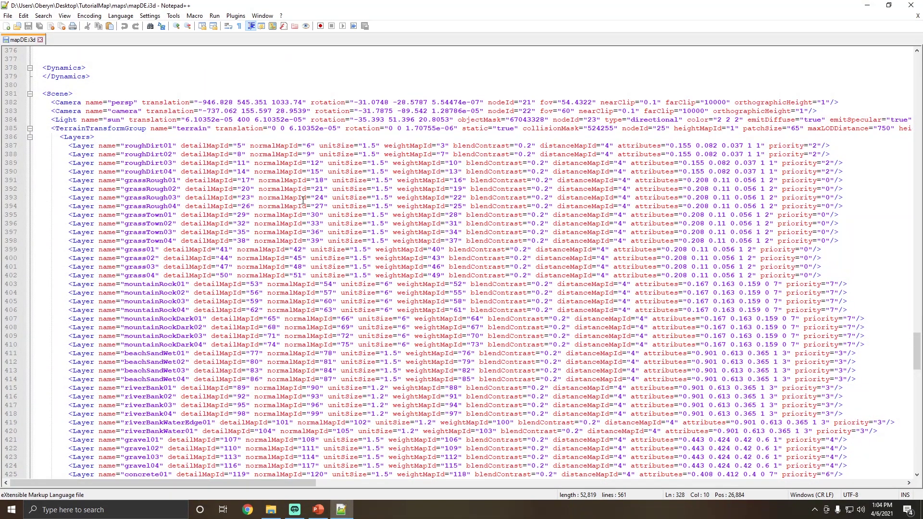
scroll(303, 201, "down", 20)
scroll(303, 201, "down", 20)
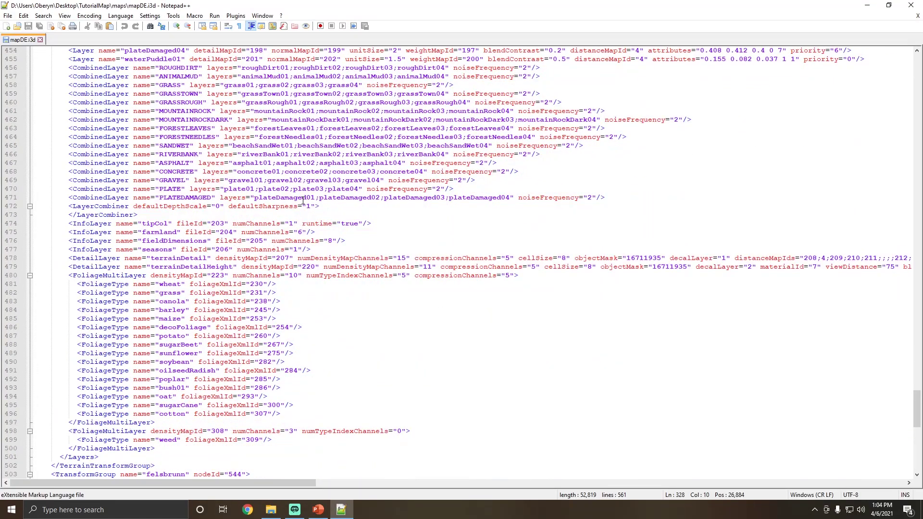
scroll(303, 201, "down", 3)
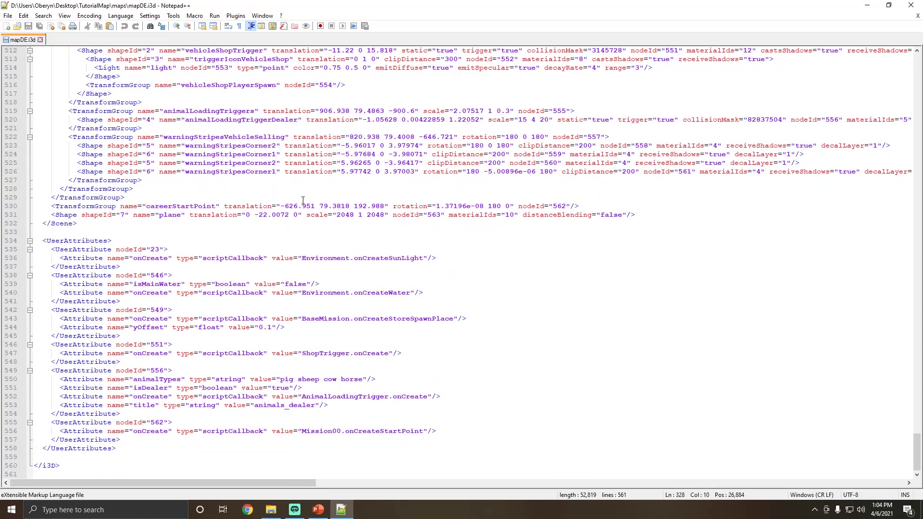
Step: Review mapDE.i3d back up to the $data terrain texture references, and close Notepad++
scroll(249, 253, "up", 20)
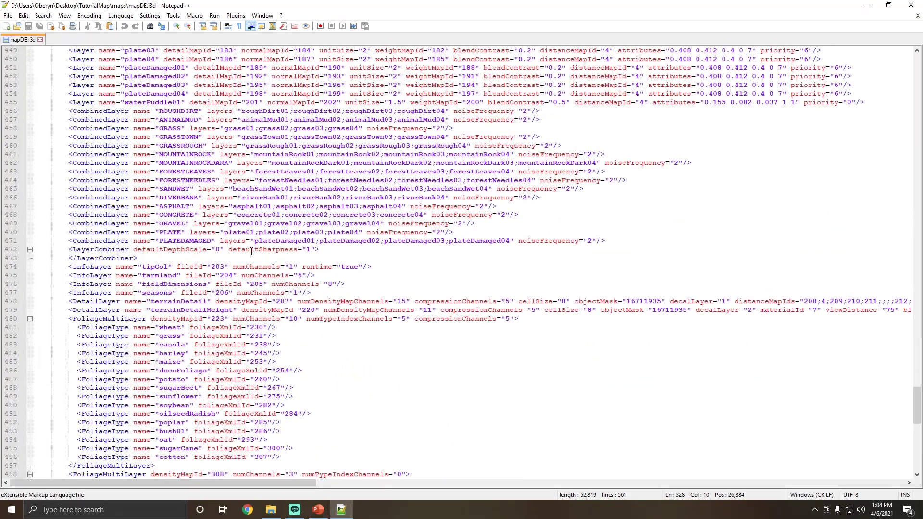
scroll(251, 252, "up", 20)
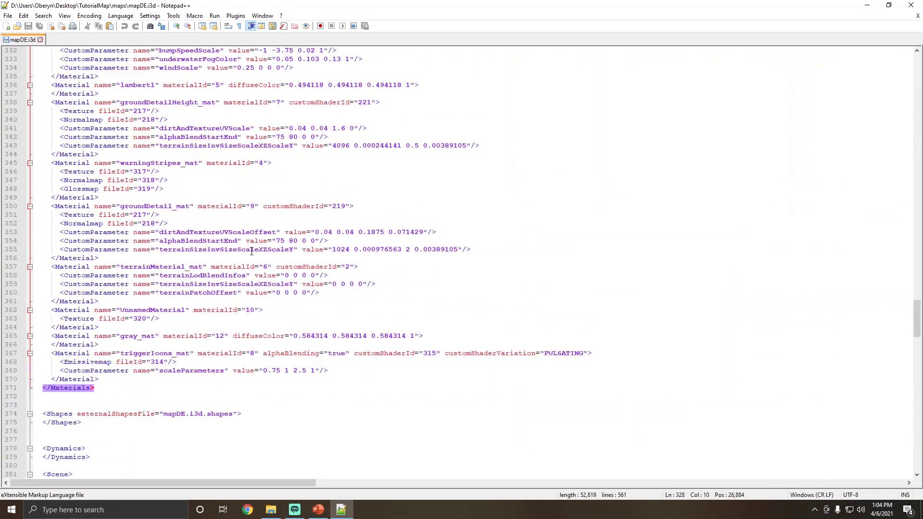
scroll(251, 252, "up", 6)
left_click(351, 93)
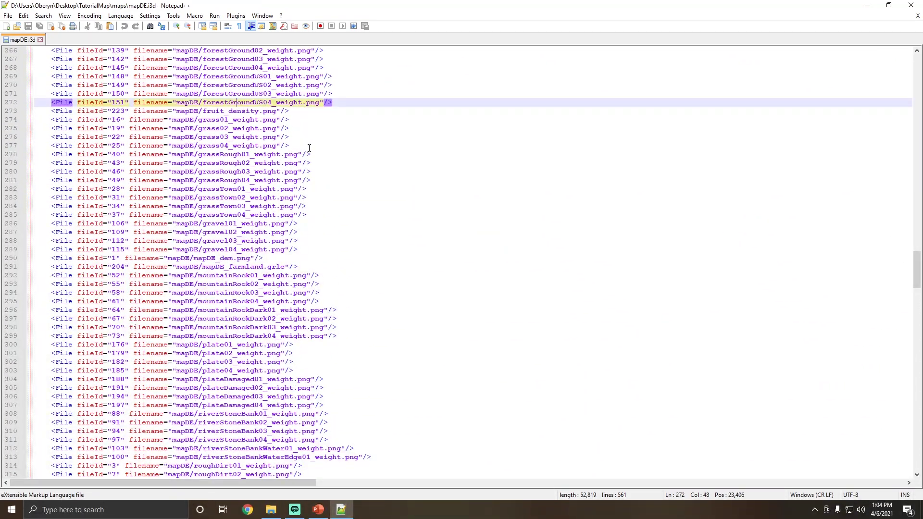
scroll(326, 355, "up", 19)
scroll(309, 149, "up", 20)
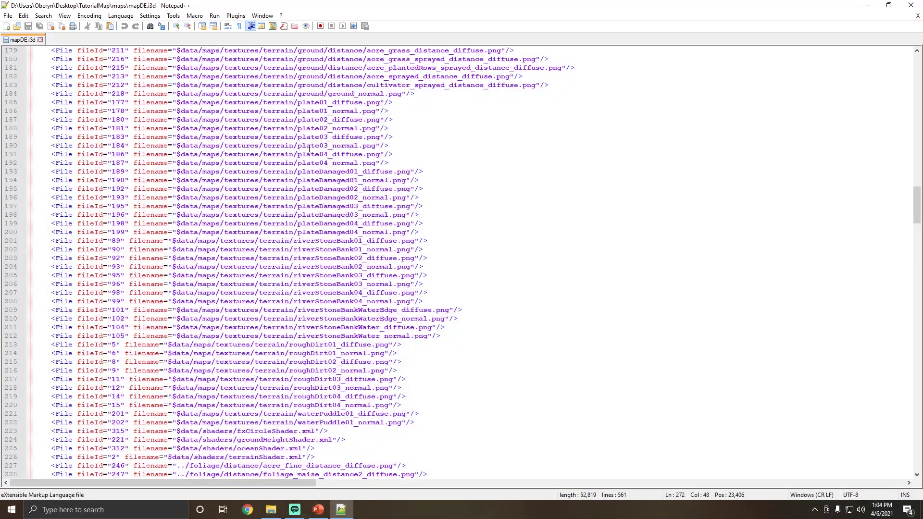
scroll(309, 149, "up", 16)
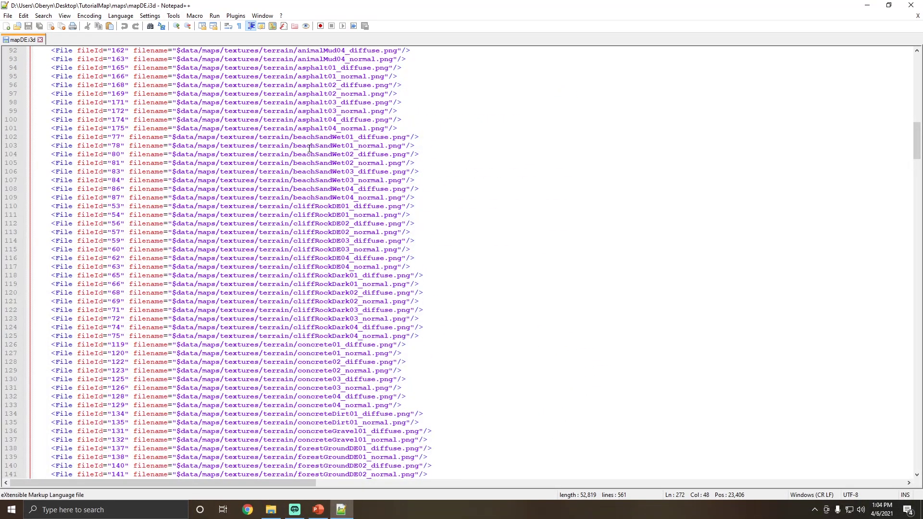
left_click(912, 5)
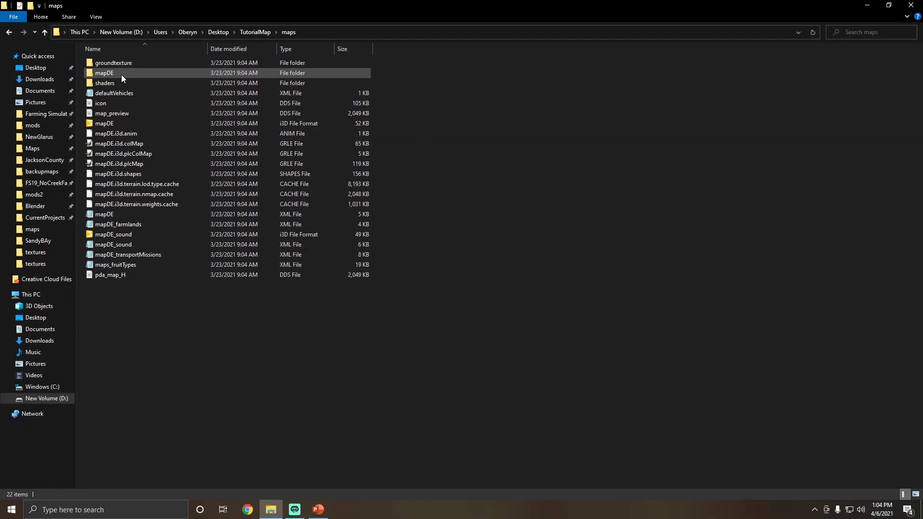
Step: Open the mapDE subfolder of maps and examine its weight images, such as the animalMud files
double_click(121, 74)
left_click(122, 77)
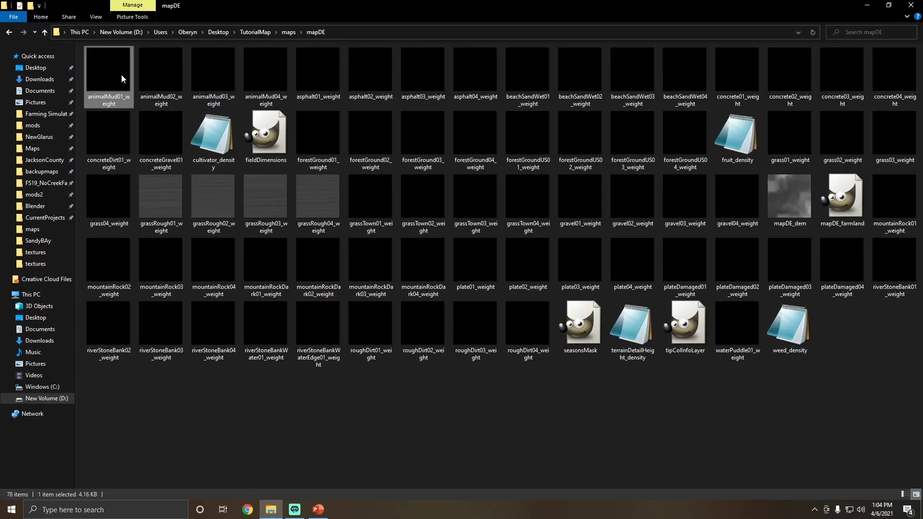
left_click(163, 64)
left_click(206, 62)
left_click(122, 140)
left_click(112, 78)
left_click(210, 458)
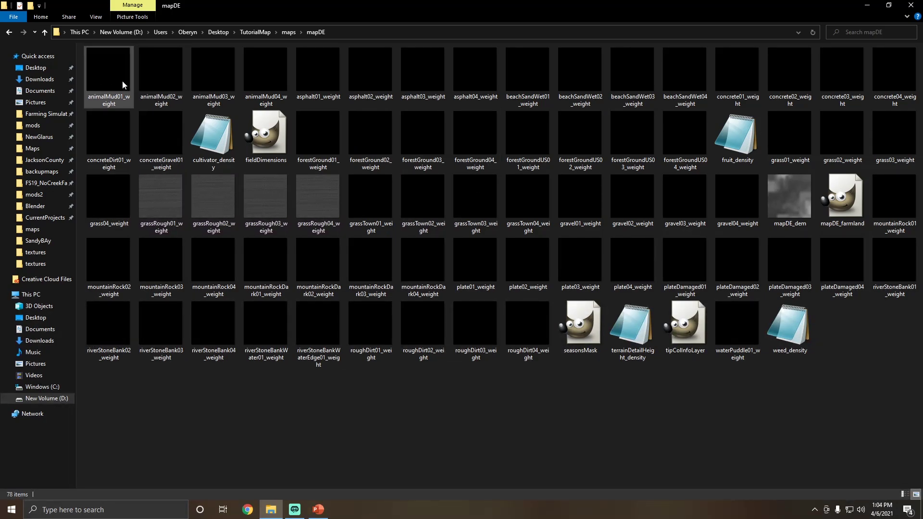
left_click(159, 82)
left_click(218, 68)
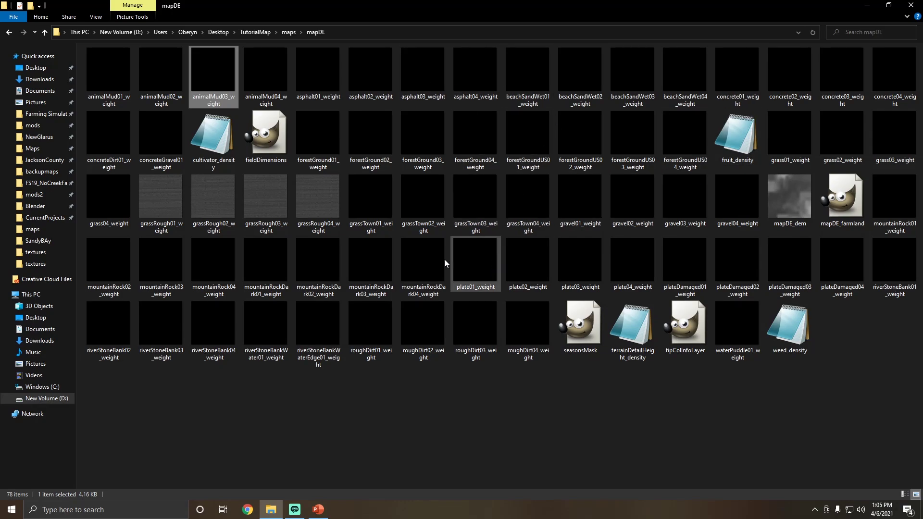
Step: Examine the special mapDE files: cultivator_density, fieldDimensions, fruit_density, the mapDE_dem height map and seasonsMask
left_click(219, 144)
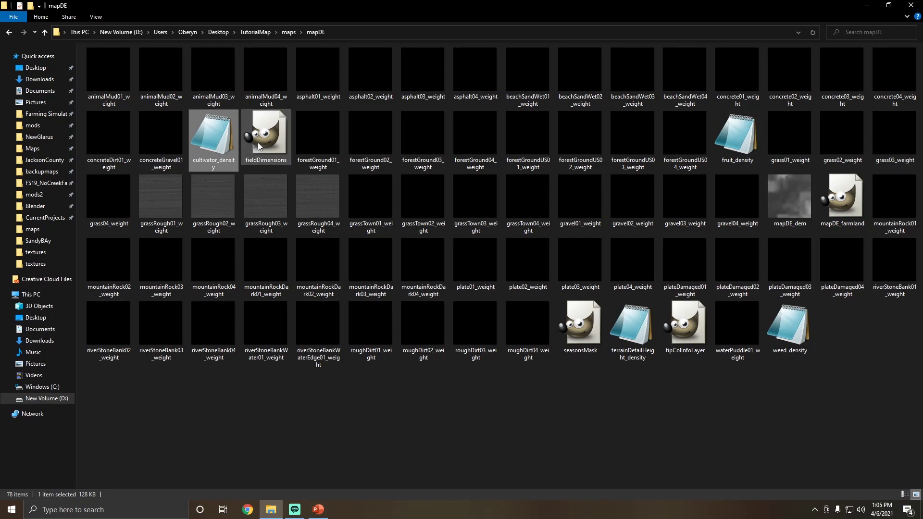
left_click(273, 119)
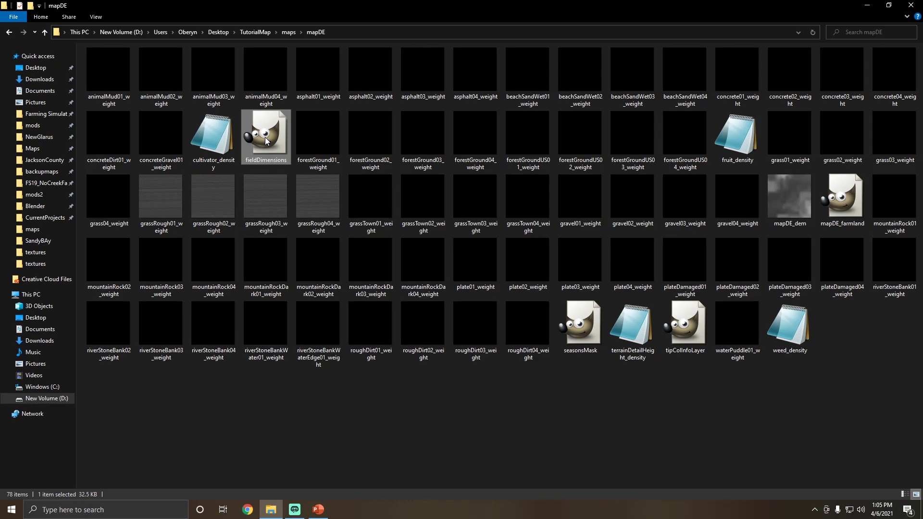
left_click(734, 155)
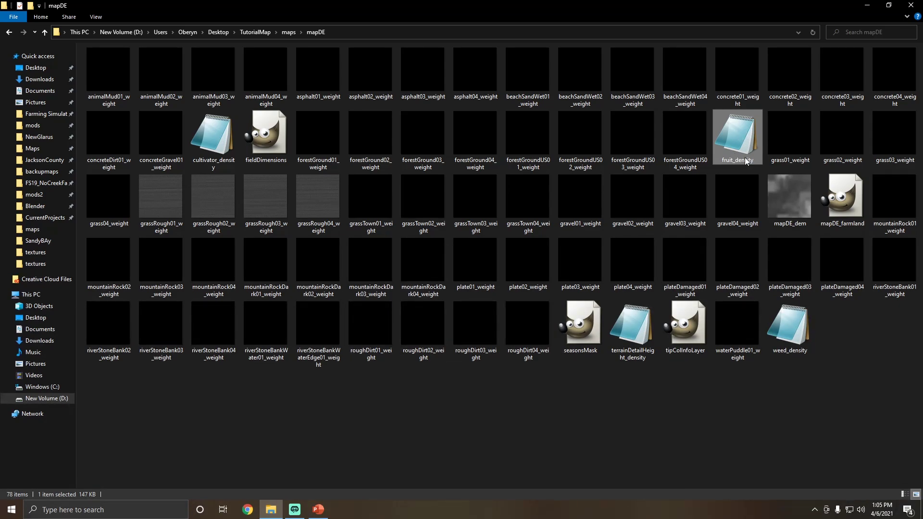
left_click(219, 157)
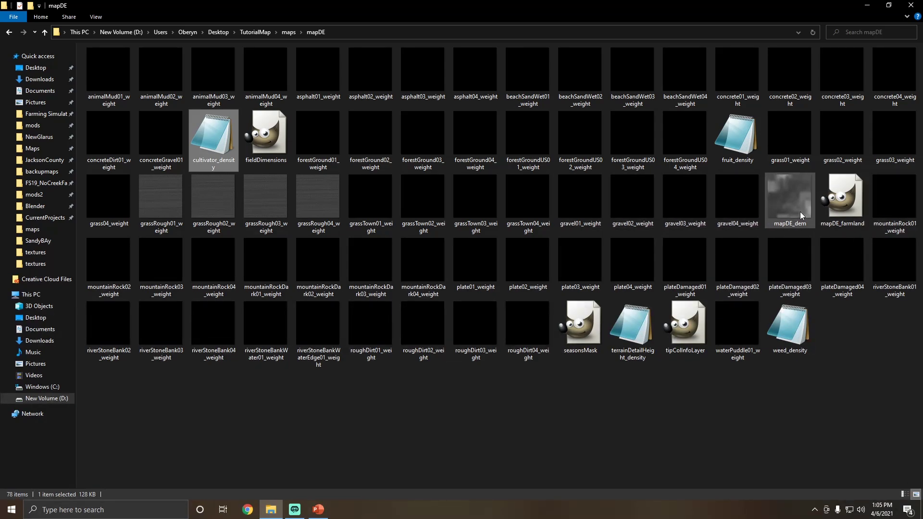
left_click(803, 229)
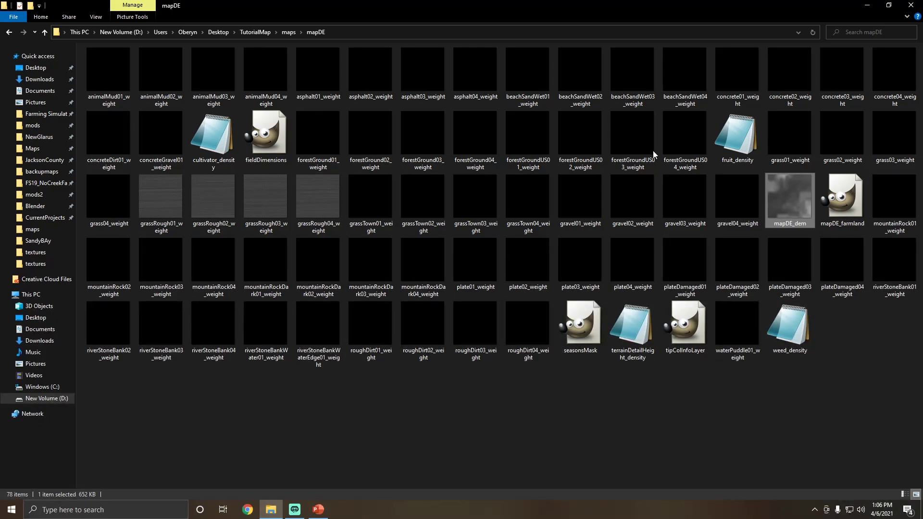
left_click(584, 348)
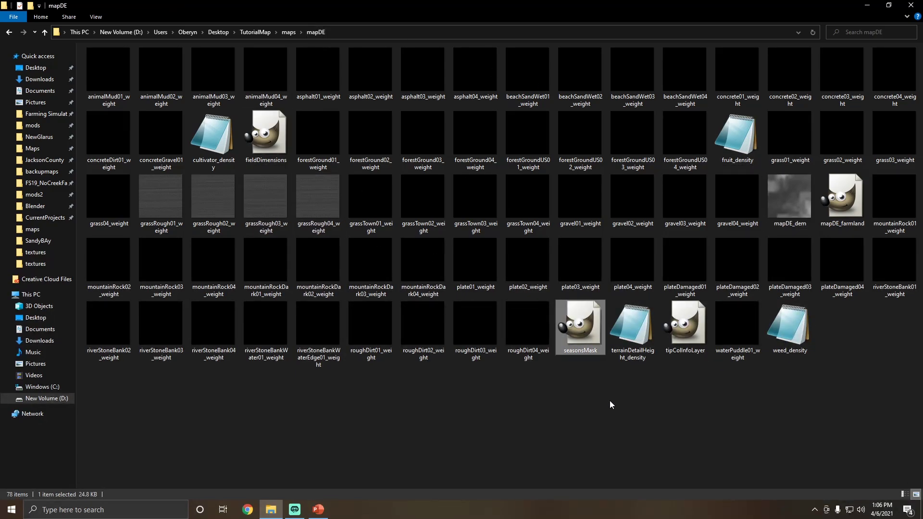
left_click(610, 400)
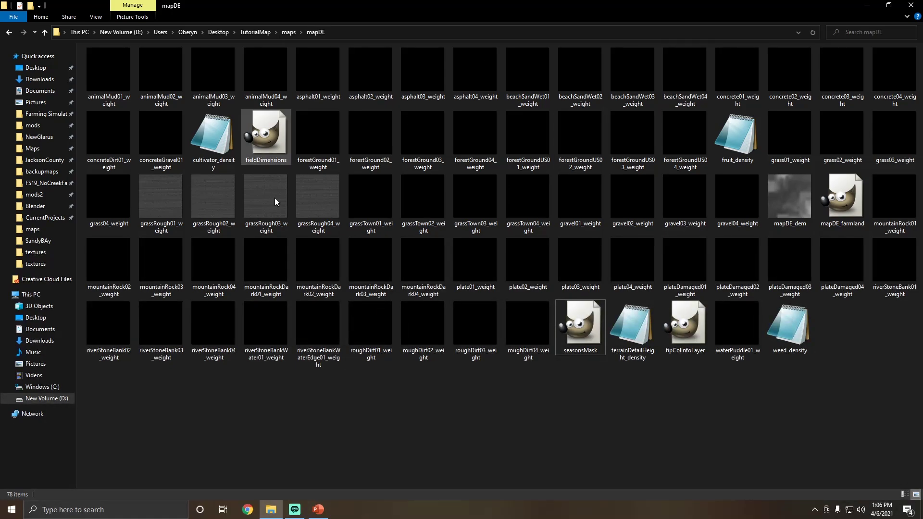
Step: Examine fxCircleShader and groundShader in the shaders subfolder of maps, and return to the maps folder
left_click(288, 32)
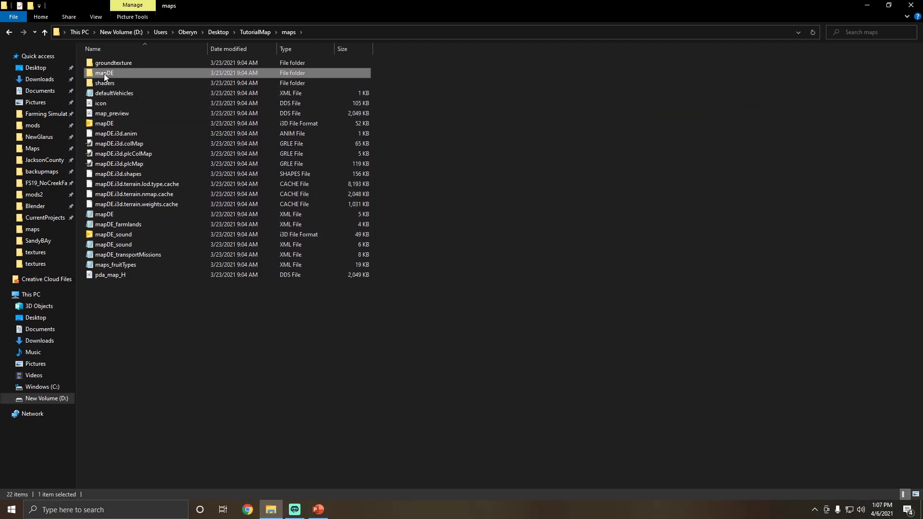
left_click(115, 63)
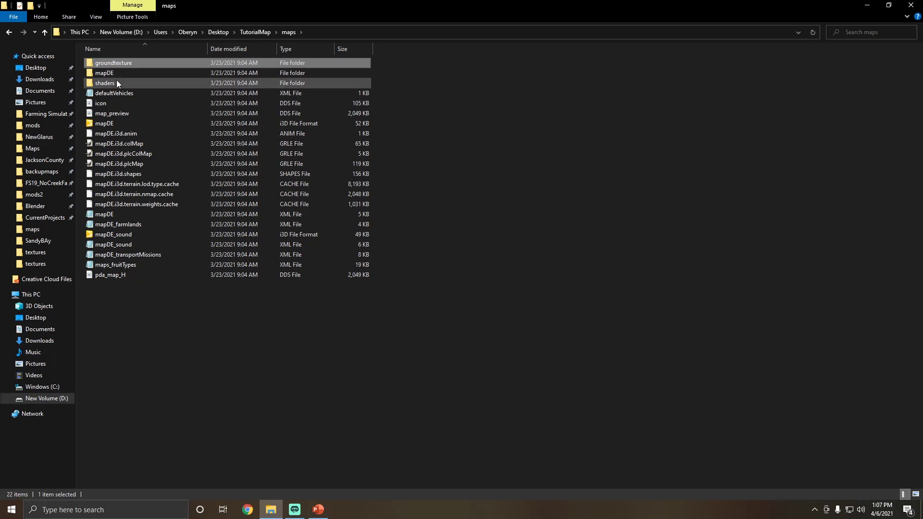
double_click(117, 82)
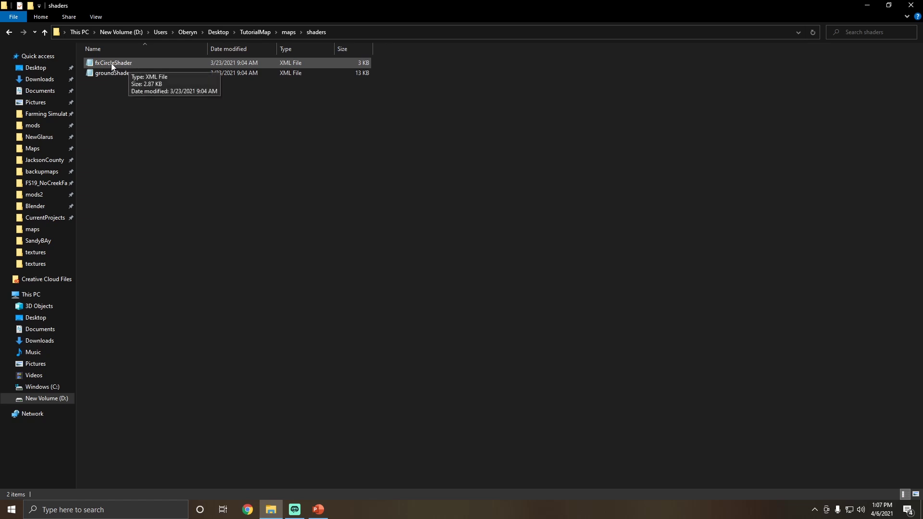
left_click(110, 65)
left_click(111, 75)
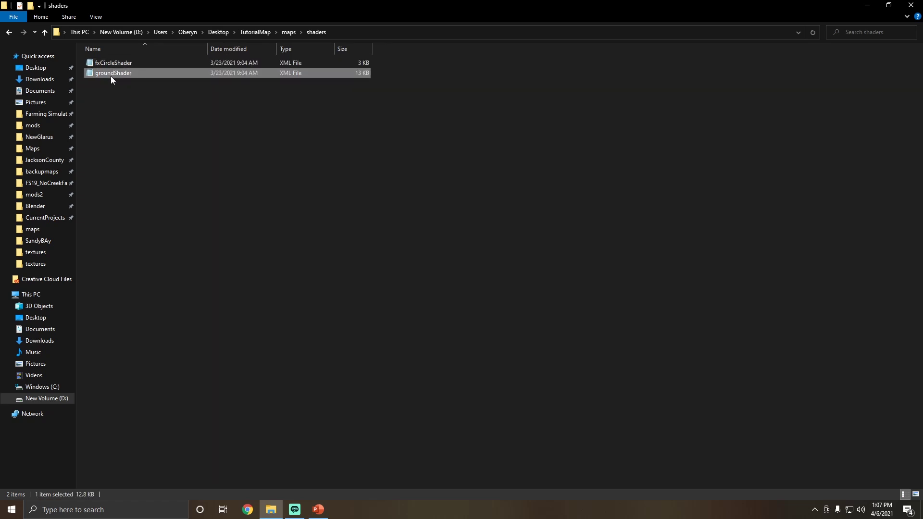
left_click(85, 82)
left_click(10, 32)
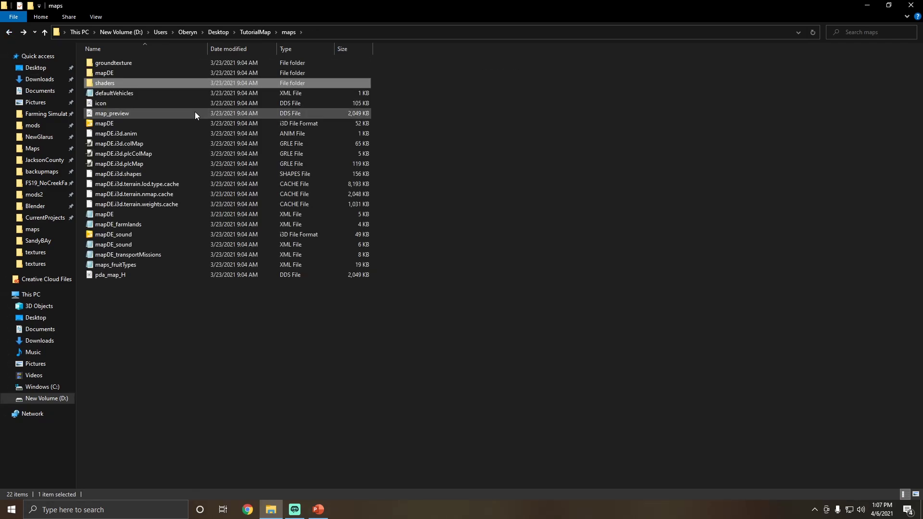
double_click(107, 83)
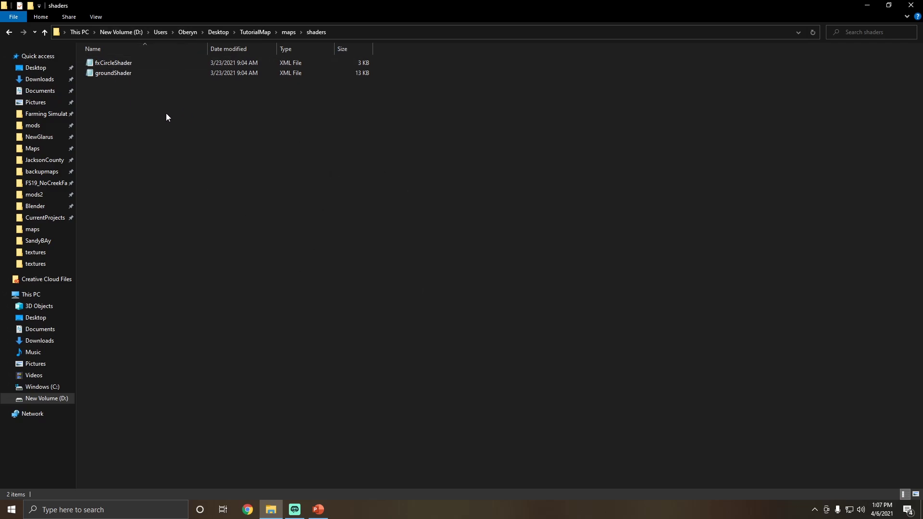
left_click(10, 32)
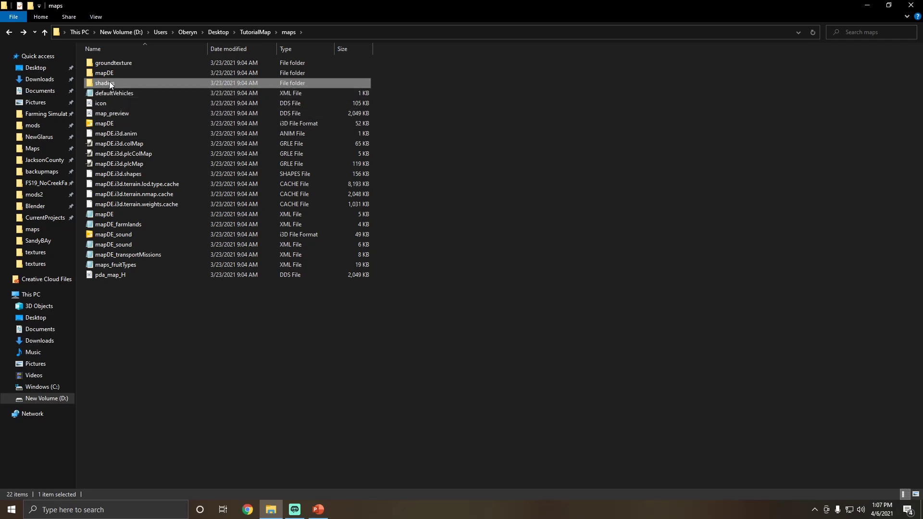
Step: Review defaultVehicles, the mapDE XML file and the group of files from mapDE.i3d.anim to mapDE.i3d.terrain.weights.cache
left_click(108, 93)
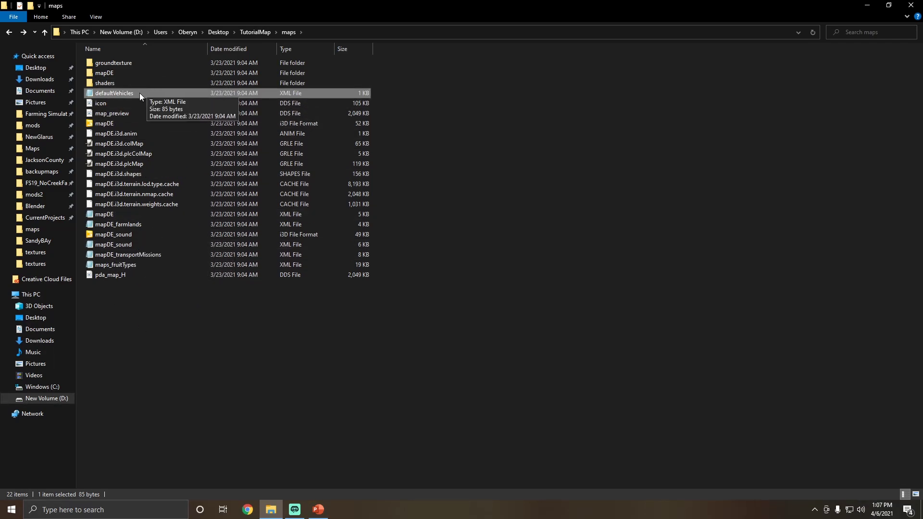
left_click(124, 216)
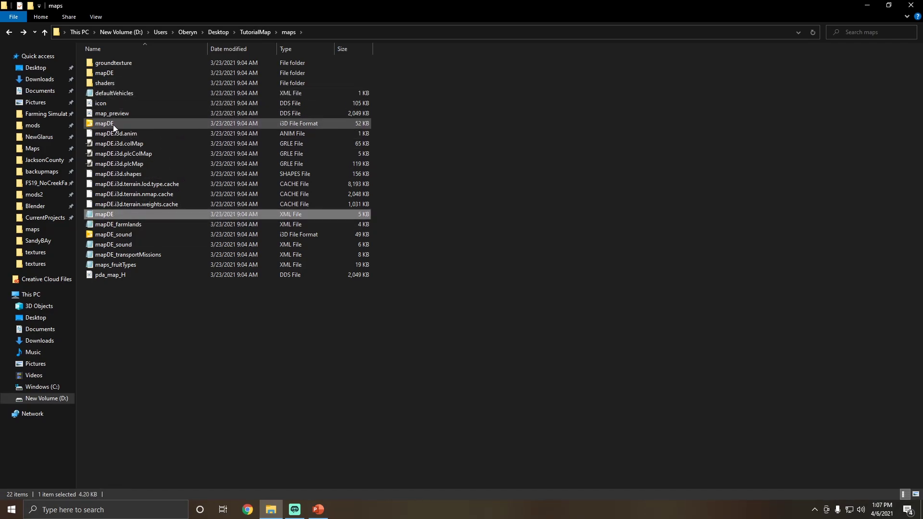
left_click(111, 137)
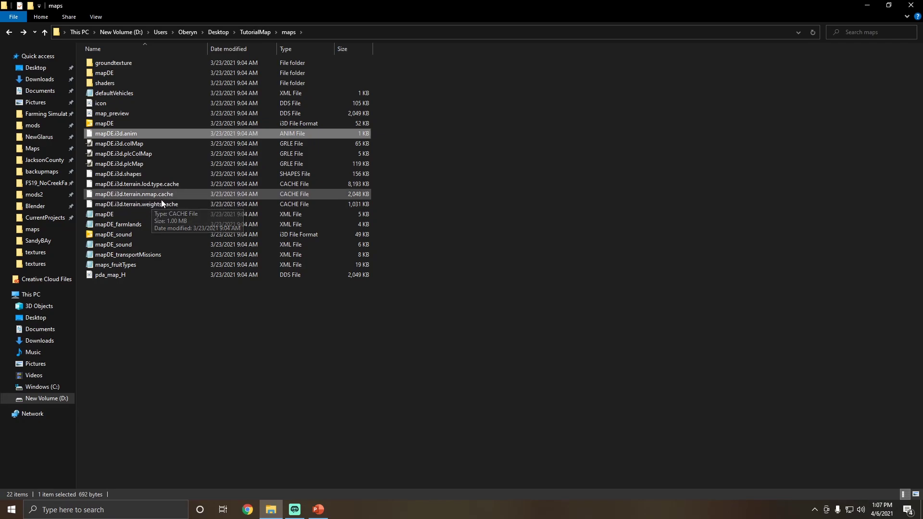
left_click(161, 204, "shift")
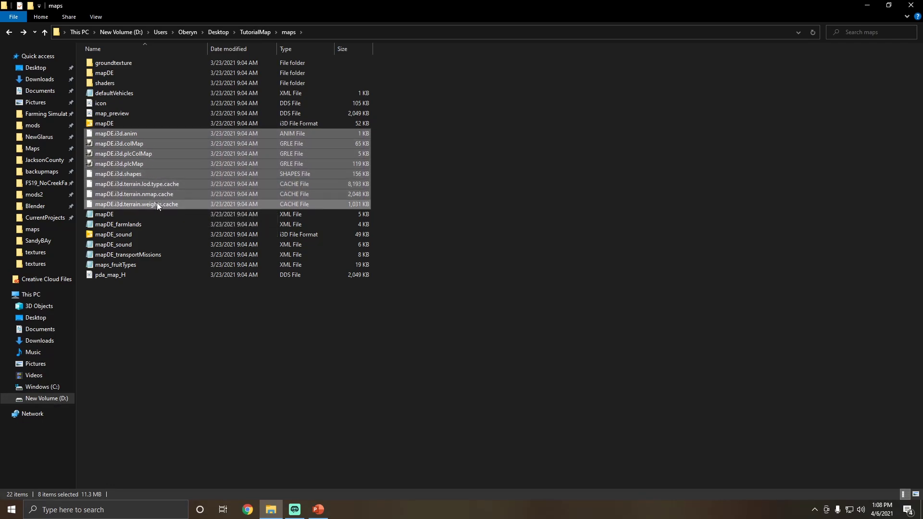
left_click(116, 214)
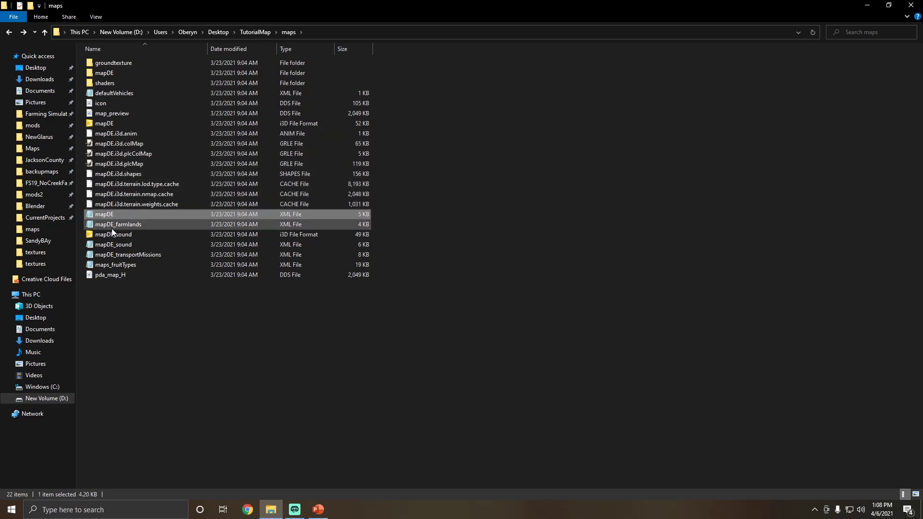
Step: Open mapDE_farmlands.xml in Notepad++ and mark the line for farmland id 1
left_click(112, 229)
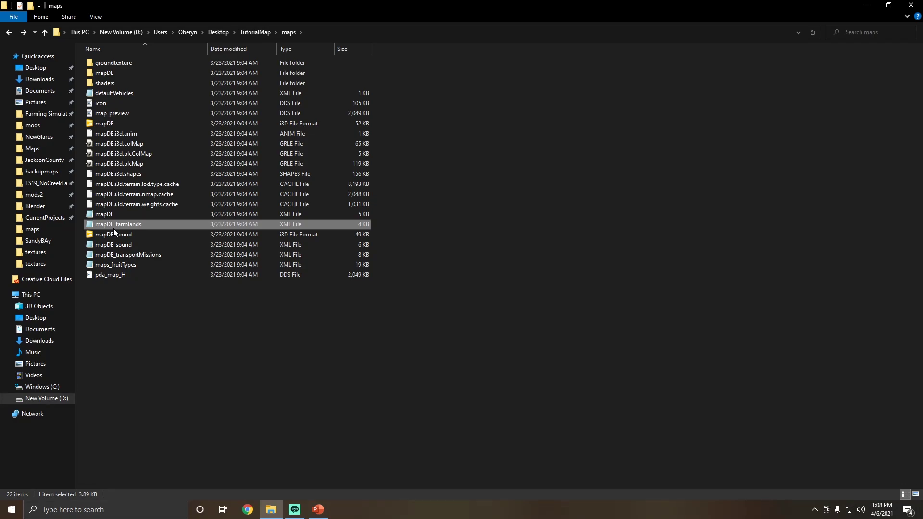
right_click(113, 229)
left_click(160, 279)
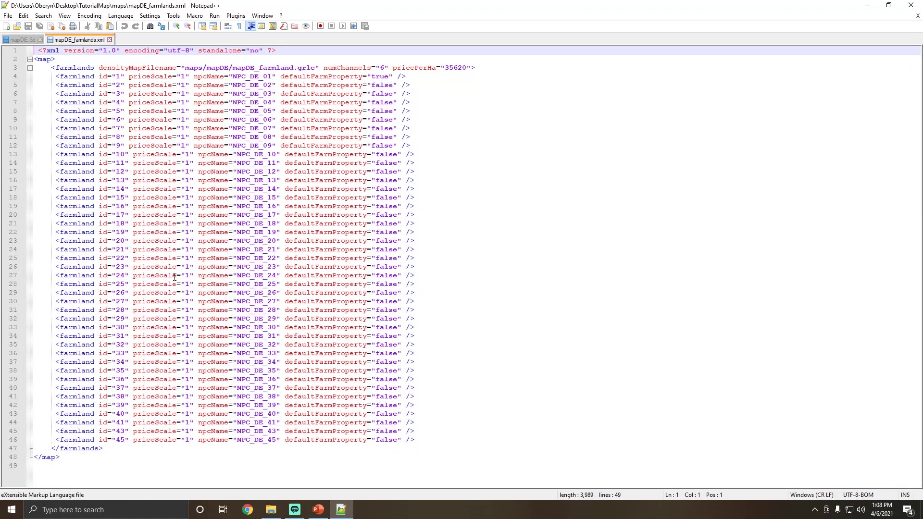
left_click(150, 76)
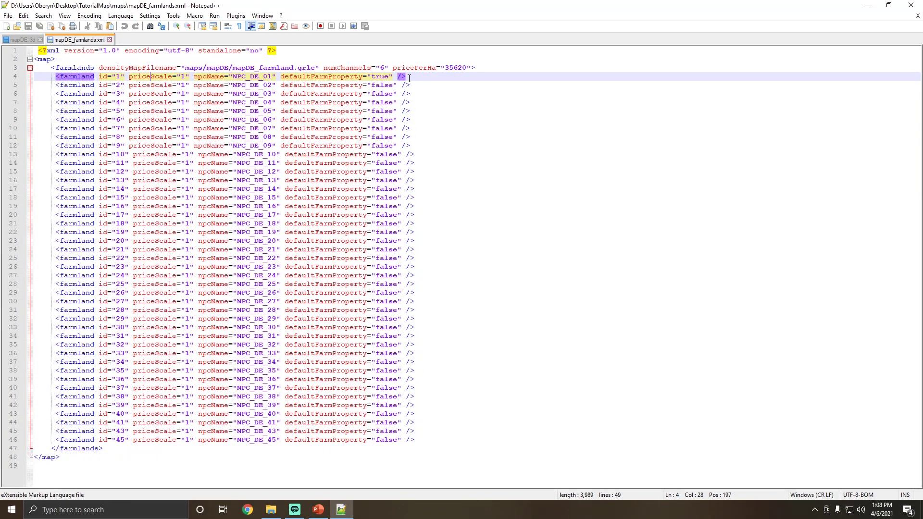
left_click_drag(408, 77, 33, 77)
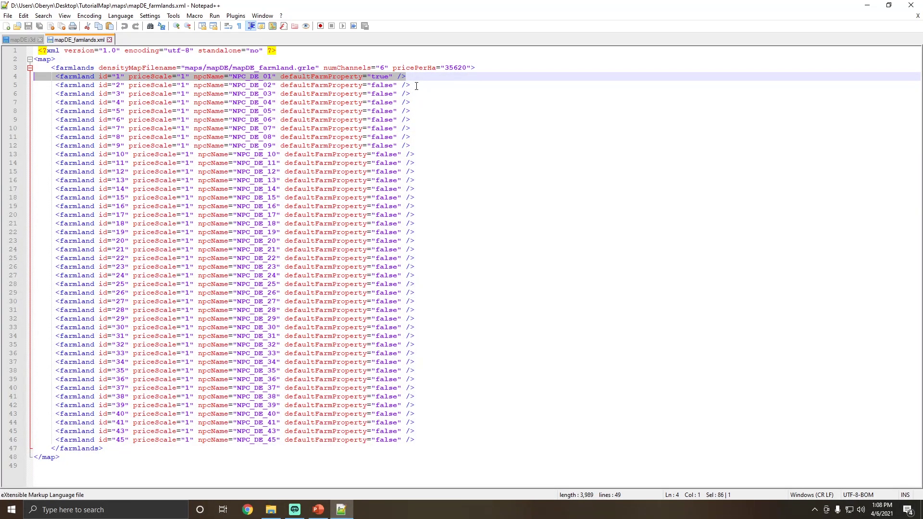
Step: Mark the farmland entries from id 2 to id 45 and examine their priceScale and defaultFarmProperty attributes
left_click_drag(416, 86, 61, 147)
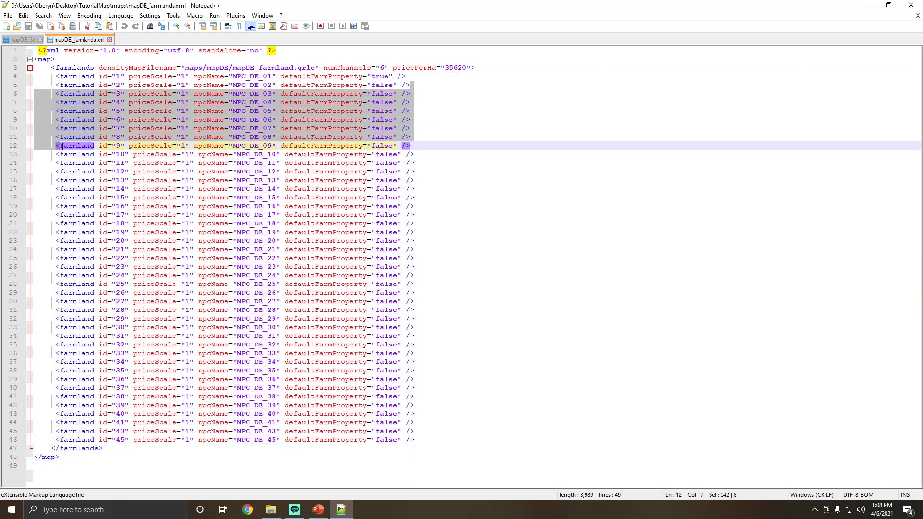
left_click(36, 85)
left_click_drag(35, 84, 440, 437)
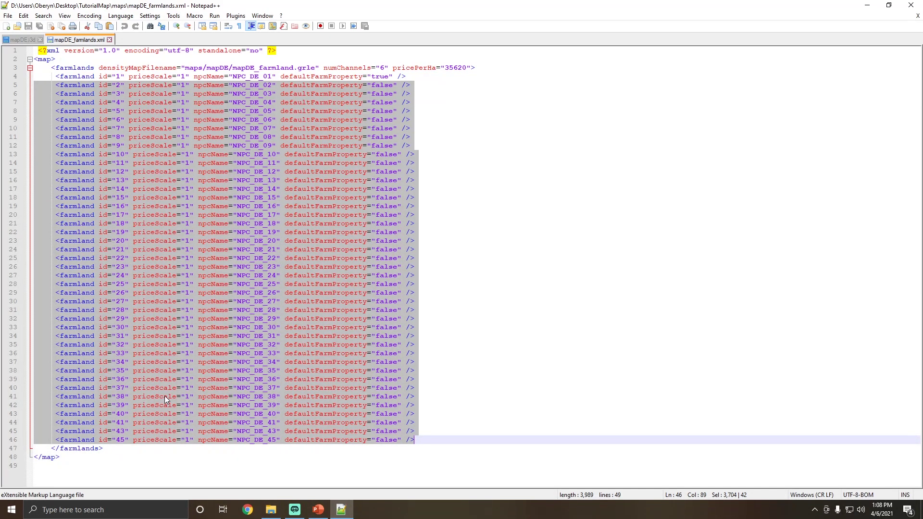
left_click(184, 233)
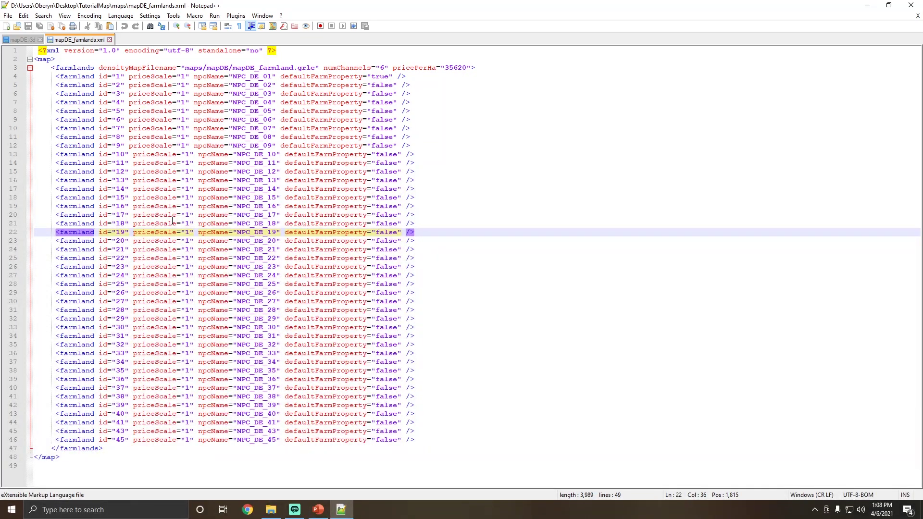
left_click(197, 172)
left_click(181, 85)
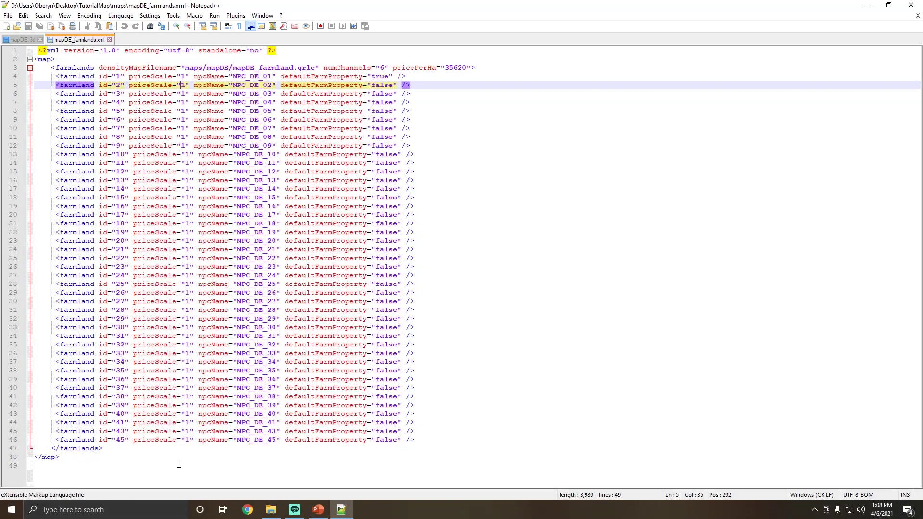
left_click(394, 336)
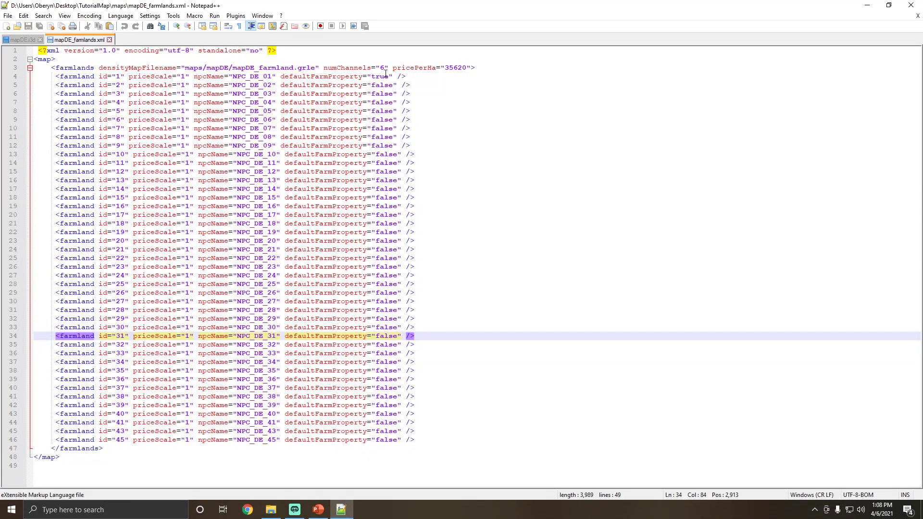
Step: Mark the _farmland.grle part of densityMapFilename and check the mapDE folder in File Explorer before returning to Notepad++
left_click(181, 67)
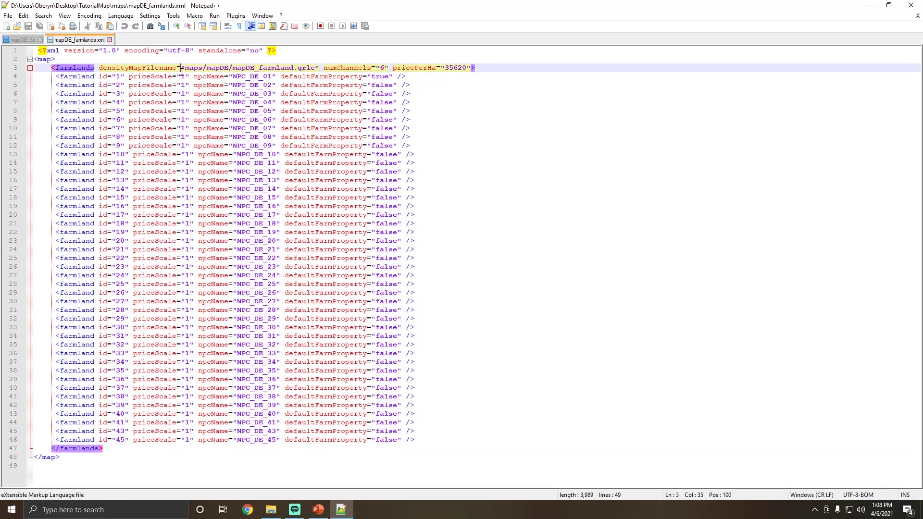
left_click_drag(316, 68, 255, 67)
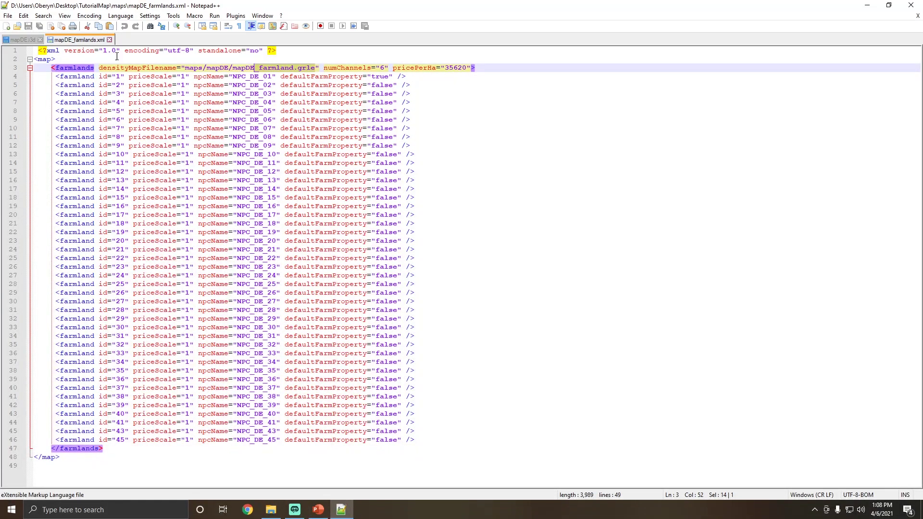
left_click(271, 510)
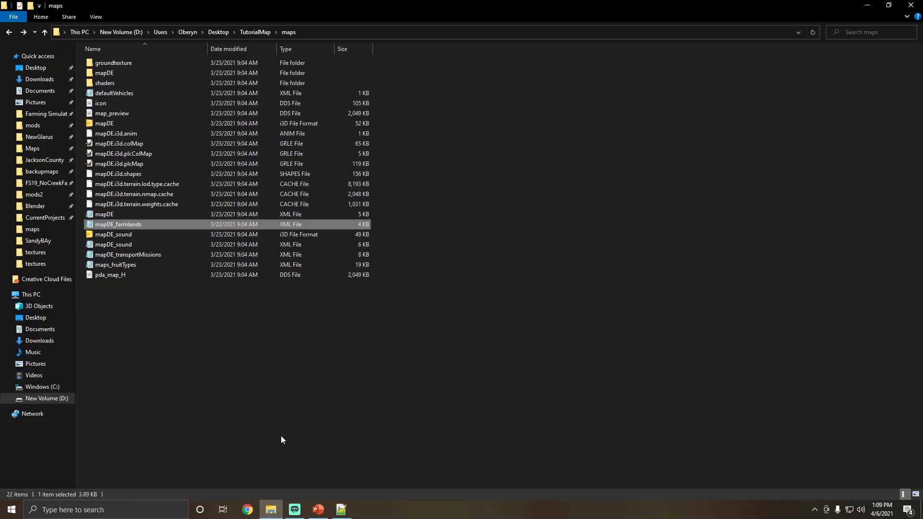
double_click(126, 77)
left_click(341, 509)
left_click(316, 62)
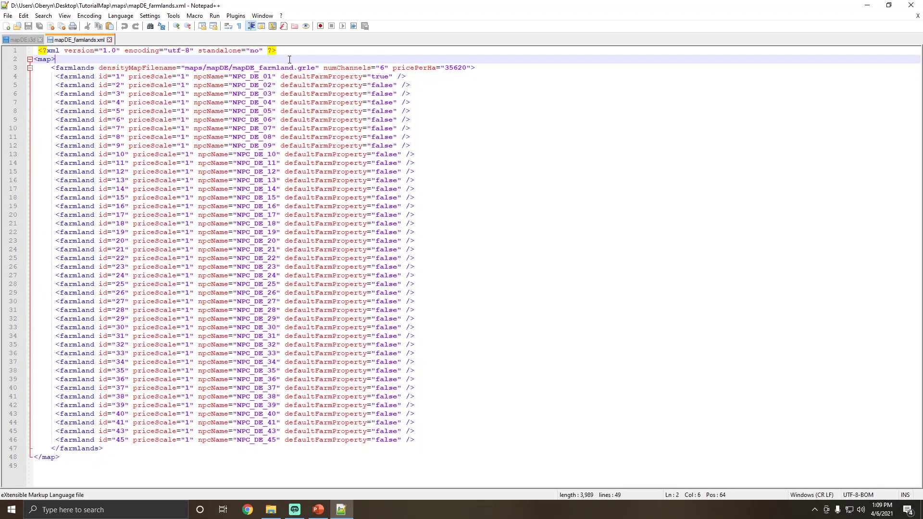
Step: Trace the full path maps/mapDE/mapDE_farmland.grle in the farmlands tag, and return to the maps folder in File Explorer
left_click_drag(316, 67, 185, 67)
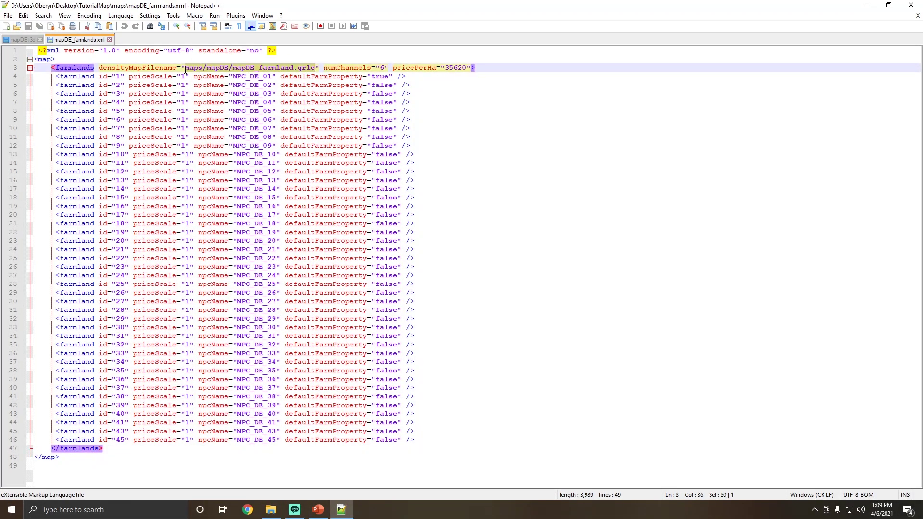
left_click(220, 67)
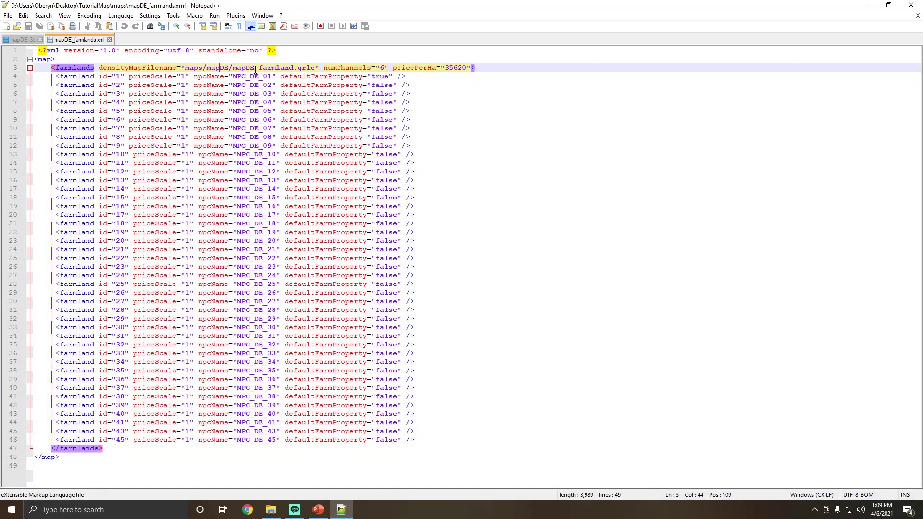
left_click(259, 69)
left_click(271, 509)
left_click(288, 32)
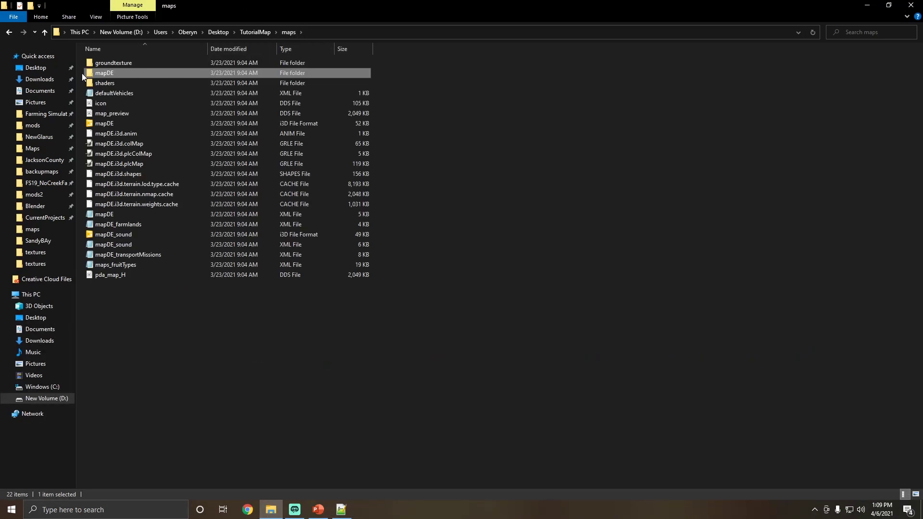
Step: Locate the mapDE_farmland file inside the mapDE folder and return to the maps folder
double_click(104, 73)
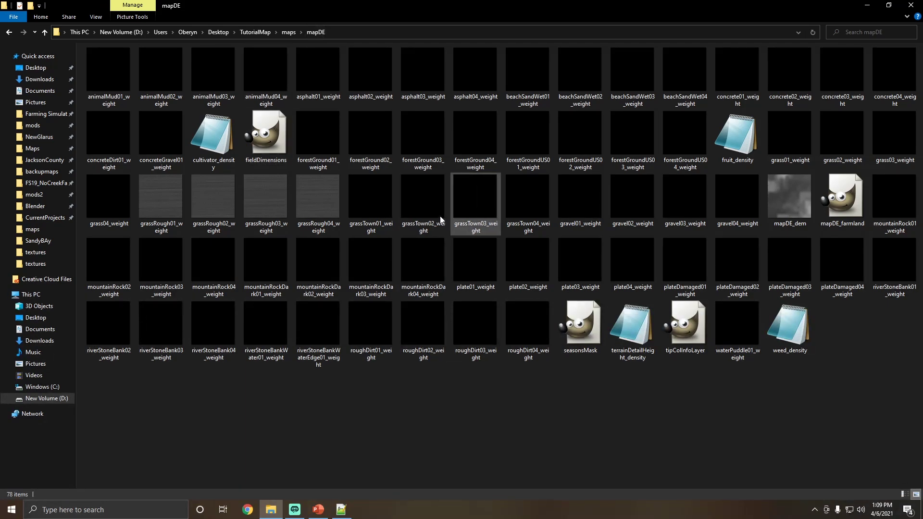
left_click(850, 217)
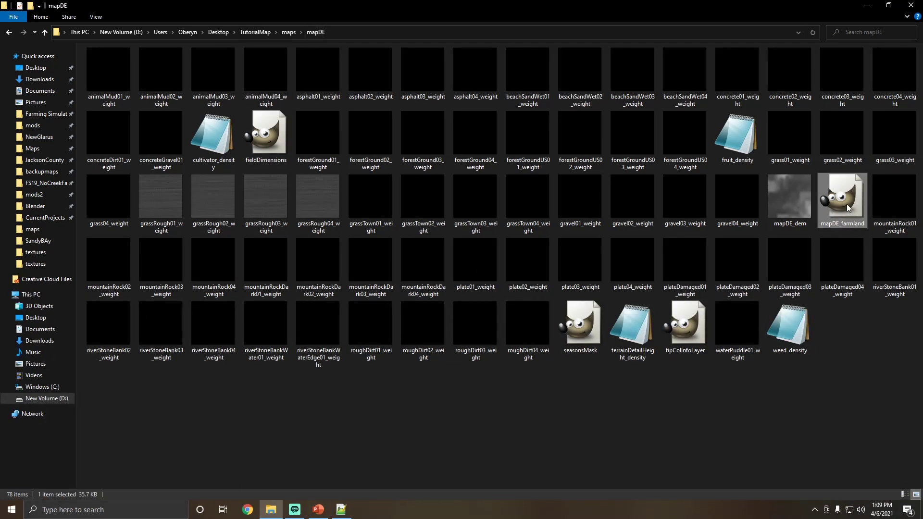
left_click(290, 33)
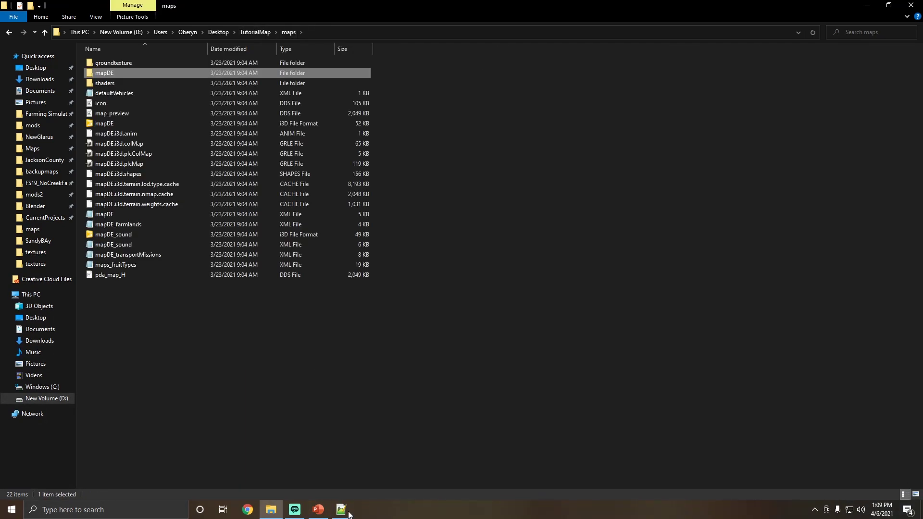
Step: Switch to Notepad++, close mapDE_farmlands.xml and mapDE.i3d, and exit the editor
double_click(269, 73)
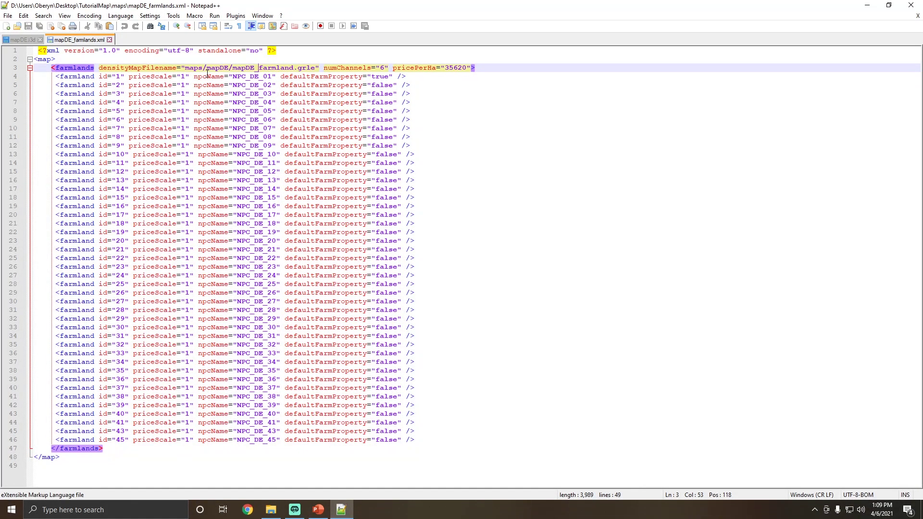
left_click(261, 71)
left_click(311, 310)
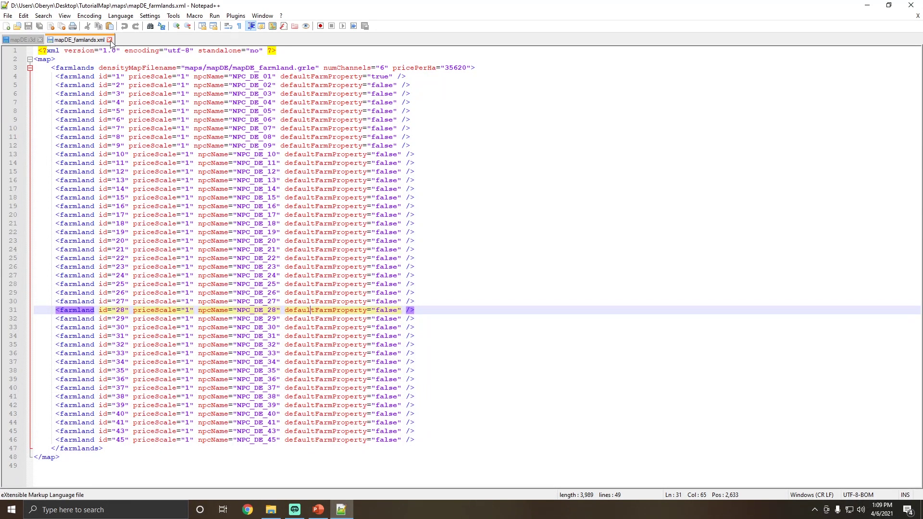
left_click(109, 40)
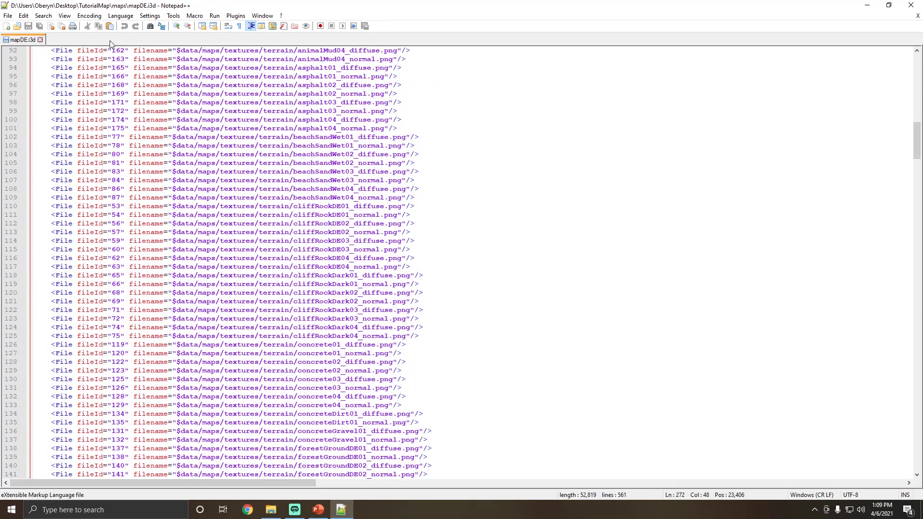
left_click(40, 40)
left_click(911, 5)
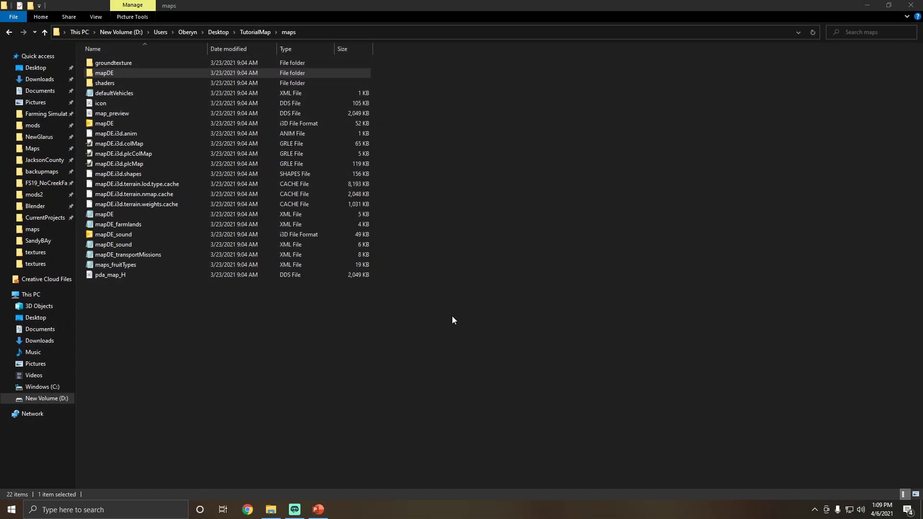
Step: Point out the mapDE_sound i3D file in TutorialMap's maps folder
left_click(137, 237)
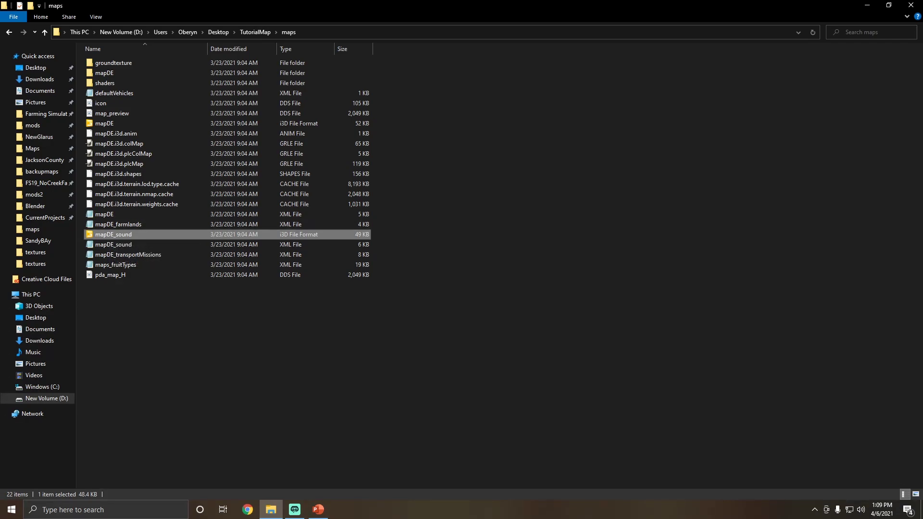
key("alt+Tab")
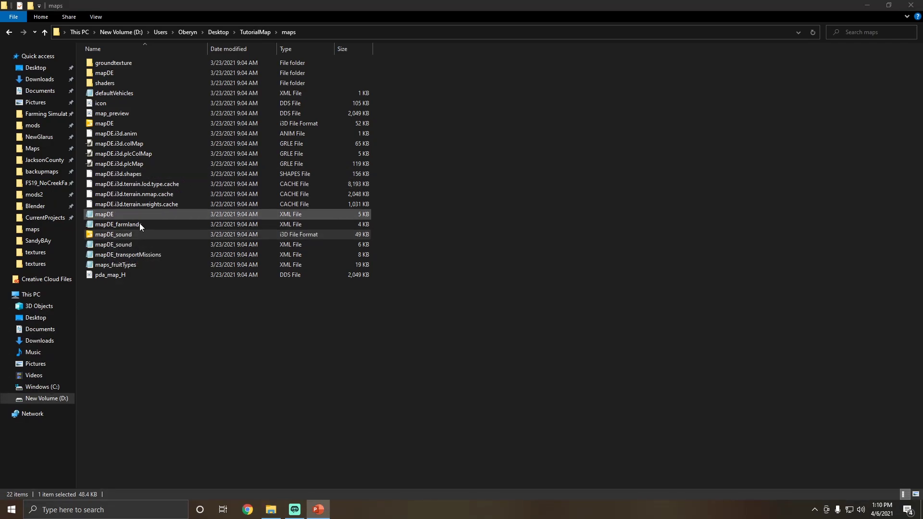
left_click(160, 237)
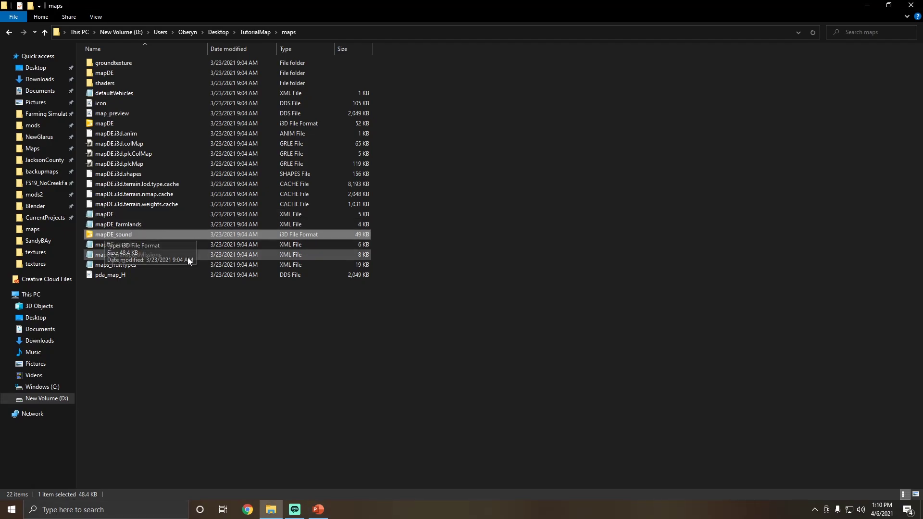
left_click(221, 350)
Step: Mark the mapDE_sound i3D file and the matching mapDE_sound XML file in turn to show that they belong together
left_click(126, 235)
left_click(118, 246)
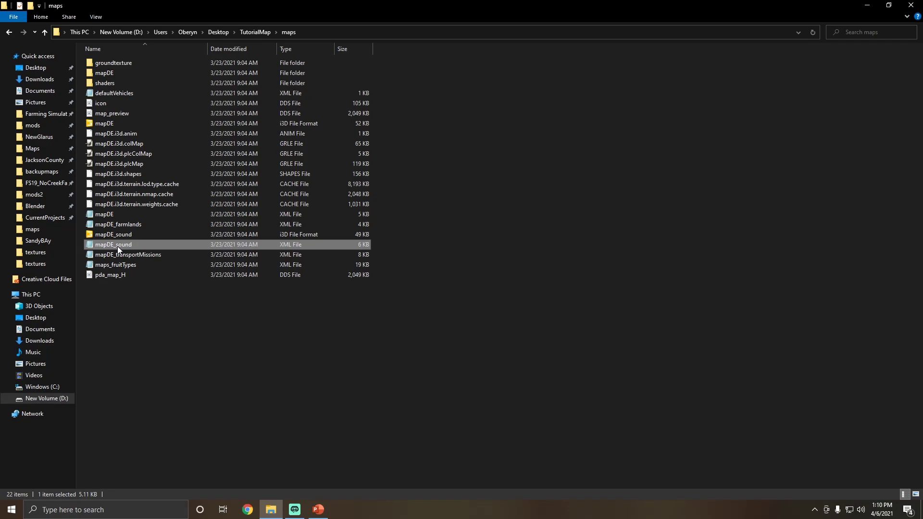
left_click(117, 246)
left_click(166, 308)
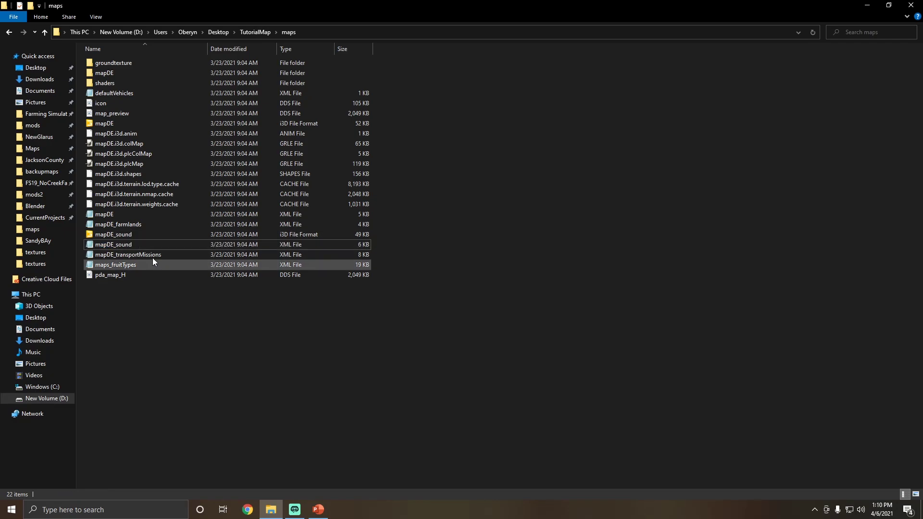
left_click(122, 234)
left_click(132, 245)
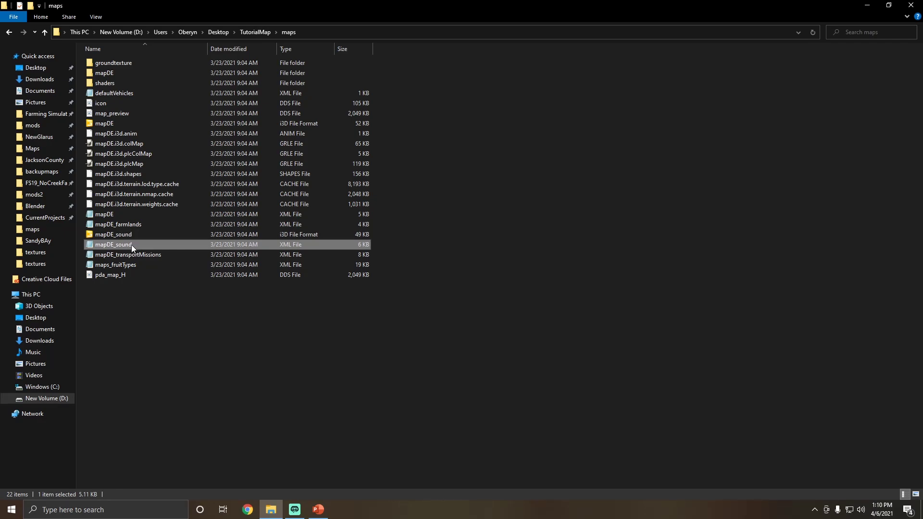
left_click(128, 244)
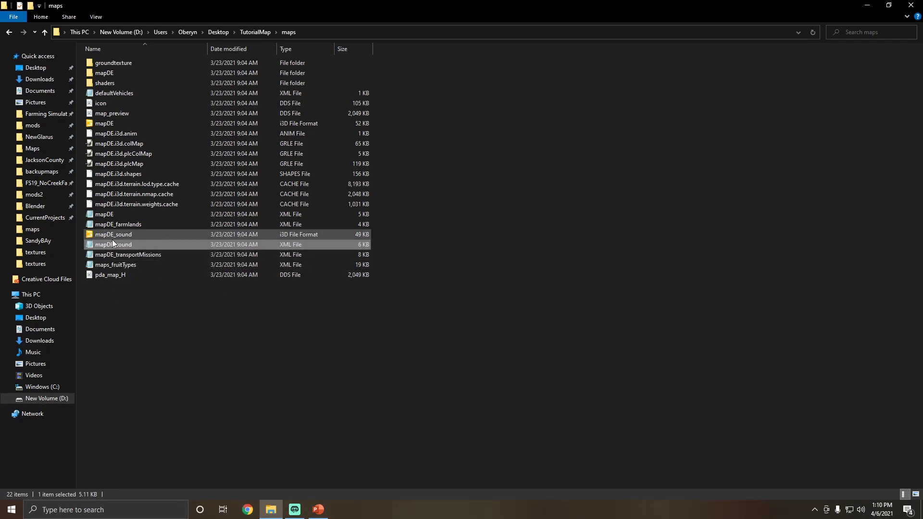
left_click(114, 233)
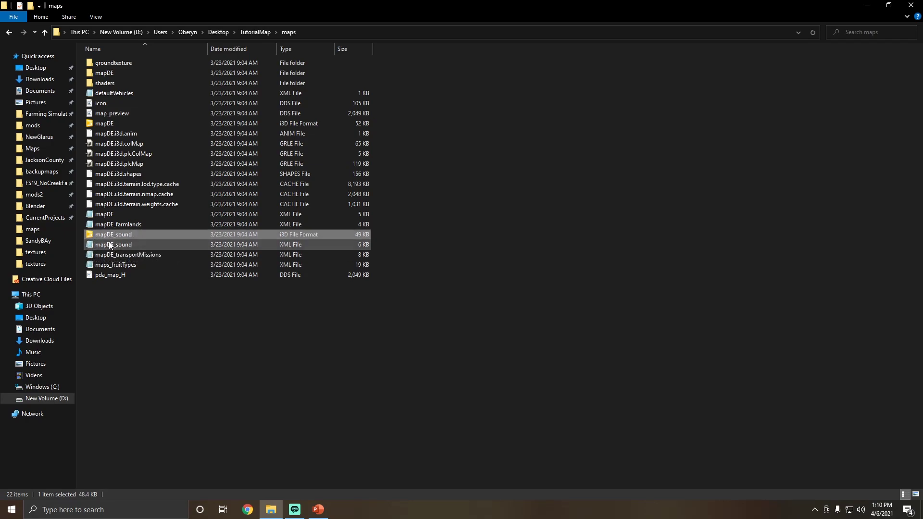
left_click(110, 245)
left_click(173, 310)
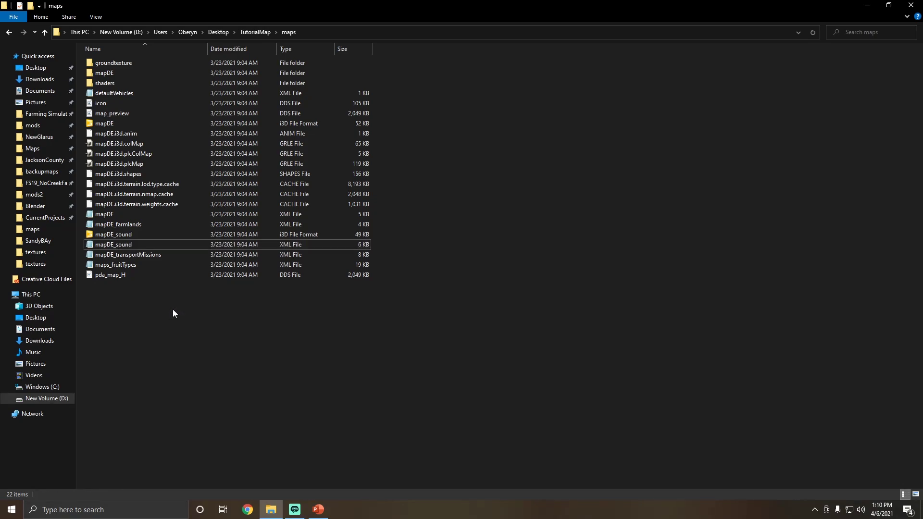
Step: Point out the mapDE_transportMissions and maps_fruitTypes XML files in the maps folder
left_click(157, 256)
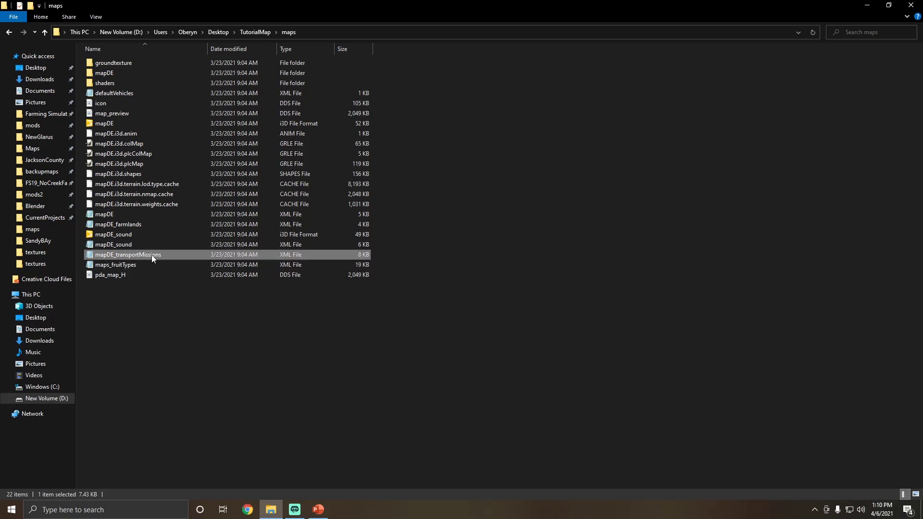
left_click(119, 264)
left_click(120, 256)
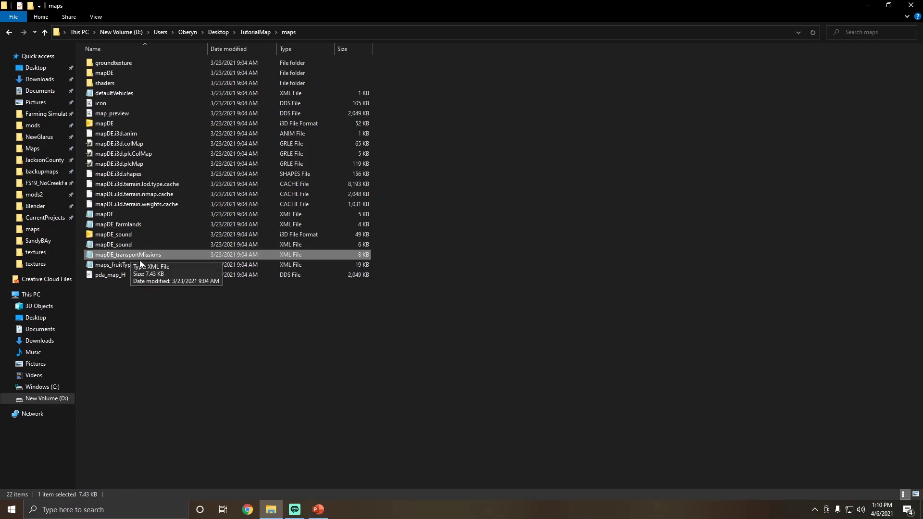
left_click(154, 304)
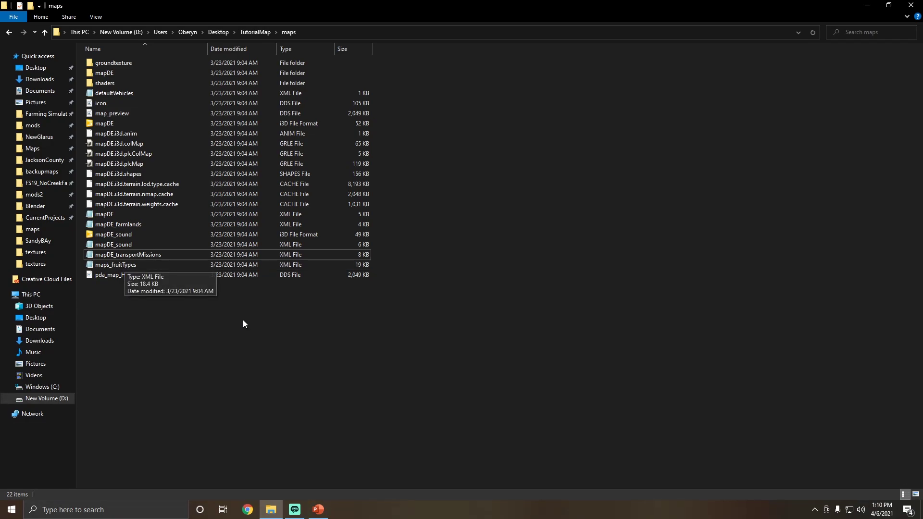
Step: From the mods folder, open the maps folder of FS19_Marxville_V2 and maximize its window
left_click_drag(528, 11, 389, 45)
left_click(274, 375)
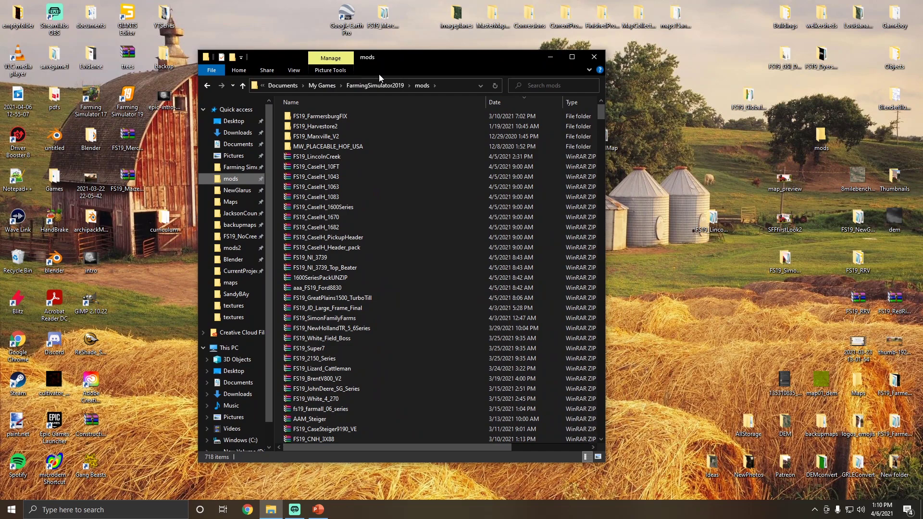
left_click(331, 136)
double_click(332, 137)
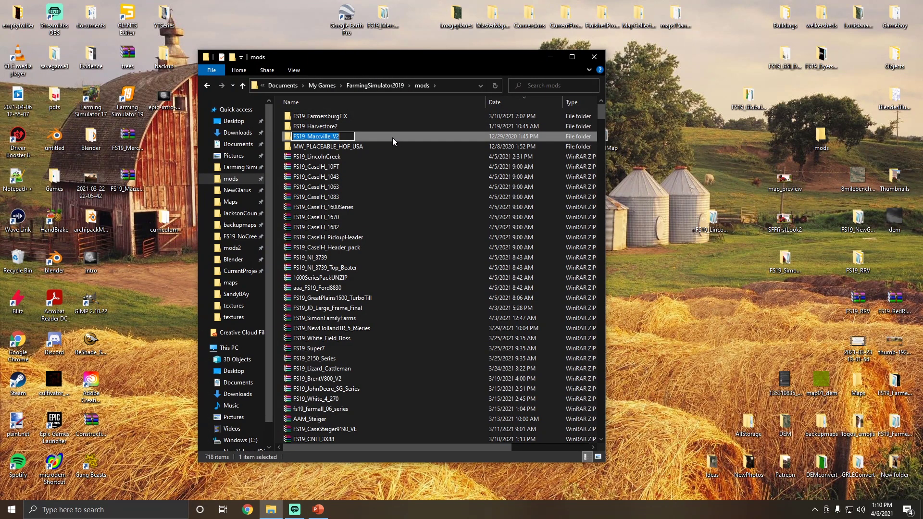
double_click(317, 187)
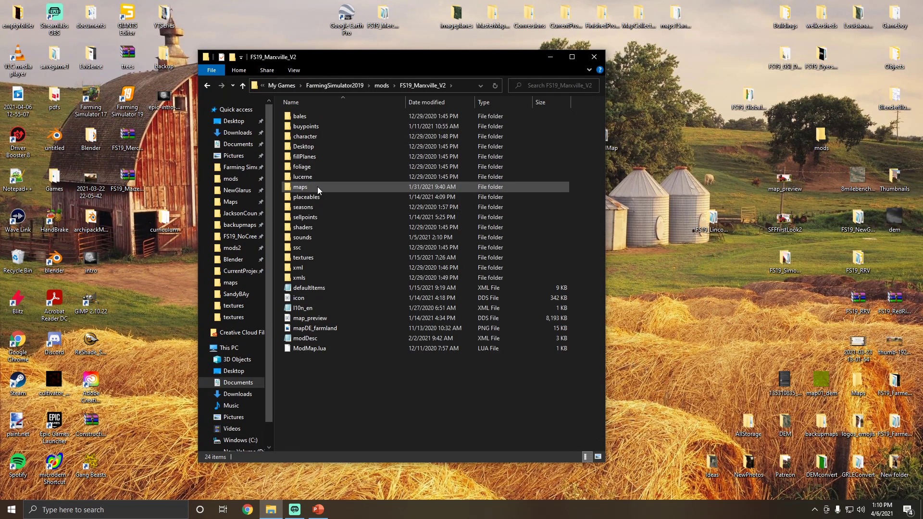
double_click(439, 60)
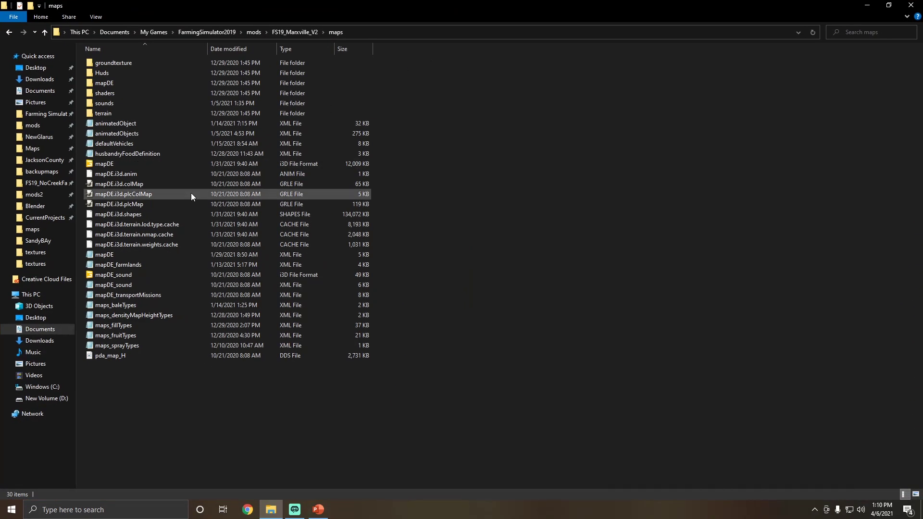
Step: Mark the animatedObject, animatedObjects, defaultVehicles and husbandryFoodDefinition XML files in the FS19_Marxville_V2 maps folder
left_click(137, 124)
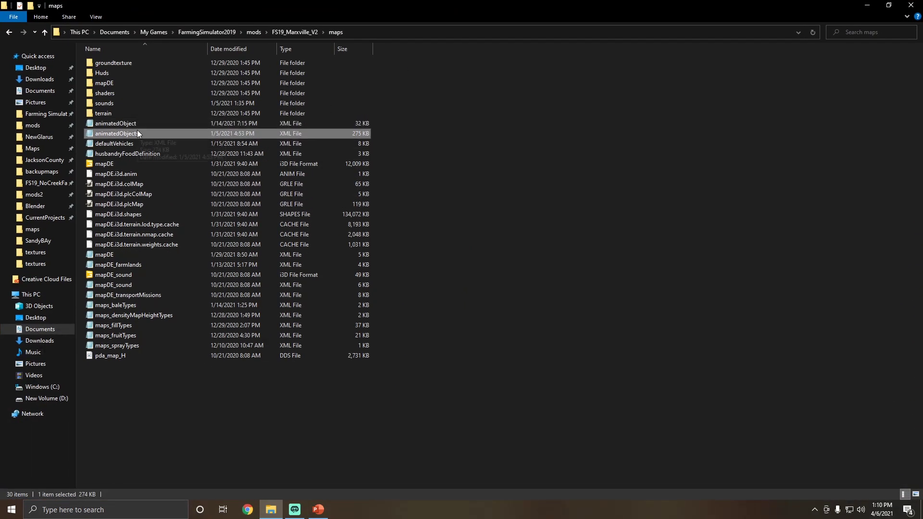
left_click(137, 131)
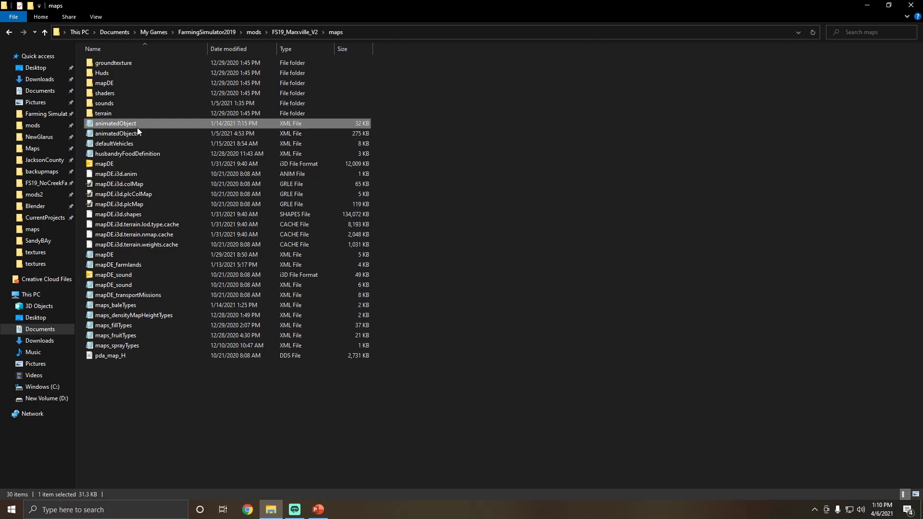
left_click(107, 144)
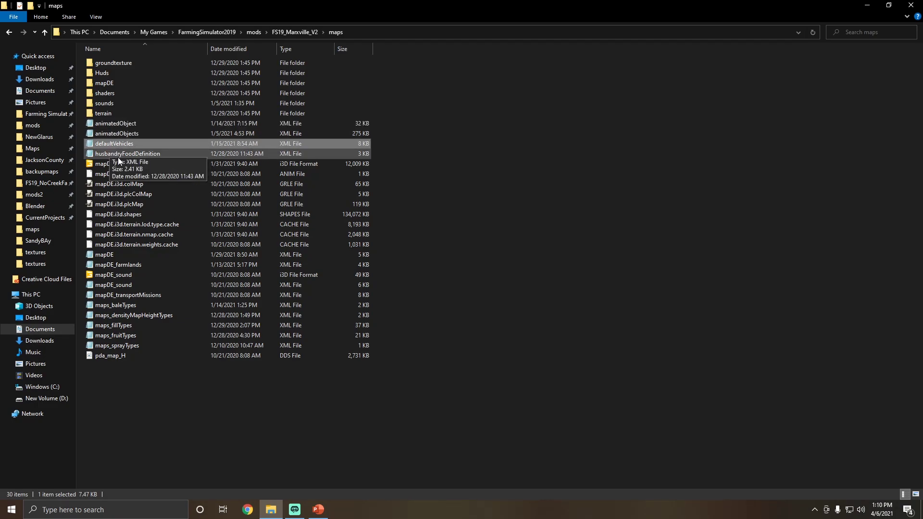
left_click(137, 152)
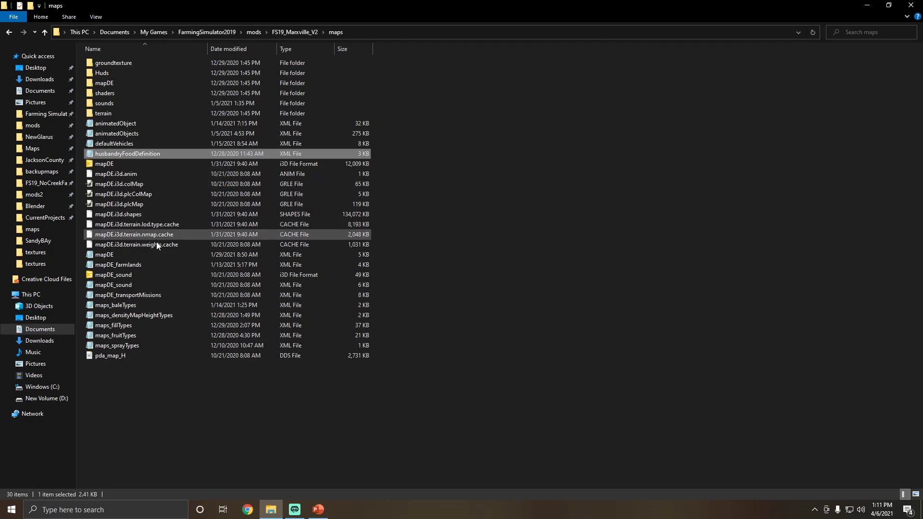
Step: Point out the XML files from maps_baleTypes to maps_sprayTypes in the Marxville maps folder, and close the folder window
left_click(154, 296)
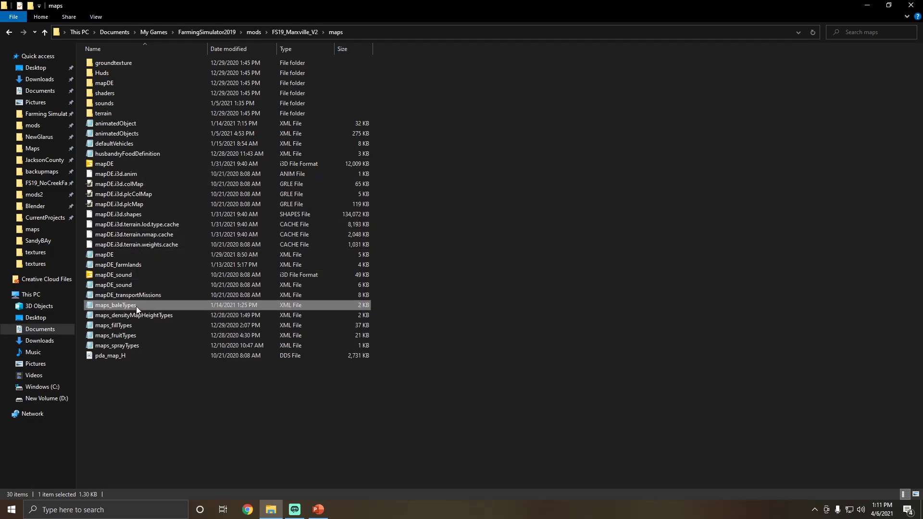
left_click(136, 307)
left_click(142, 325)
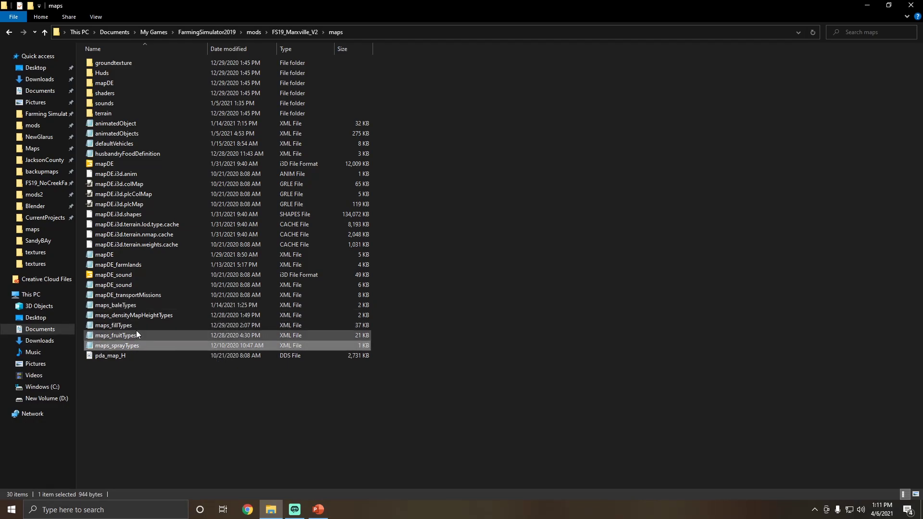
left_click(919, 6)
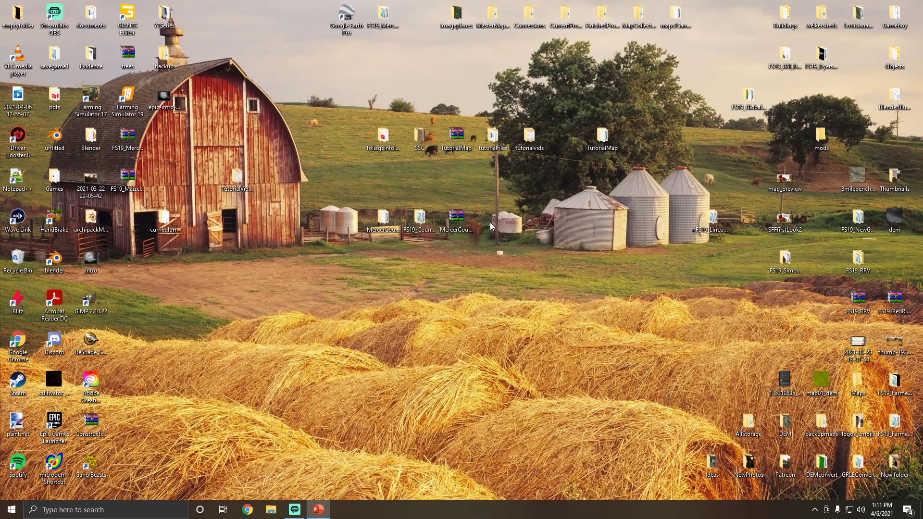
Step: Open TutorialMap's maps folder from the desktop and view the fruitType entries of maps_fruitTypes.xml in Notepad
double_click(602, 140)
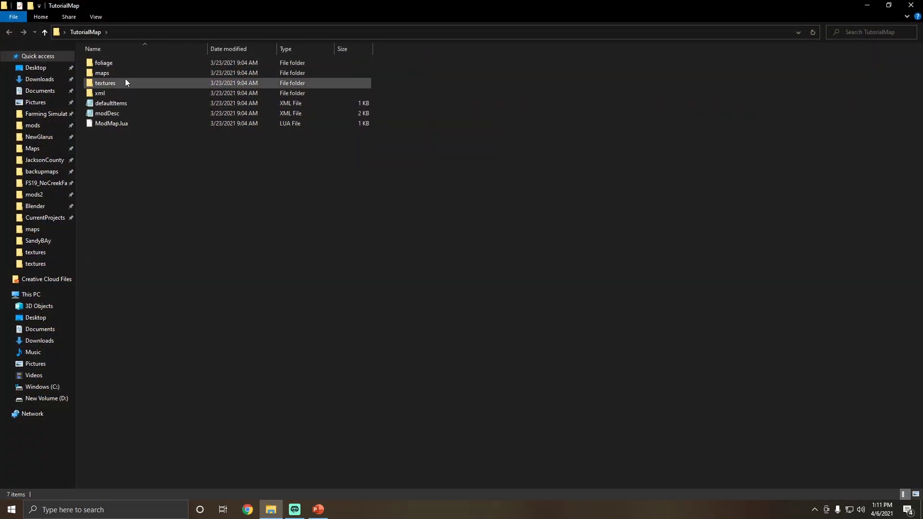
double_click(125, 74)
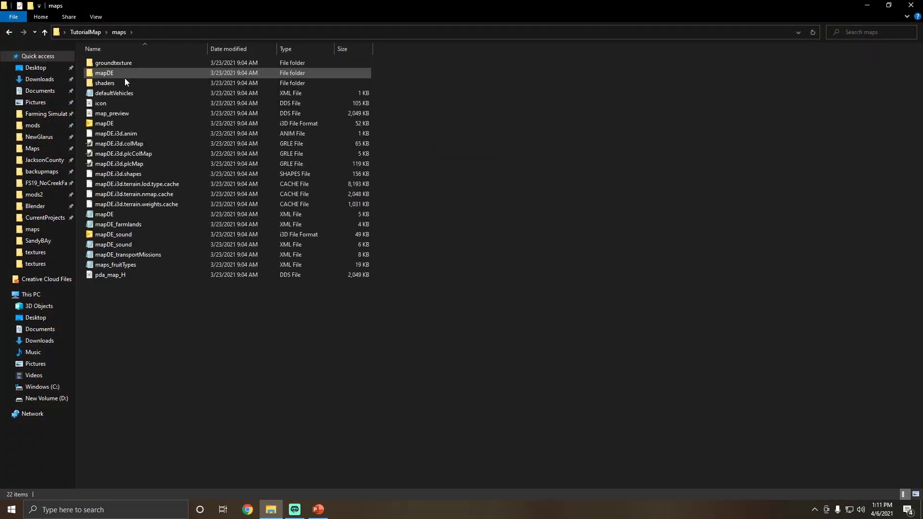
double_click(140, 265)
scroll(509, 193, "down", 6)
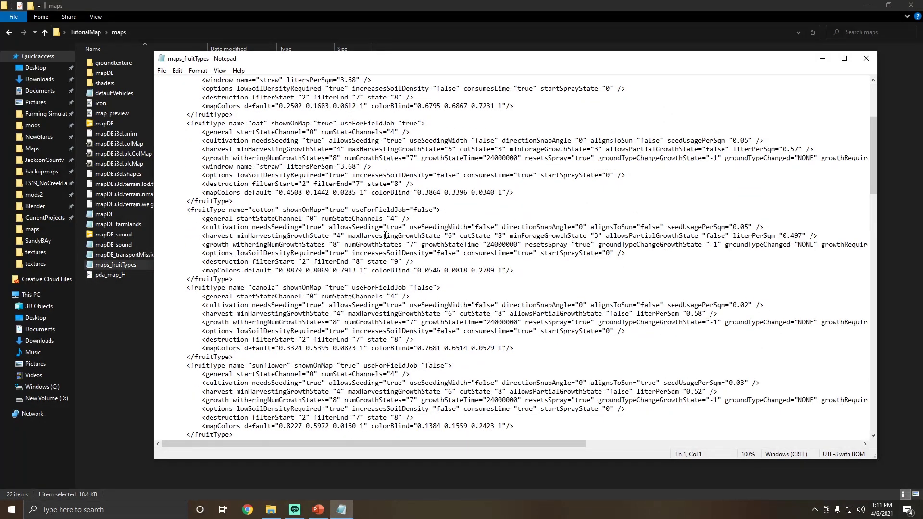
left_click(866, 59)
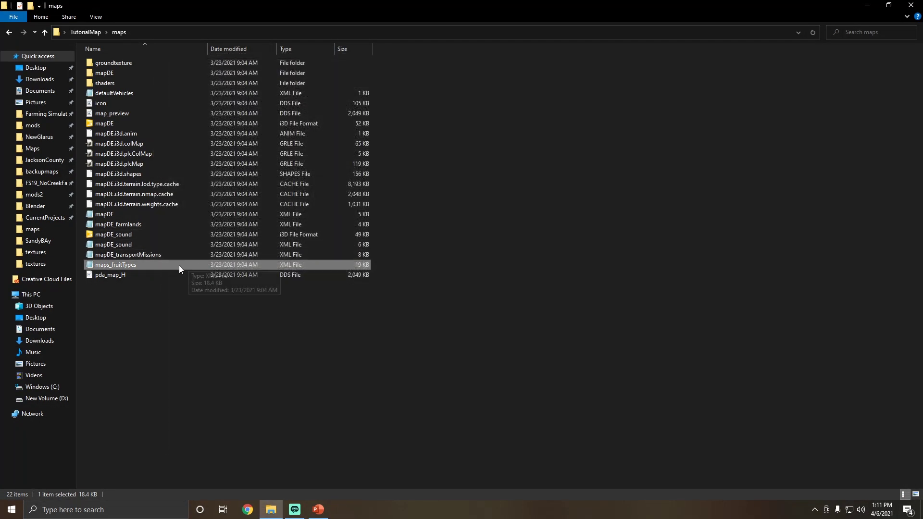
double_click(142, 267)
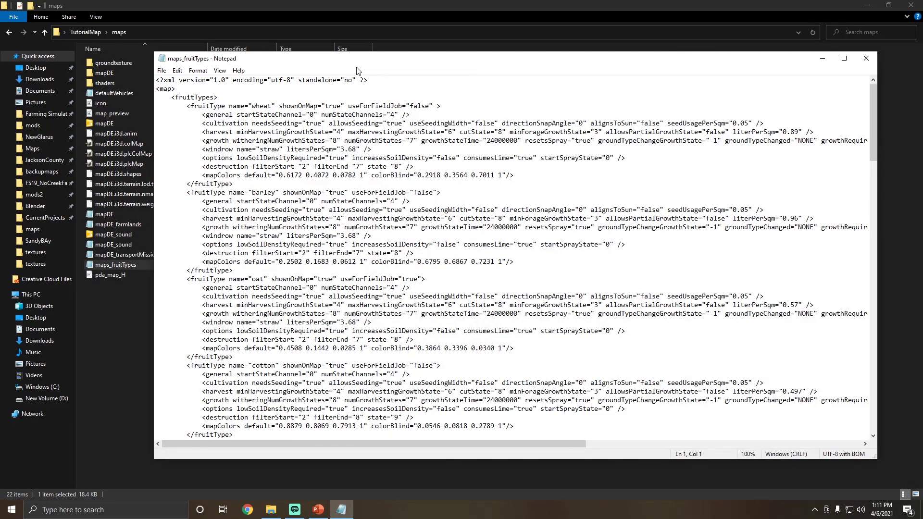
Step: Point out the shownOnMap and useForFieldJob attributes of the wheat and oat entries in maps_fruitTypes.xml
left_click(314, 106)
left_click(337, 106)
left_click(330, 108)
left_click(348, 132)
left_click(364, 184)
left_click(377, 279)
left_click_drag(431, 278, 353, 278)
Step: Highlight the field-job attributes of the soybean and maize fruitType entries, and close maps_fruitTypes.xml
scroll(380, 288, "down", 2)
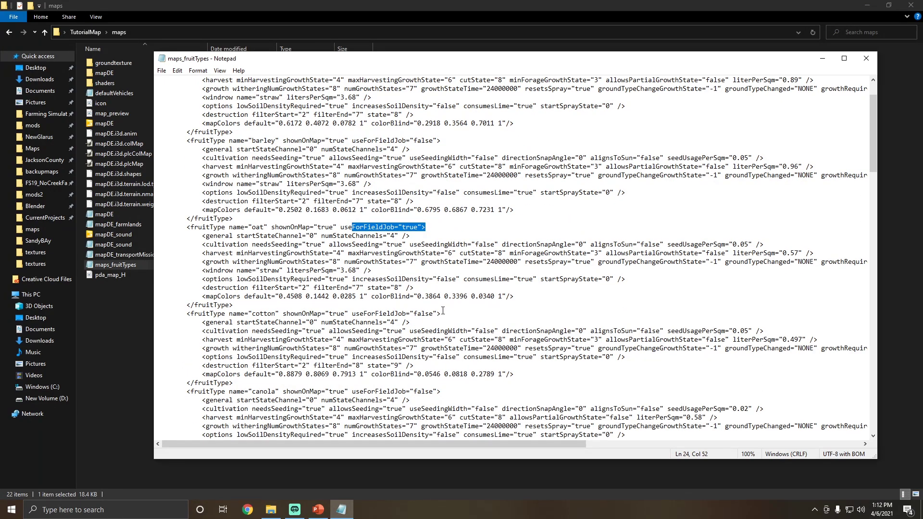
scroll(380, 287, "down", 8)
scroll(438, 315, "down", 2)
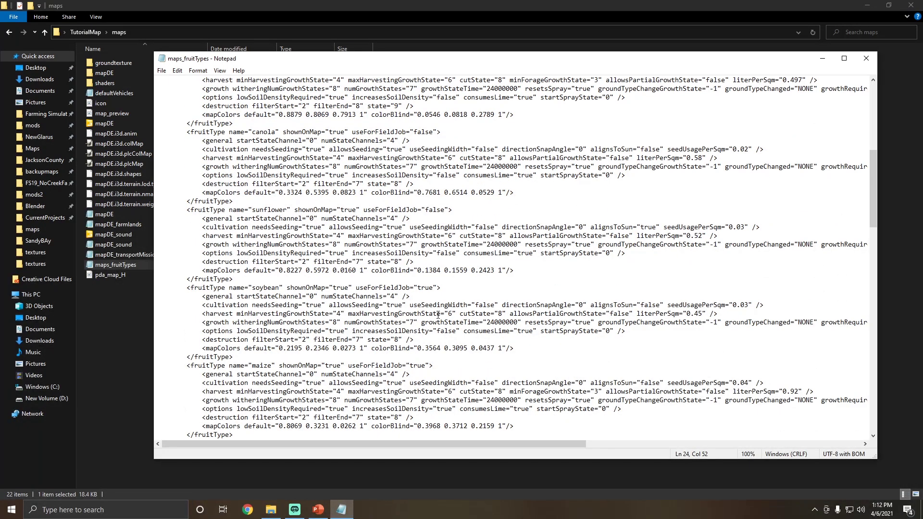
left_click_drag(441, 287, 230, 287)
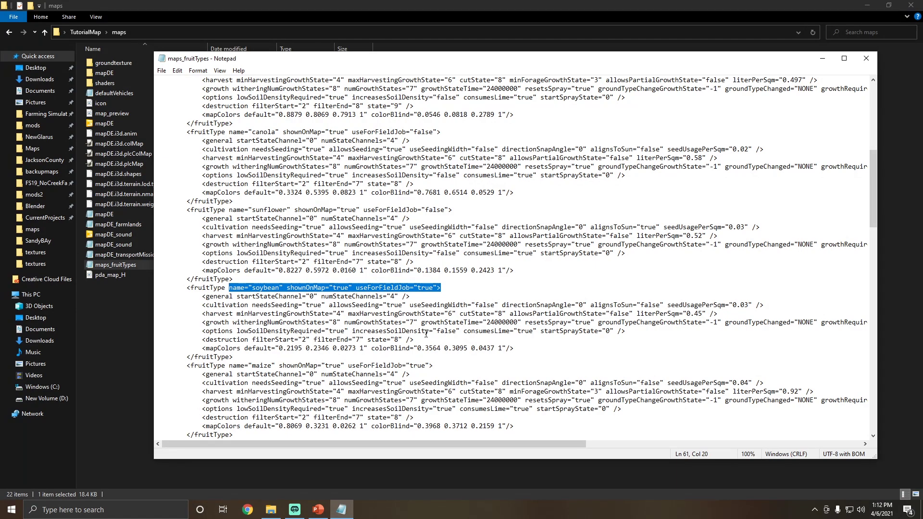
left_click_drag(428, 365, 336, 366)
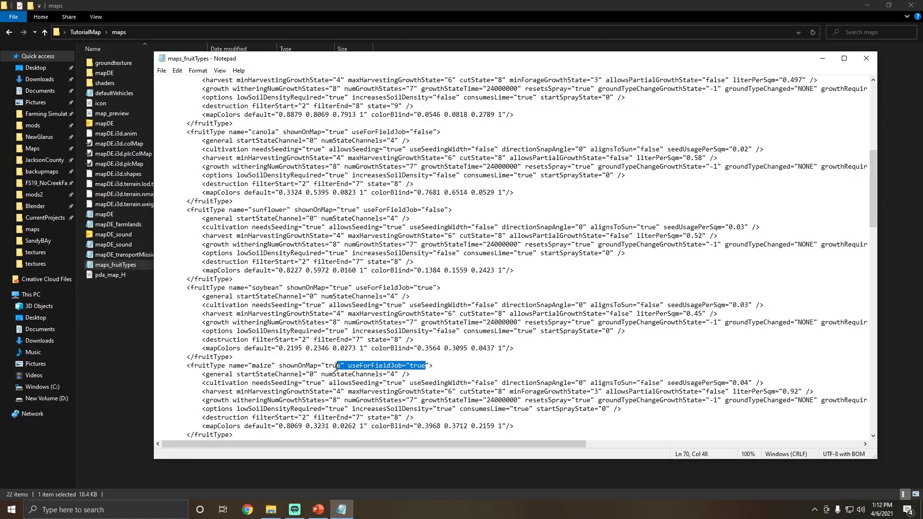
left_click(479, 339)
scroll(483, 286, "up", 12)
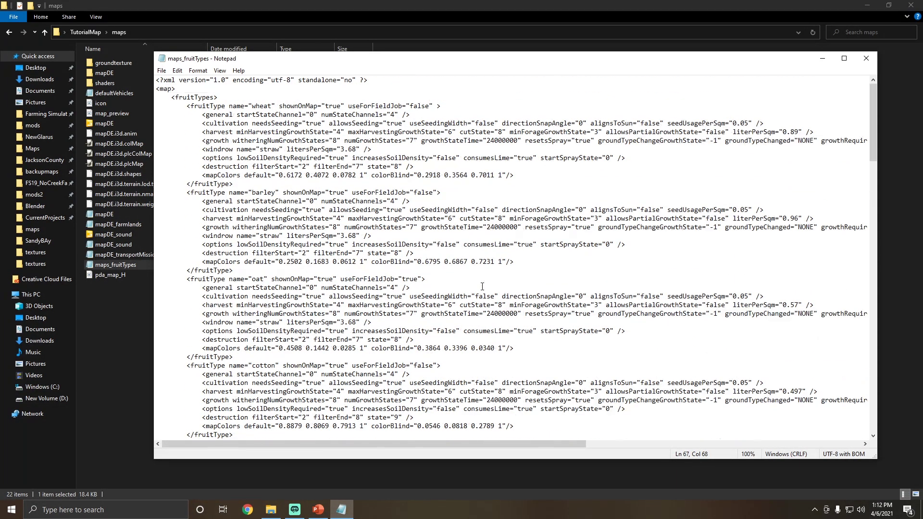
left_click(864, 63)
Step: Point out the pda_map_H DDS file in TutorialMap's maps folder
left_click(369, 364)
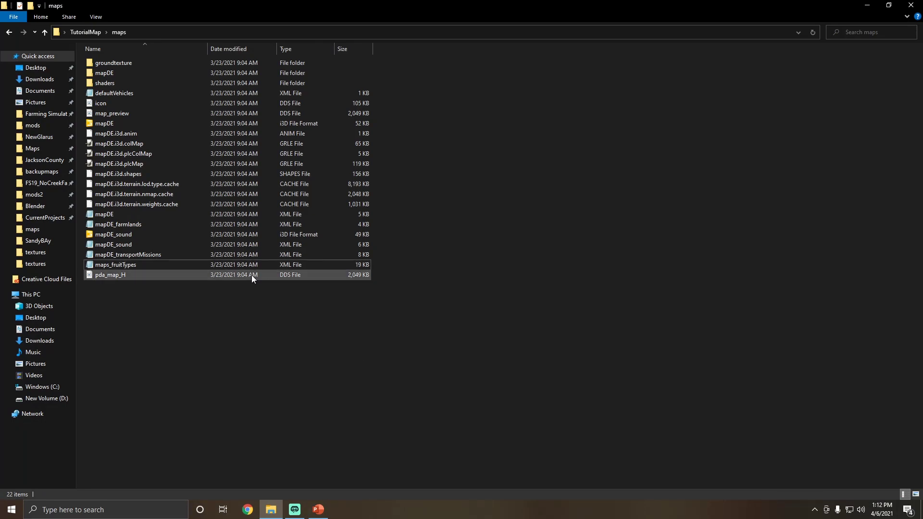
left_click(119, 276)
left_click(132, 289)
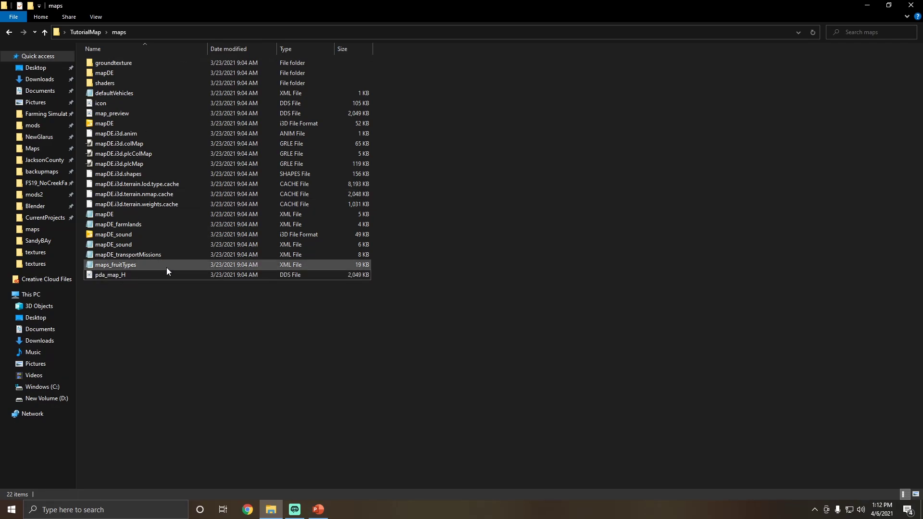
Step: Go up to the TutorialMap folder and open modDesc.xml in Notepad++ instead of Notepad
left_click(86, 32)
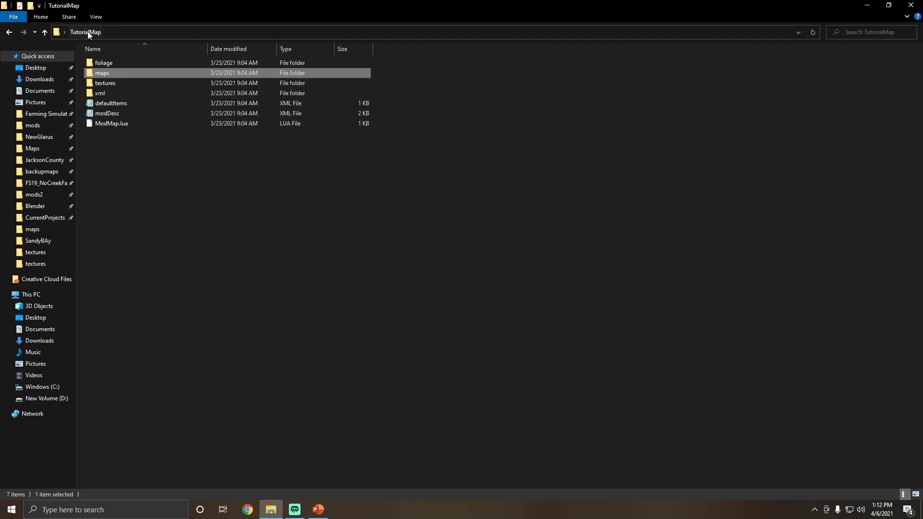
left_click(109, 94)
double_click(111, 114)
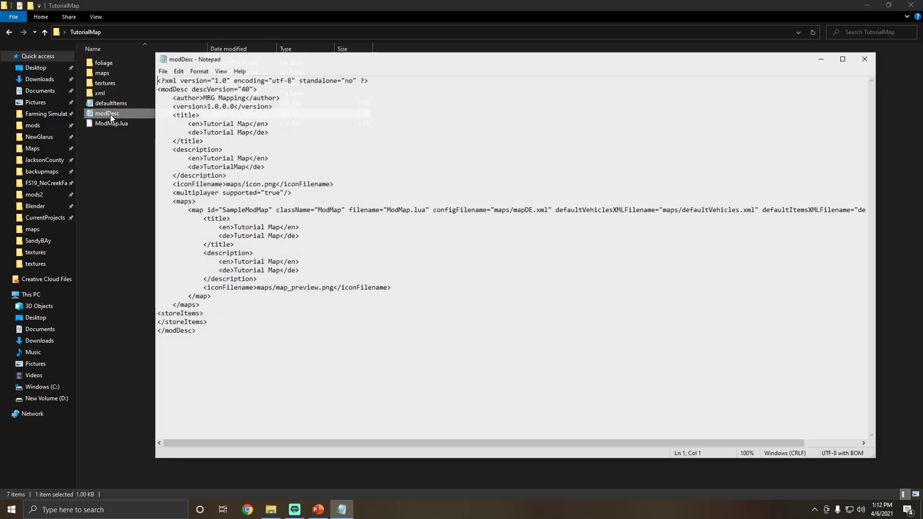
left_click(866, 58)
right_click(130, 117)
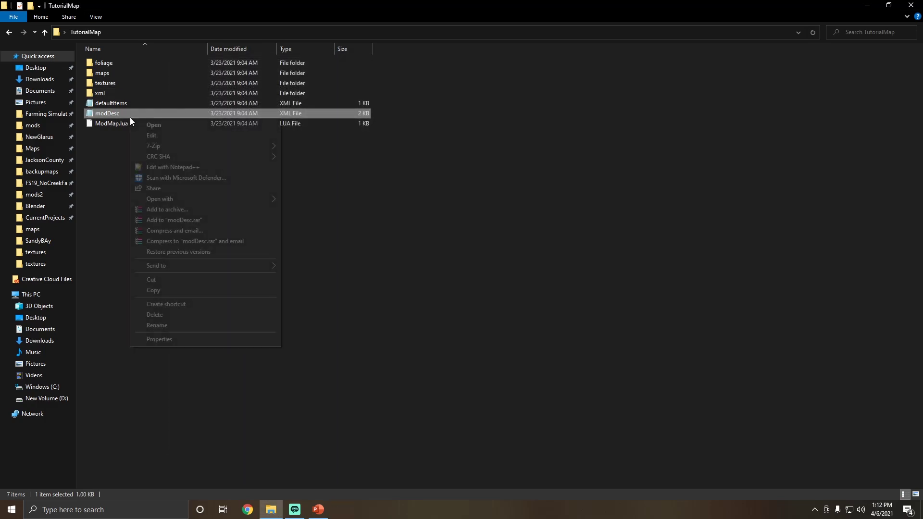
left_click(163, 166)
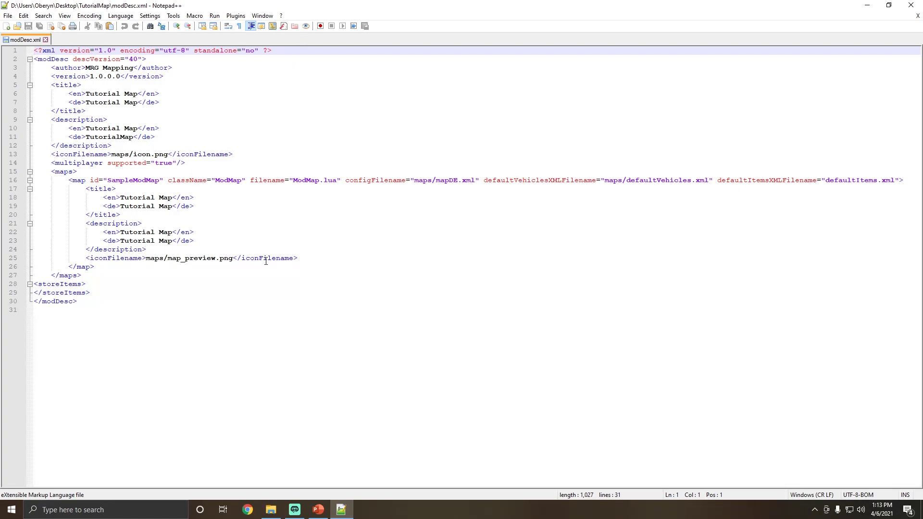
Step: Point out modDesc.xml's map_preview icon path, title, description, defaultVehicles, defaultItems and ModMap.lua references, and minimize the editor
left_click(216, 258)
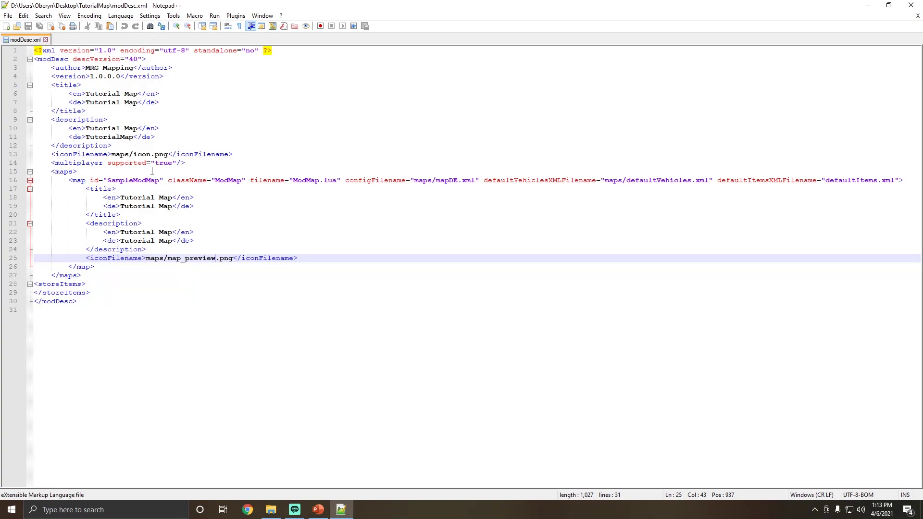
left_click(125, 94)
left_click(115, 128)
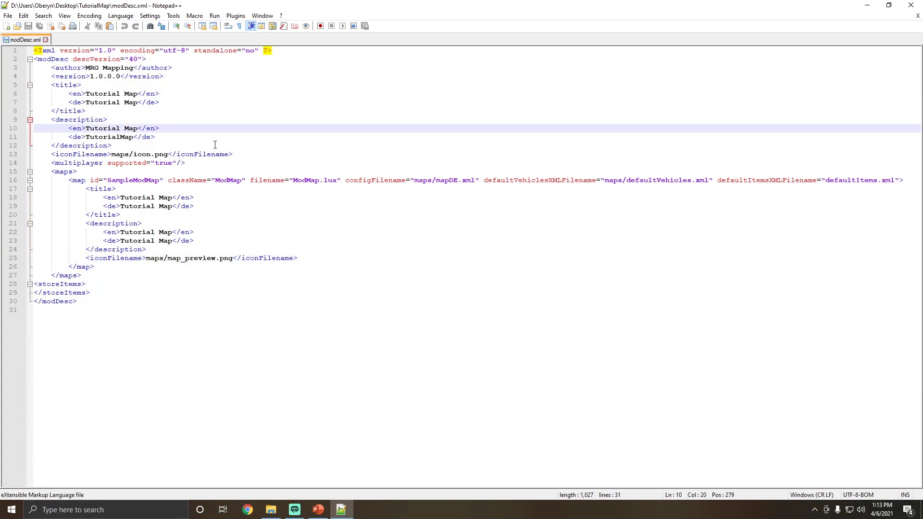
left_click(679, 181)
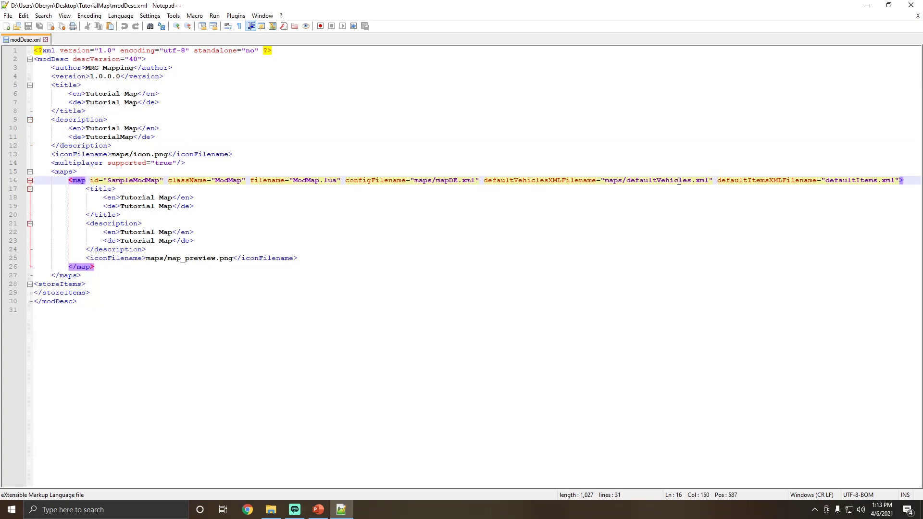
left_click(848, 181)
left_click(689, 181)
left_click(315, 181)
left_click(867, 5)
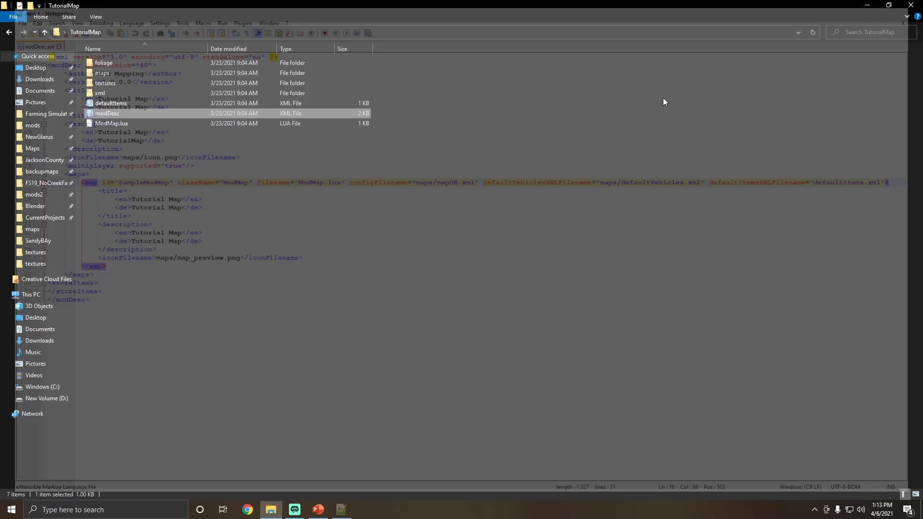
Step: Open mapDE.xml from TutorialMap's maps folder in Notepad++ and close the modDesc.xml file
double_click(114, 73)
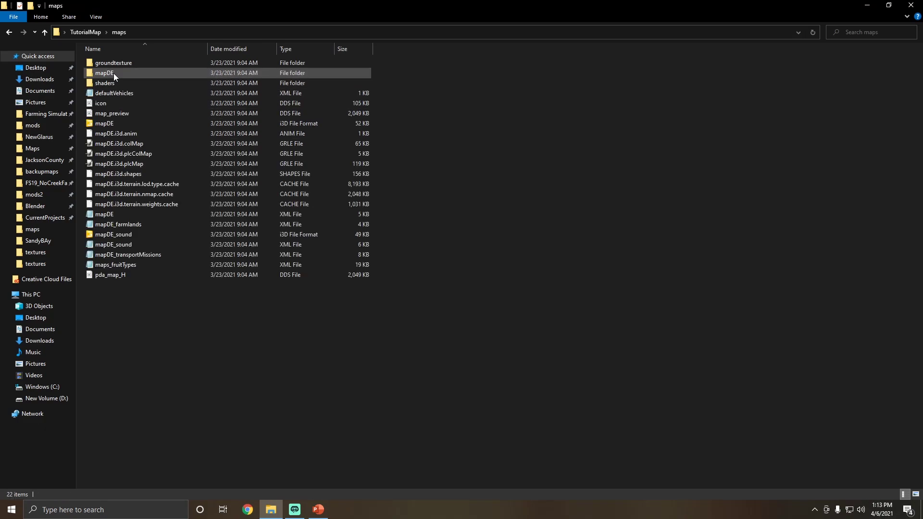
right_click(117, 215)
left_click(164, 265)
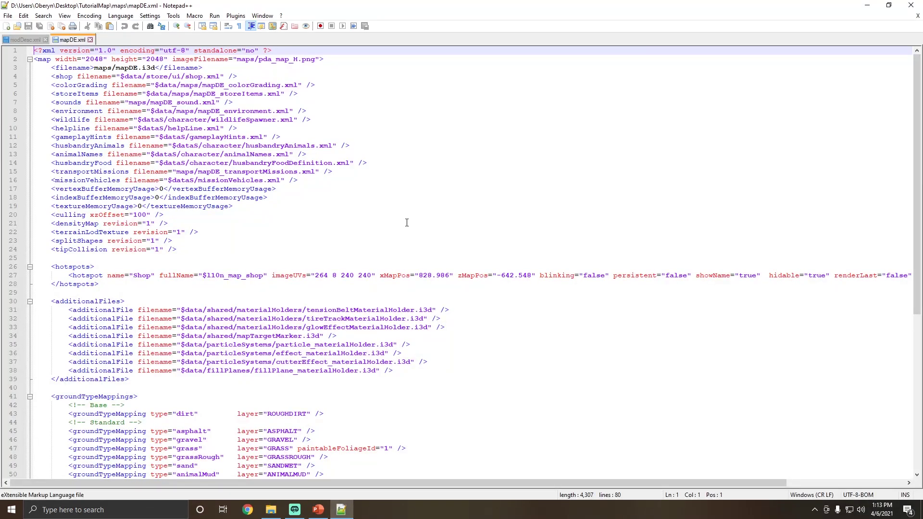
left_click(45, 39)
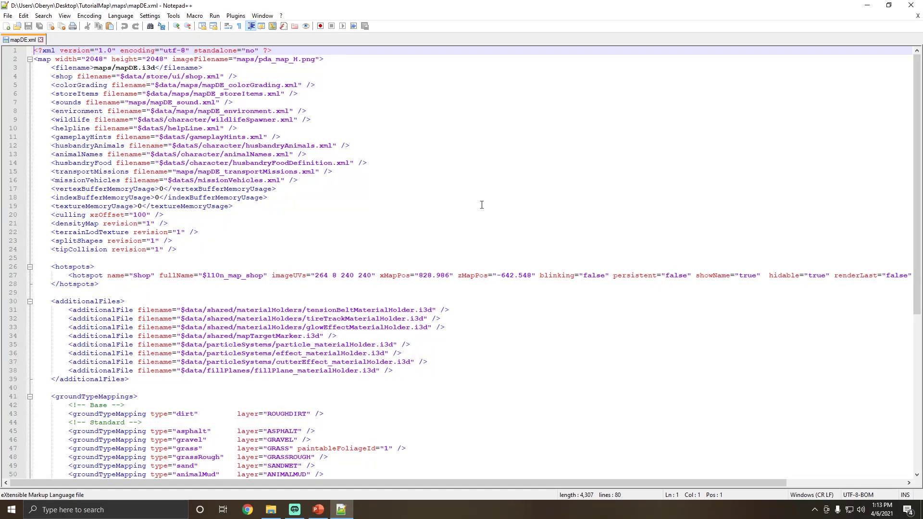
Step: Skim through mapDE.xml and highlight the file entries of its additionalFiles block
scroll(482, 205, "down", 9)
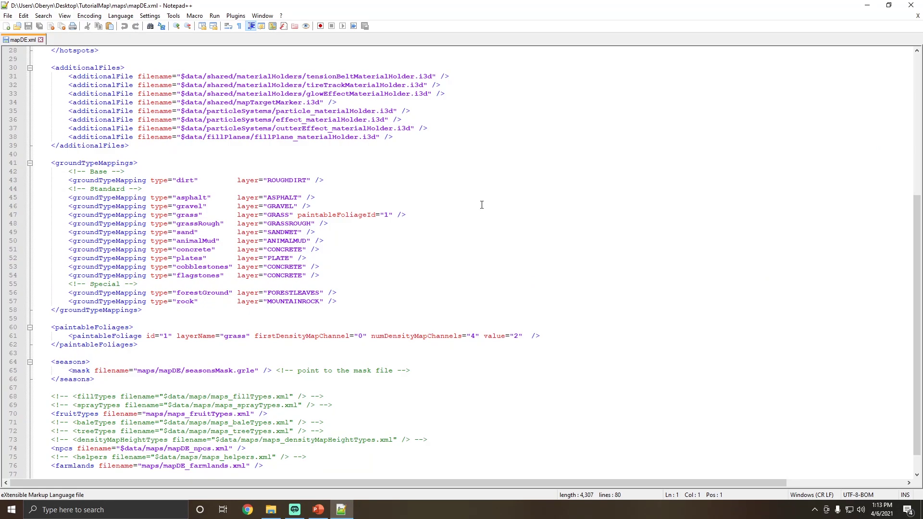
scroll(482, 205, "up", 9)
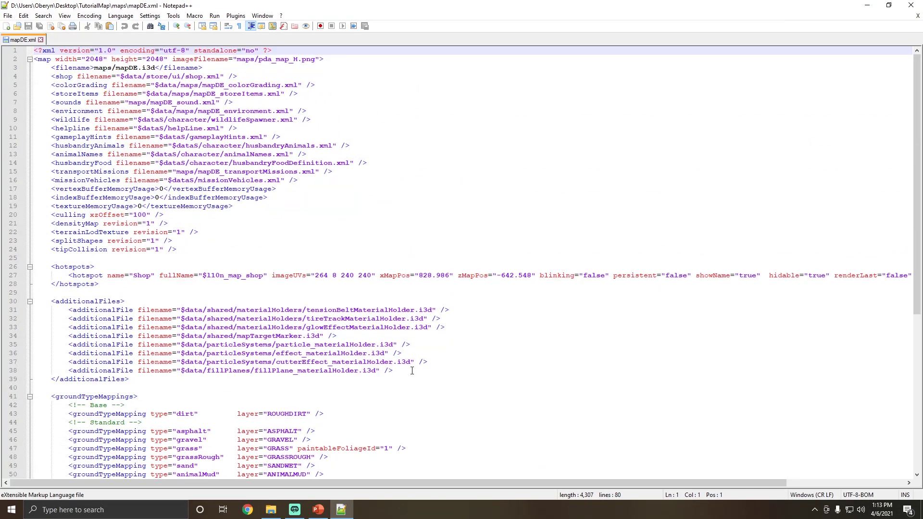
left_click_drag(417, 371, 44, 313)
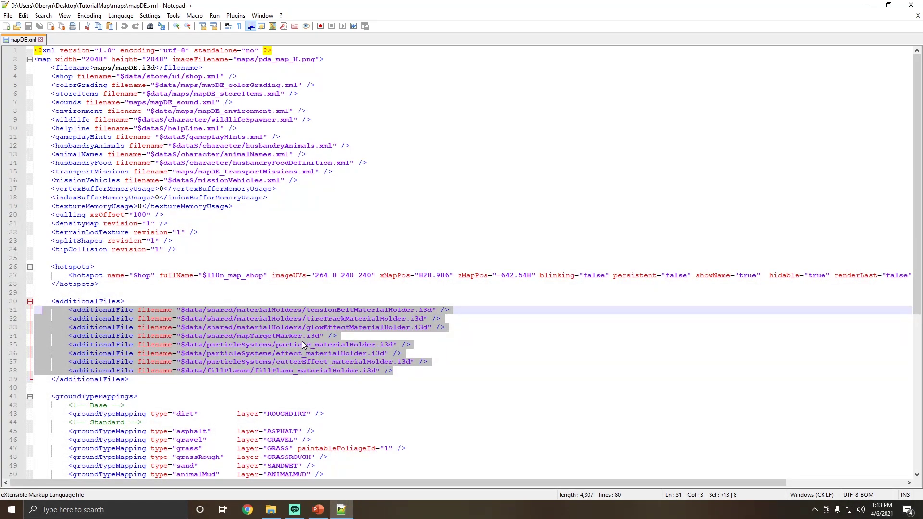
left_click(404, 334)
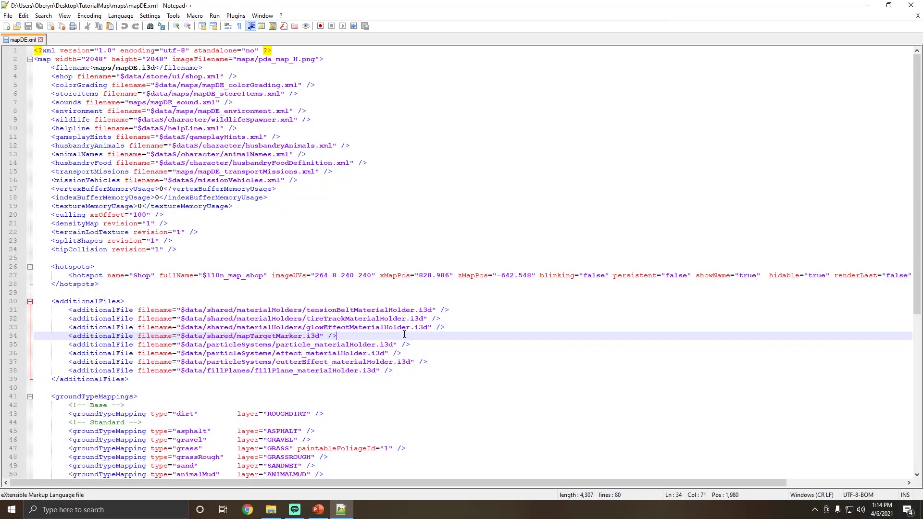
Step: Highlight the whole groundTypeMappings block in mapDE.xml
scroll(237, 335, "down", 4)
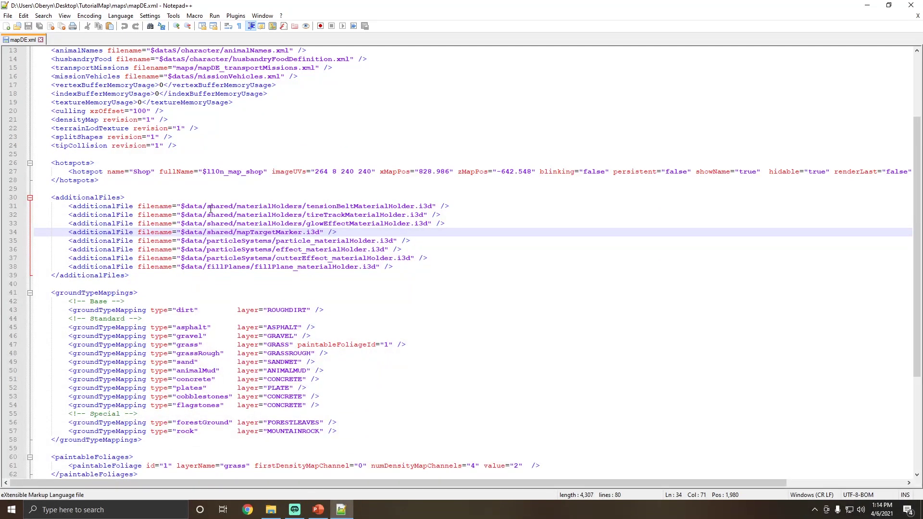
scroll(284, 256, "down", 4)
left_click(297, 301)
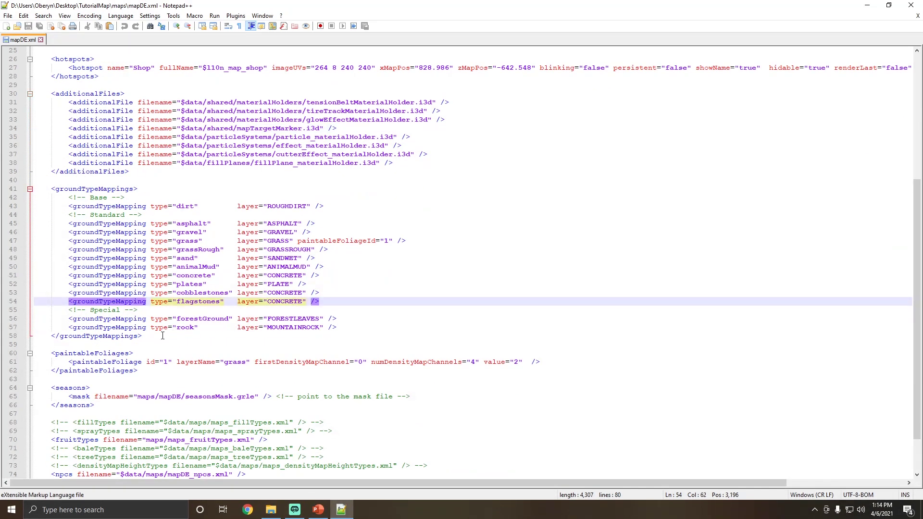
left_click_drag(162, 336, 35, 194)
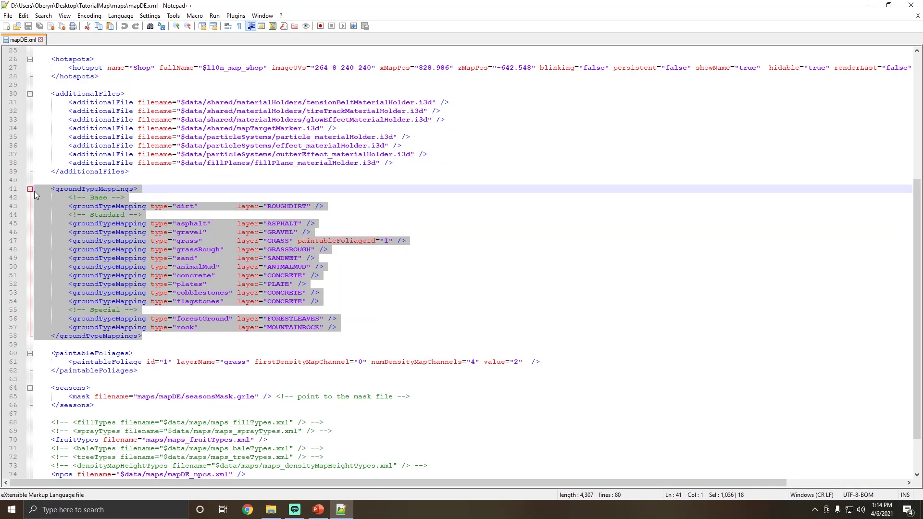
Step: Highlight the paintableFoliages block and the seasons mask block in mapDE.xml
scroll(503, 230, "down", 2)
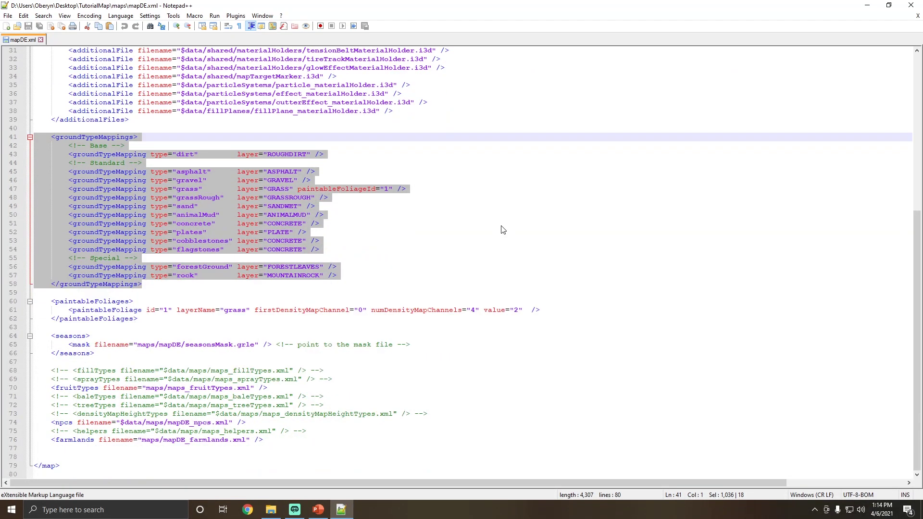
left_click_drag(145, 320, 34, 302)
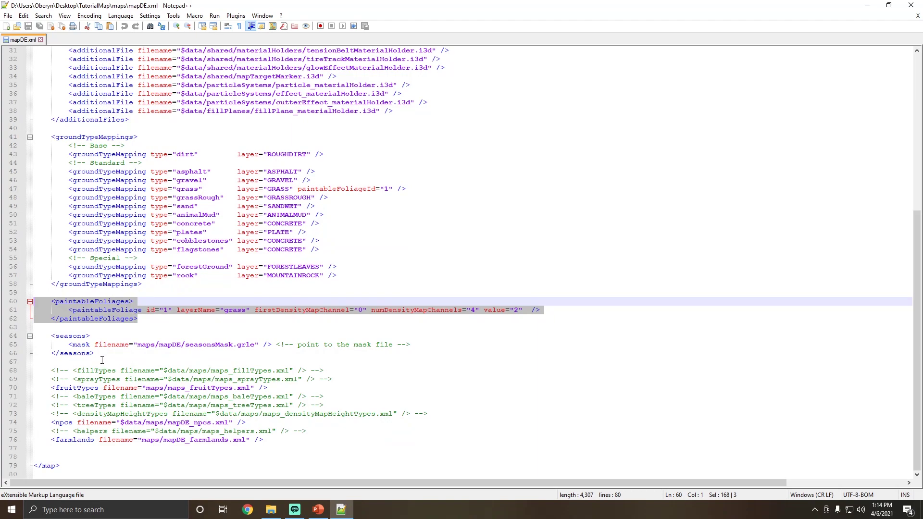
left_click_drag(101, 356, 37, 334)
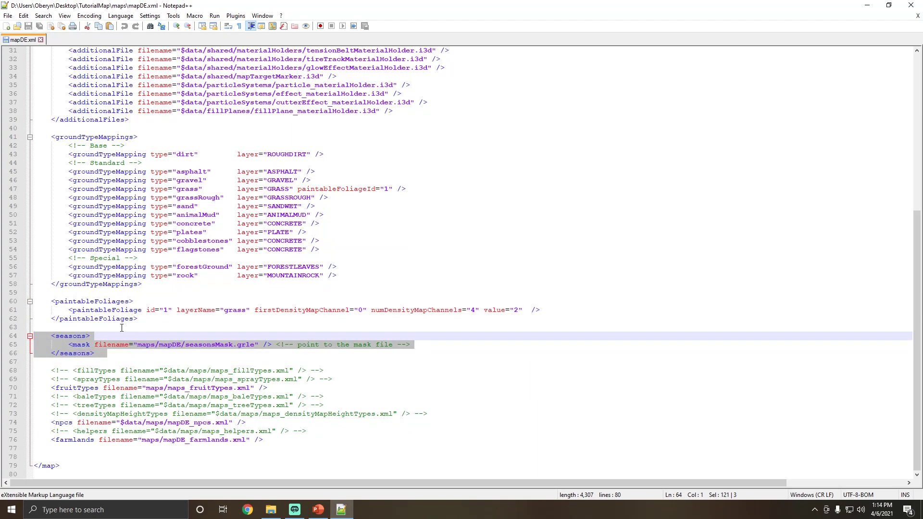
Step: Point out the shop line and highlight the husbandryAnimals file path in mapDE.xml, checking it against TutorialMap's maps folder
scroll(109, 362, "up", 10)
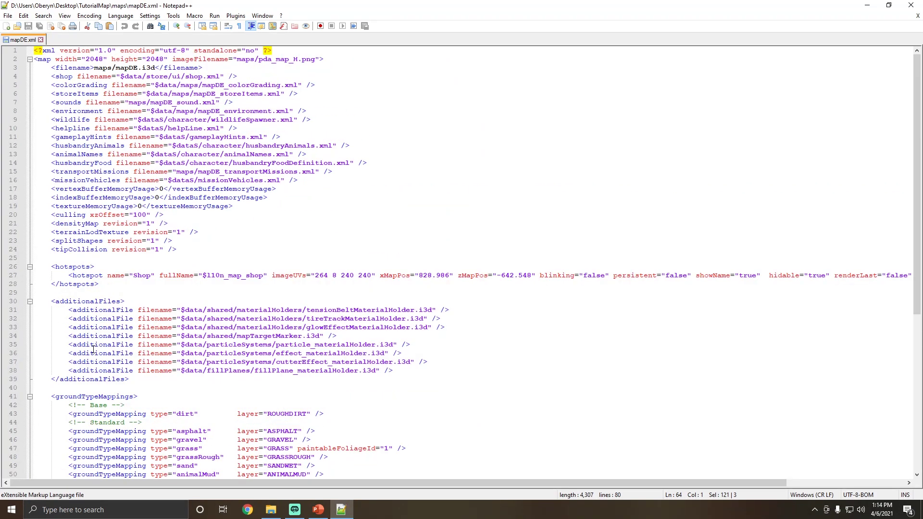
left_click(167, 76)
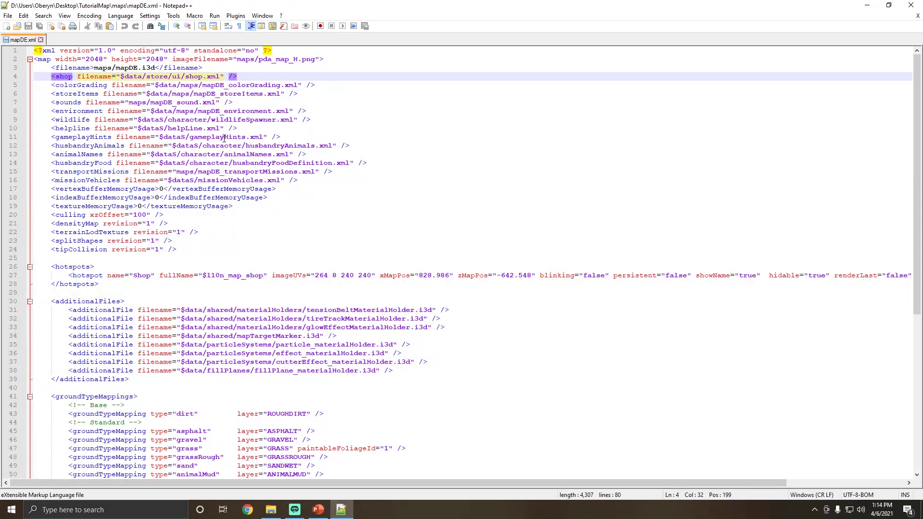
left_click(341, 145)
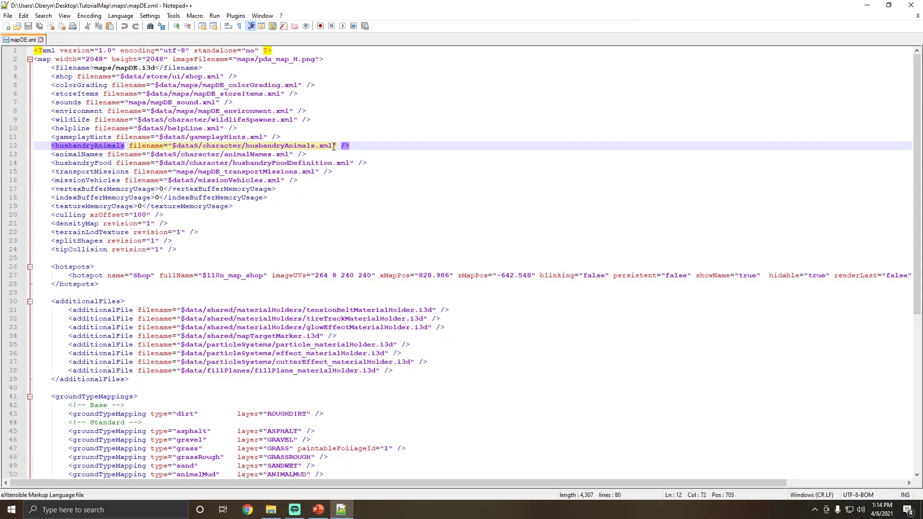
left_click_drag(334, 147, 183, 150)
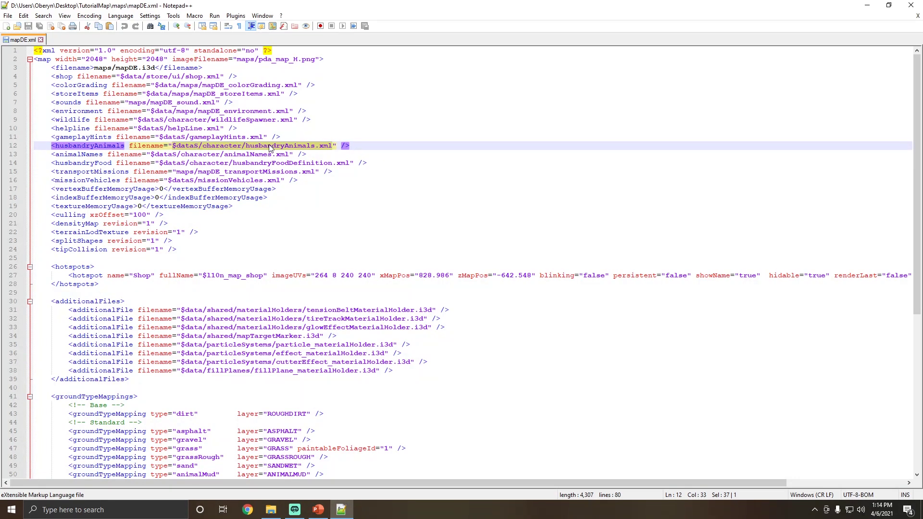
left_click(208, 147)
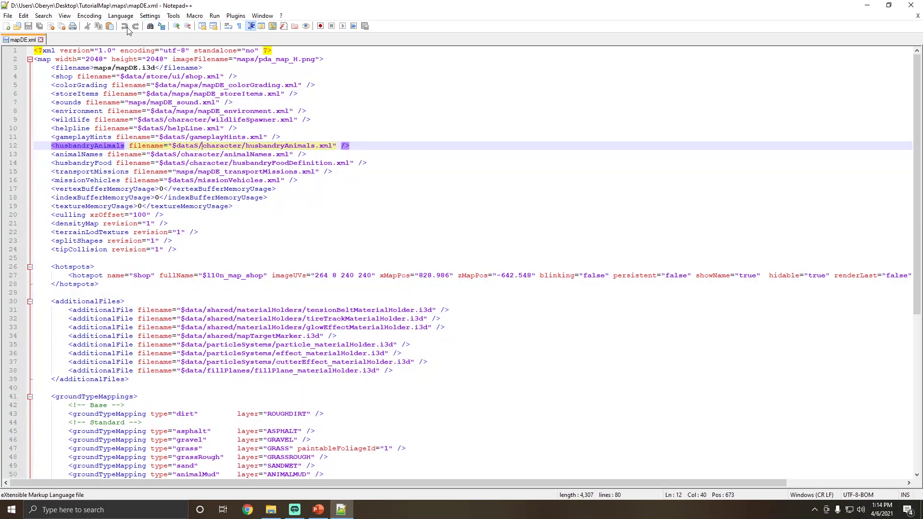
left_click(278, 514)
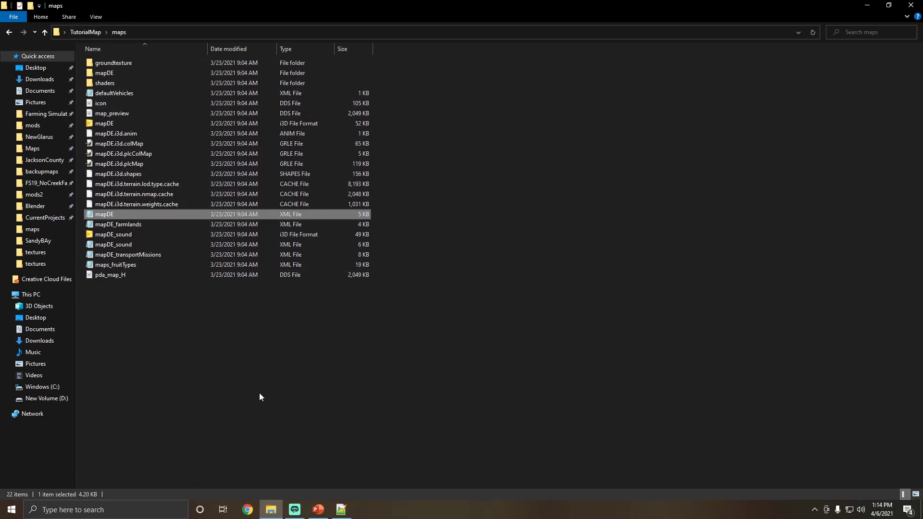
left_click(342, 510)
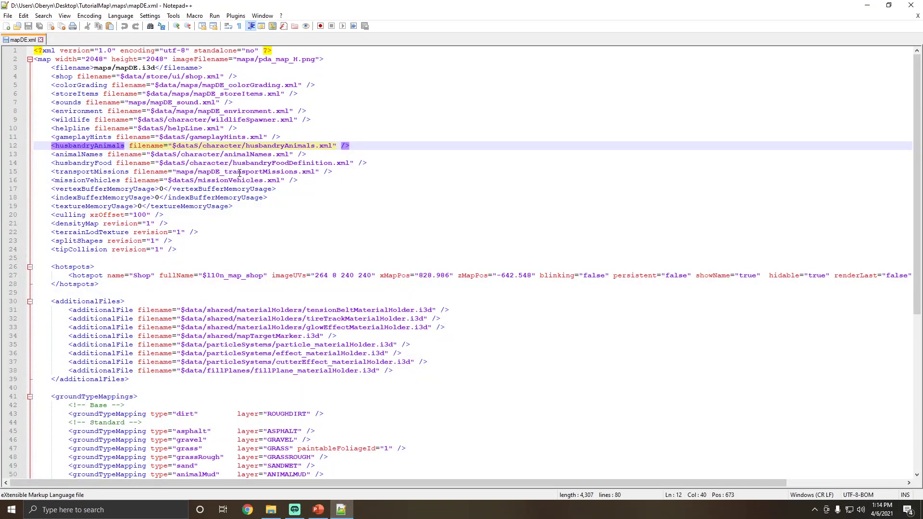
Step: Highlight the transportMissions file path in mapDE.xml and point out the colorGrading, storeItems, environment, helpline, gameplayHints and wildlife lines
left_click_drag(176, 172, 315, 173)
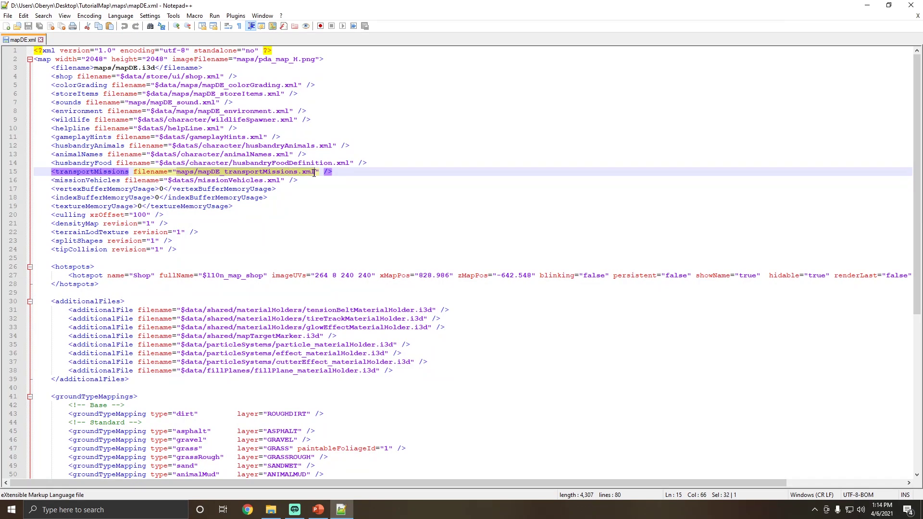
left_click(198, 171)
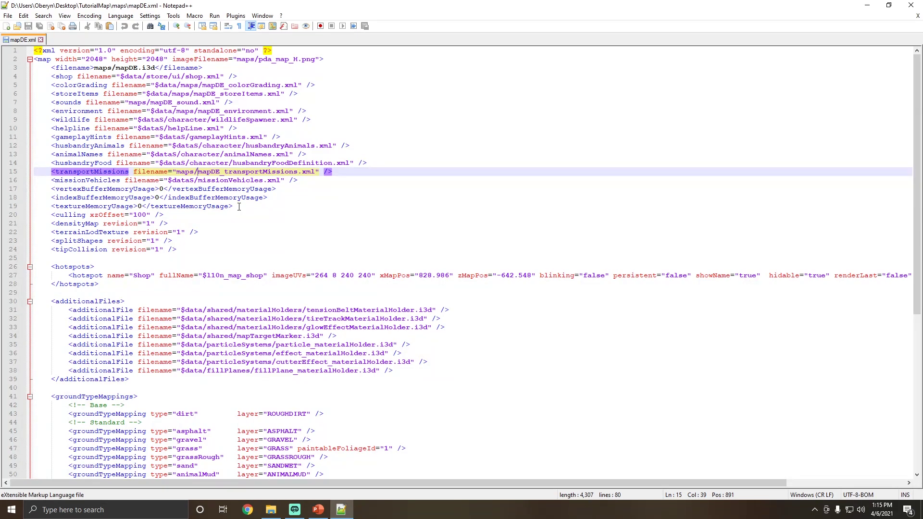
left_click(229, 85)
left_click(230, 94)
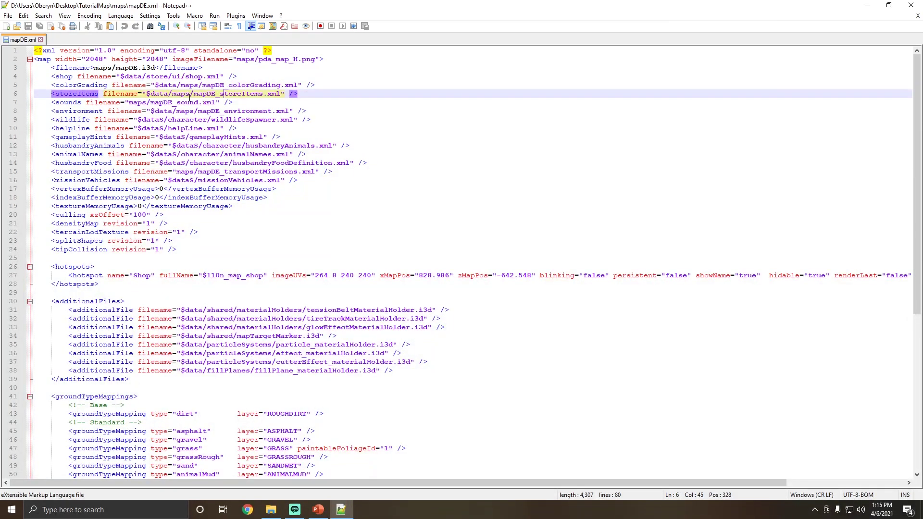
left_click(177, 111)
left_click(185, 128)
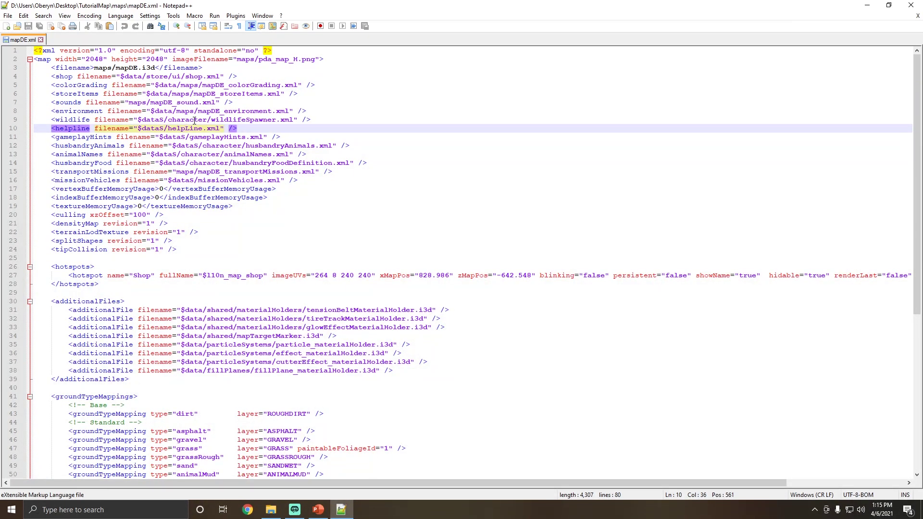
left_click(193, 120)
left_click(194, 138)
left_click(237, 120)
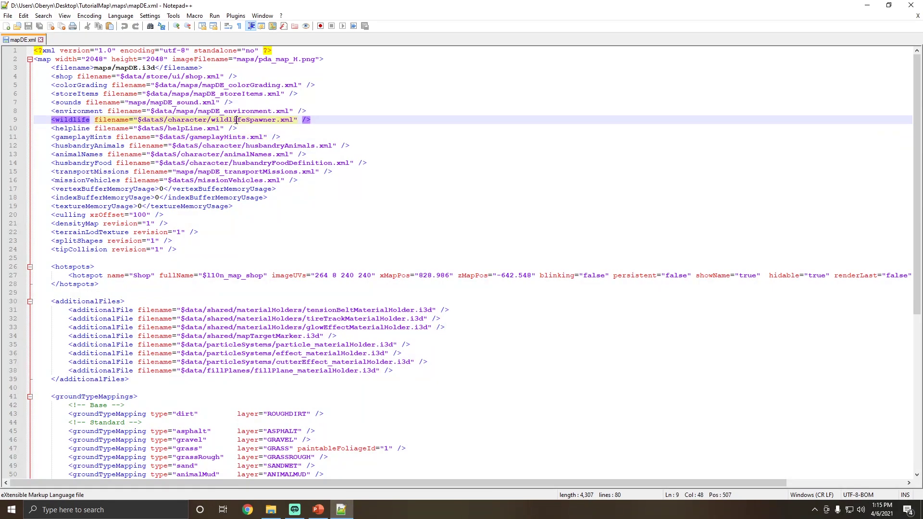
Step: Highlight the hotspots block in mapDE.xml and the xMapPos and zMapPos coordinates of its Shop hotspot
scroll(179, 224, "down", 3)
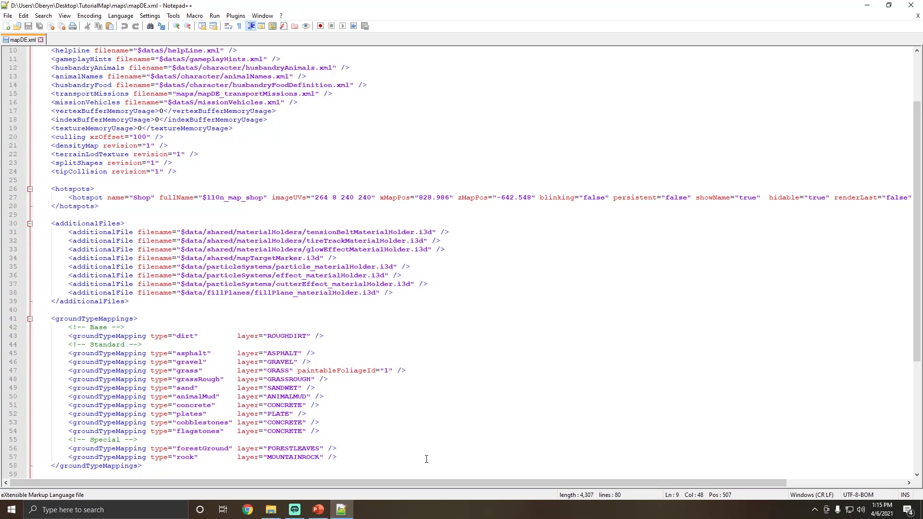
left_click_drag(106, 206, 52, 192)
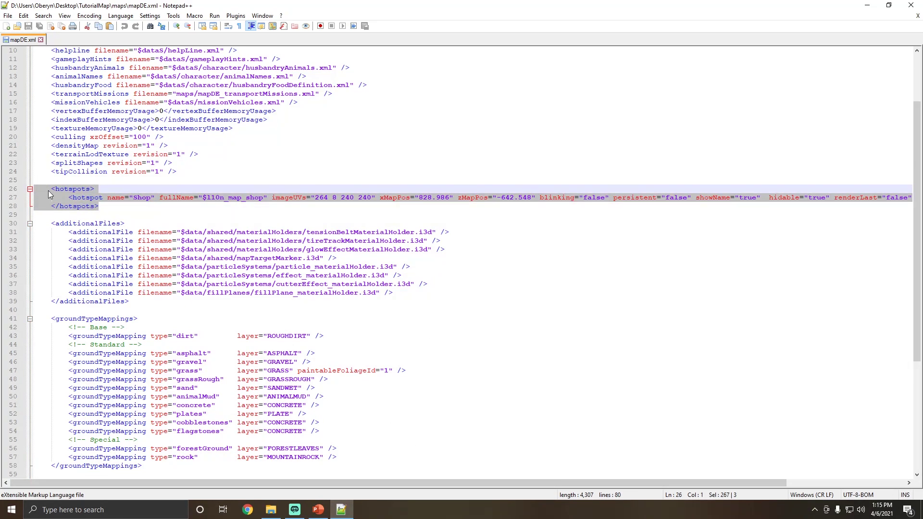
left_click(195, 199)
left_click(337, 197)
left_click_drag(466, 482, 562, 483)
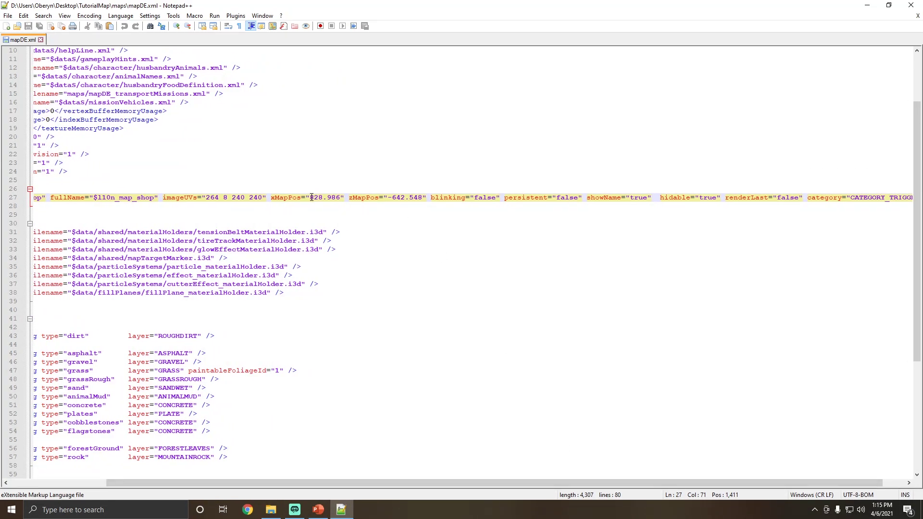
left_click_drag(309, 197, 425, 198)
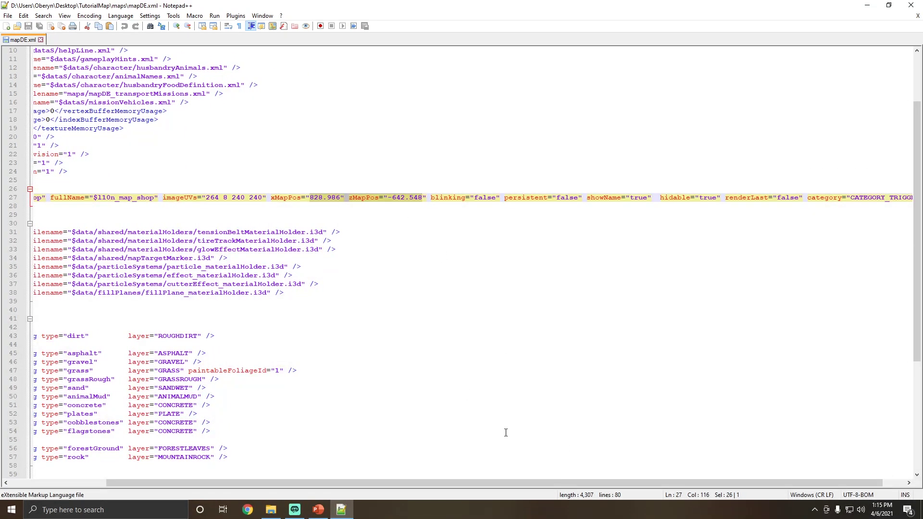
left_click_drag(503, 483, 407, 483)
Step: Highlight the block from fillTypes to farmlands near the end of mapDE.xml, singling out its fruitTypes line
scroll(301, 383, "down", 4)
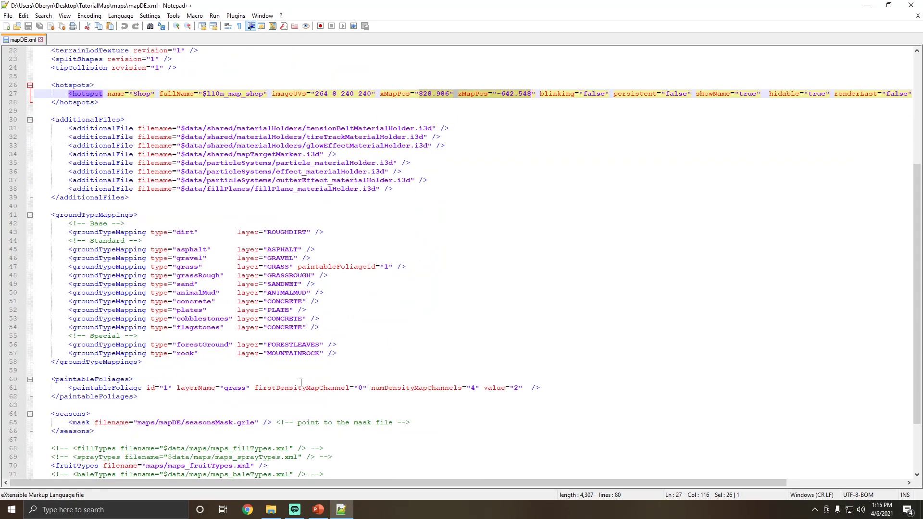
scroll(301, 383, "down", 3)
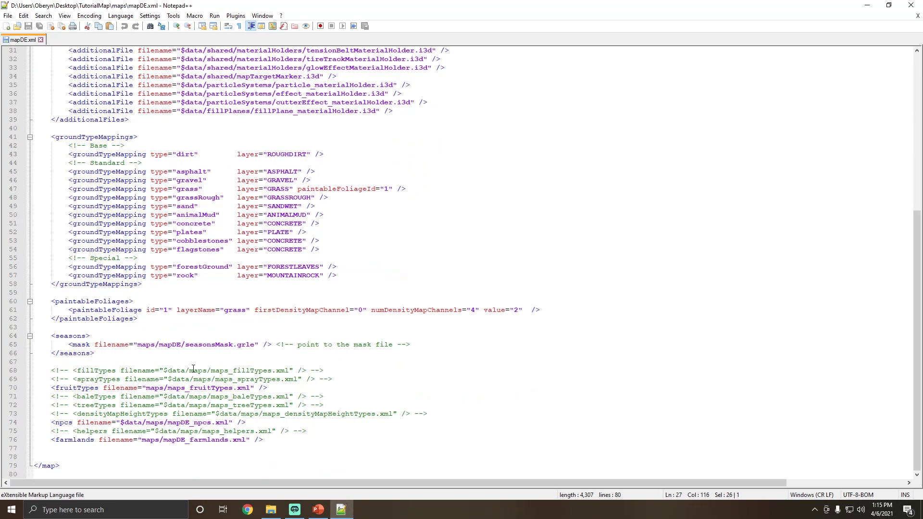
left_click(132, 371)
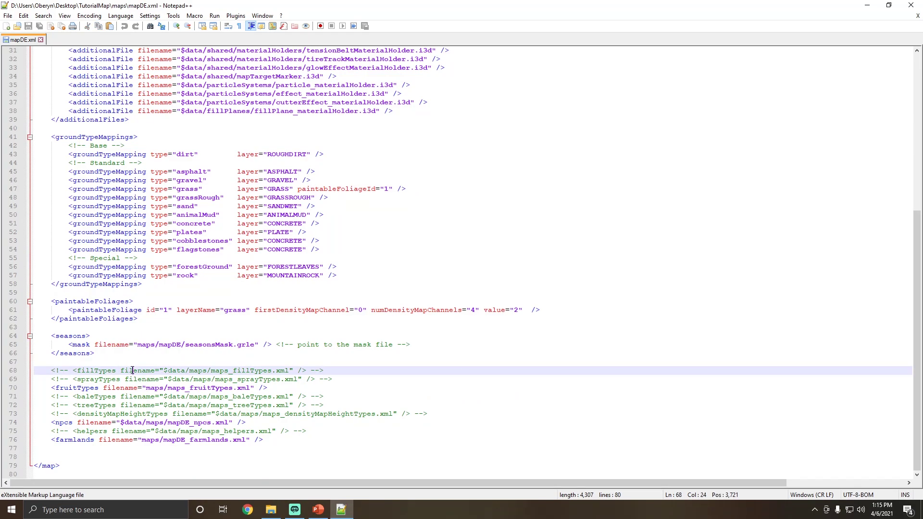
left_click_drag(264, 440, 25, 376)
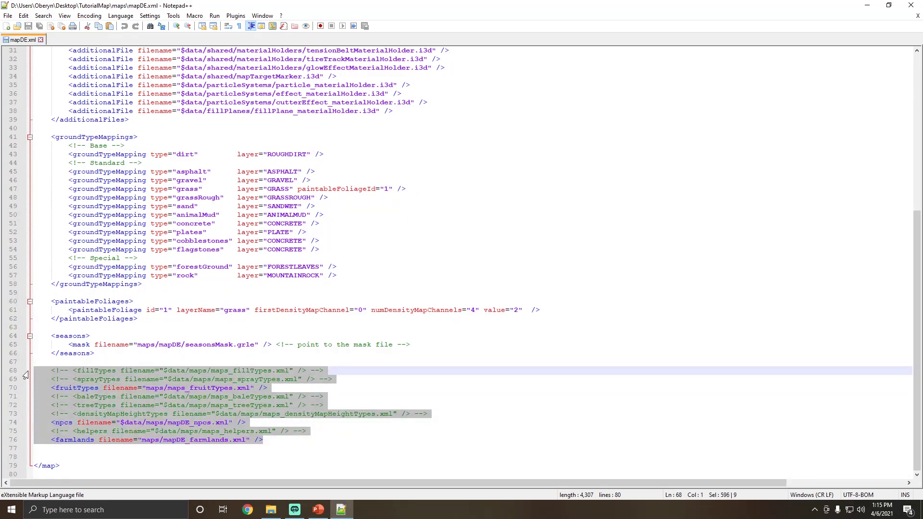
left_click(202, 389)
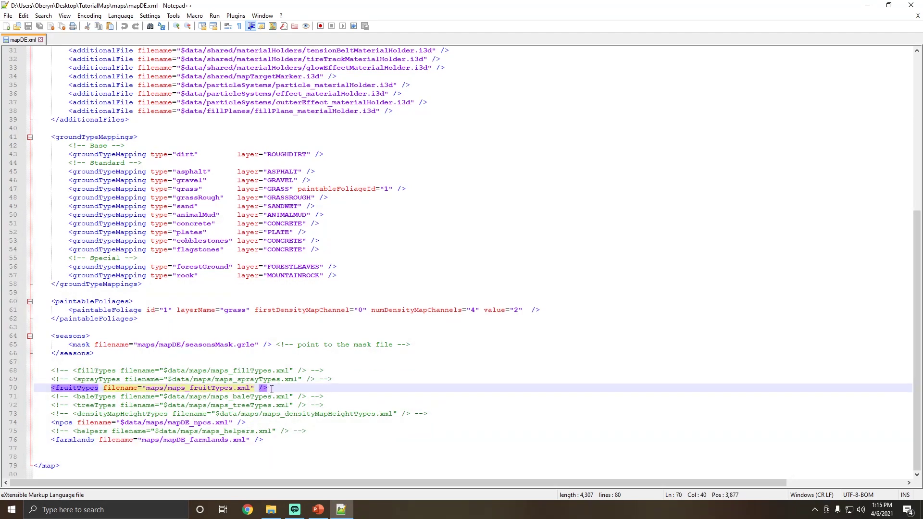
left_click_drag(272, 389, 34, 388)
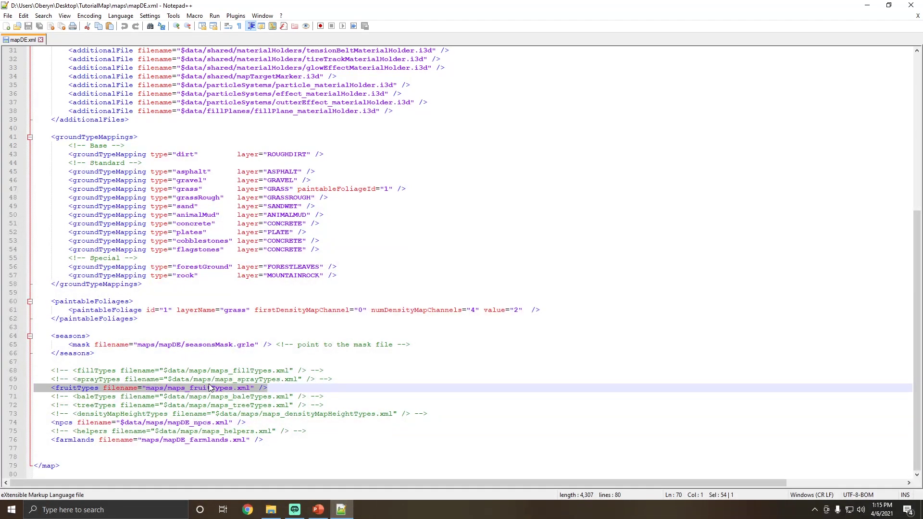
left_click(250, 396)
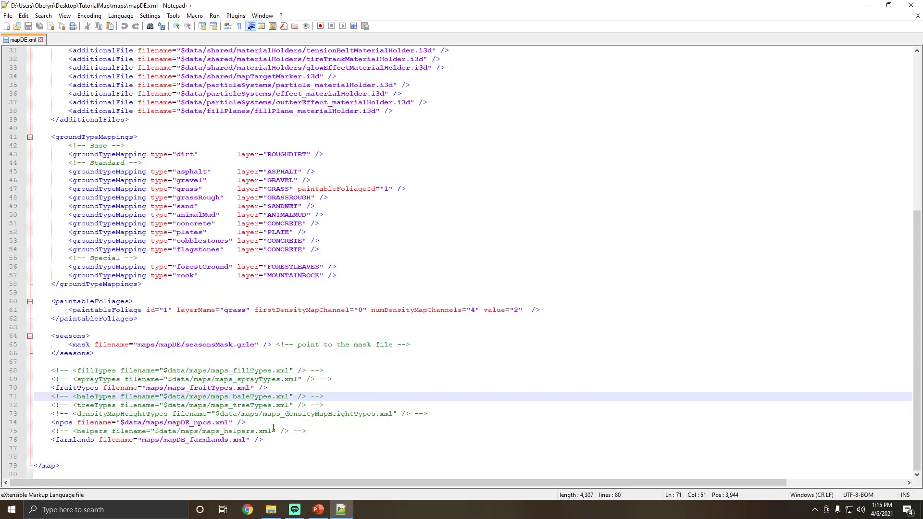
left_click_drag(267, 388, 42, 389)
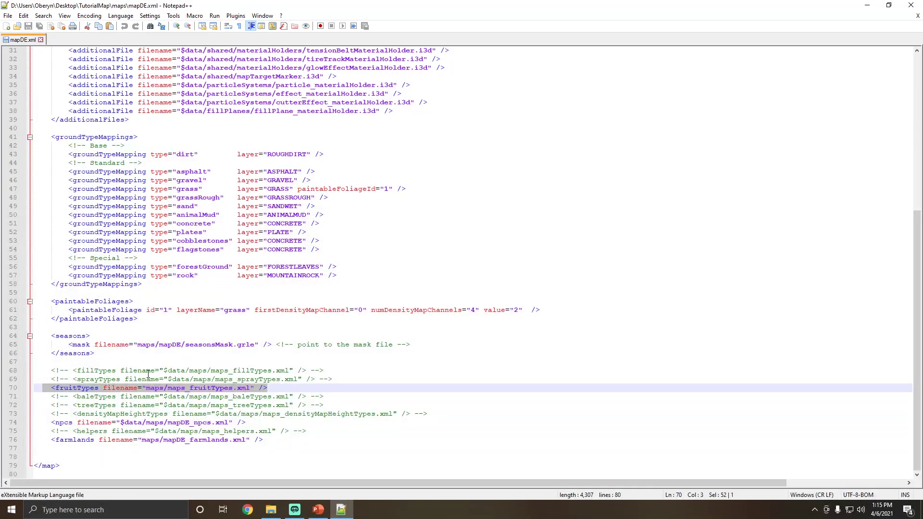
left_click(204, 432)
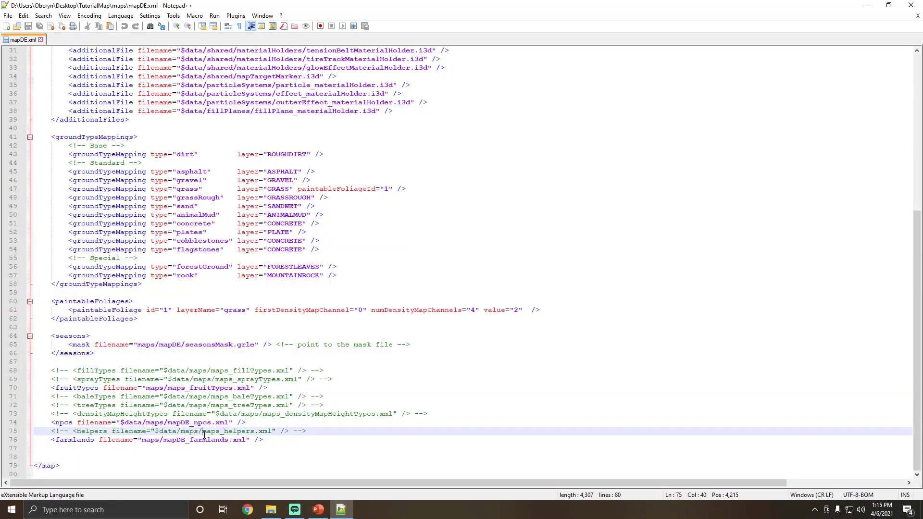
Step: Return to the start of mapDE.xml, close the file and exit Notepad++
scroll(142, 172, "up", 10)
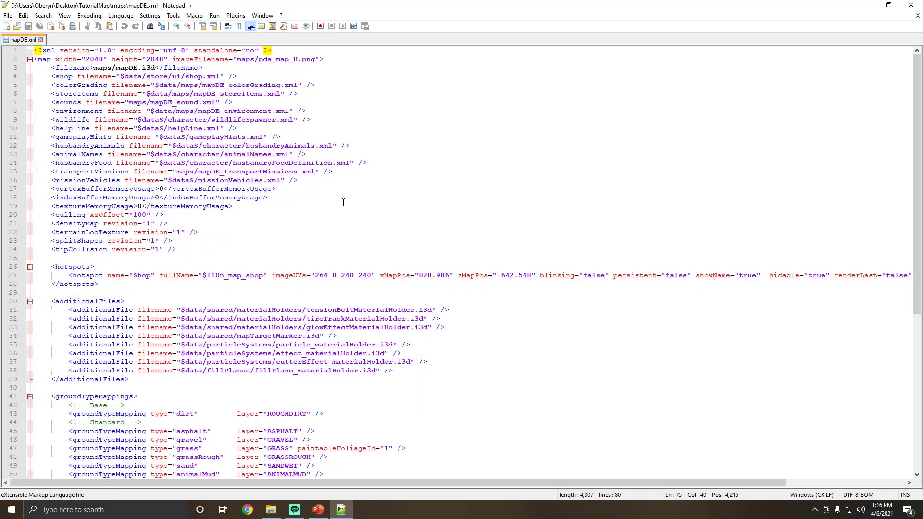
left_click(41, 40)
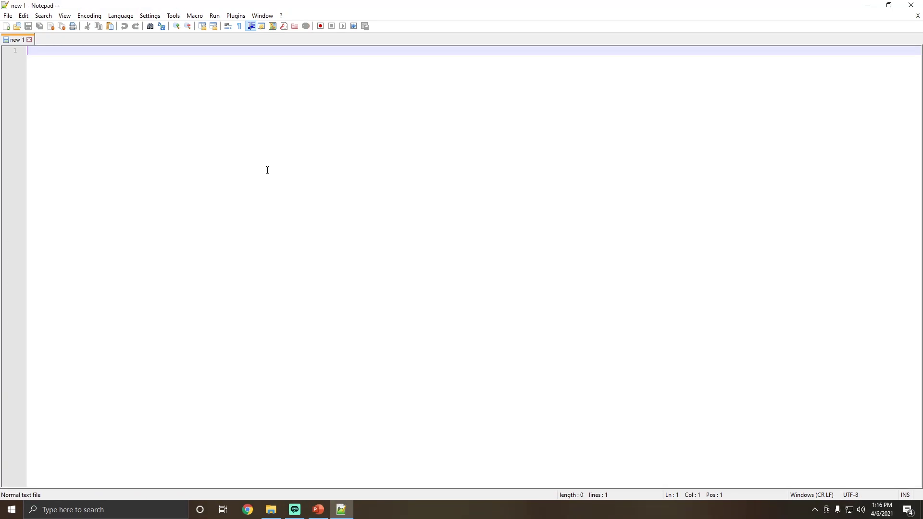
left_click(911, 5)
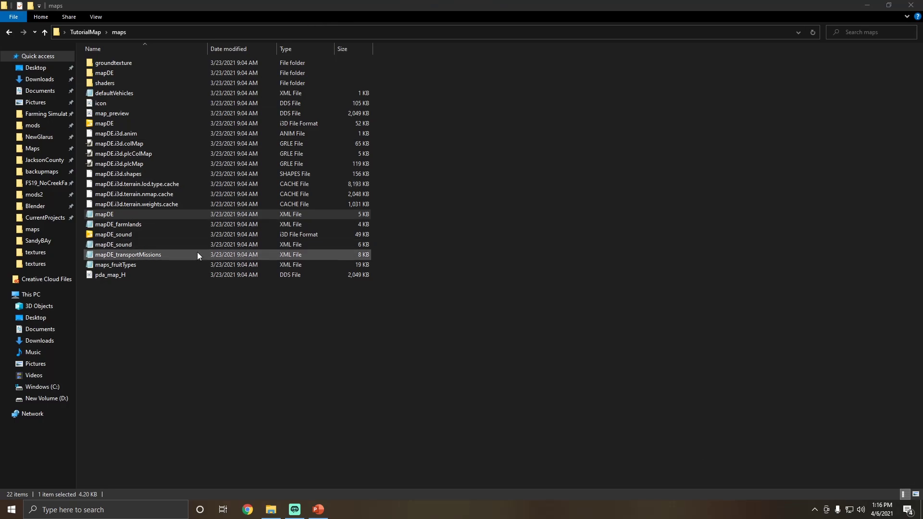
Step: Go up to the TutorialMap folder, reopen its maps folder and open mapDE.i3d in Notepad++
left_click(87, 32)
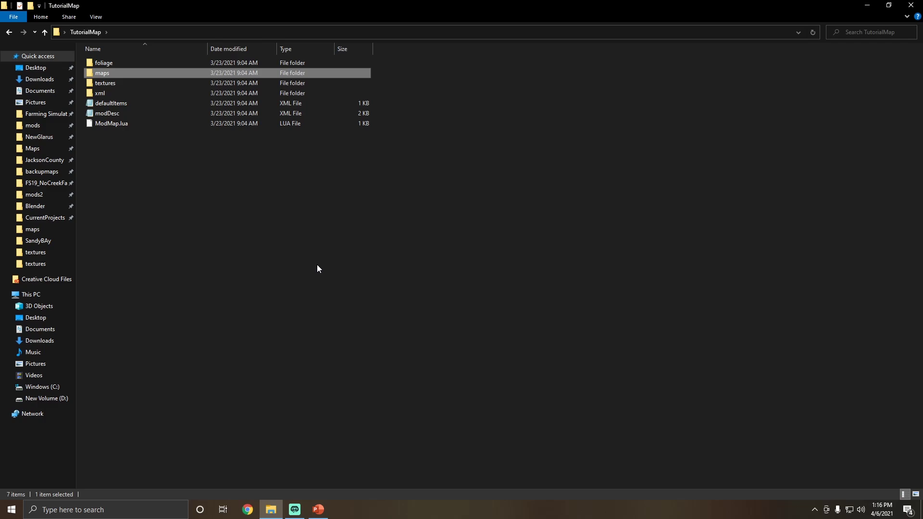
double_click(140, 73)
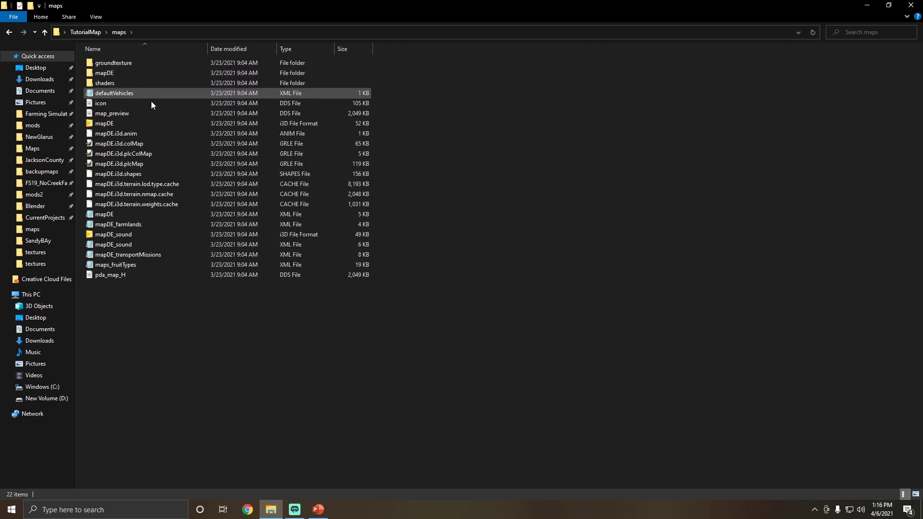
right_click(110, 124)
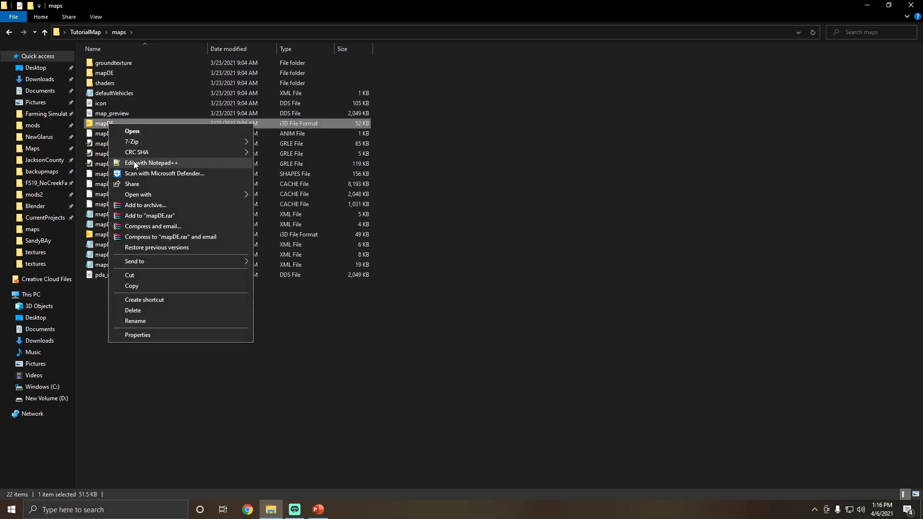
left_click(135, 163)
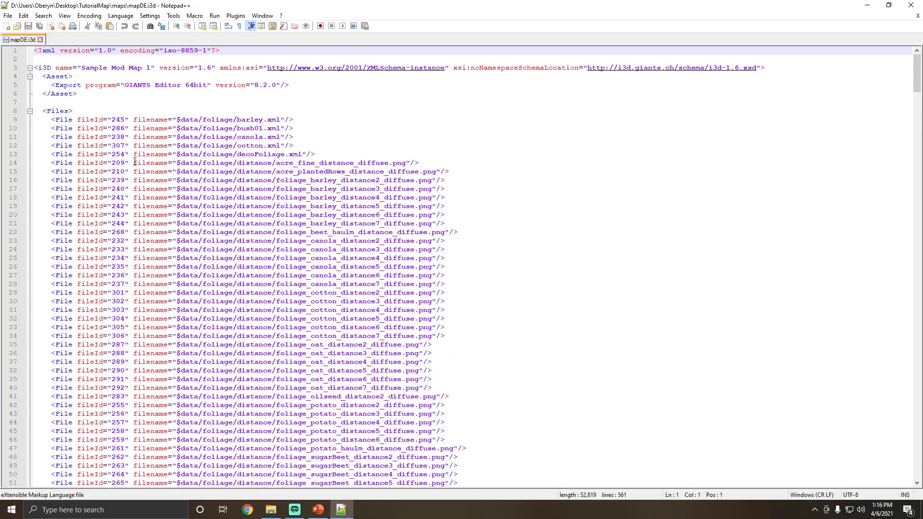
Step: Skim through mapDE.i3d, examining its Files list, terrain layers, foliage types, scene transform groups and user attributes
scroll(274, 303, "down", 6)
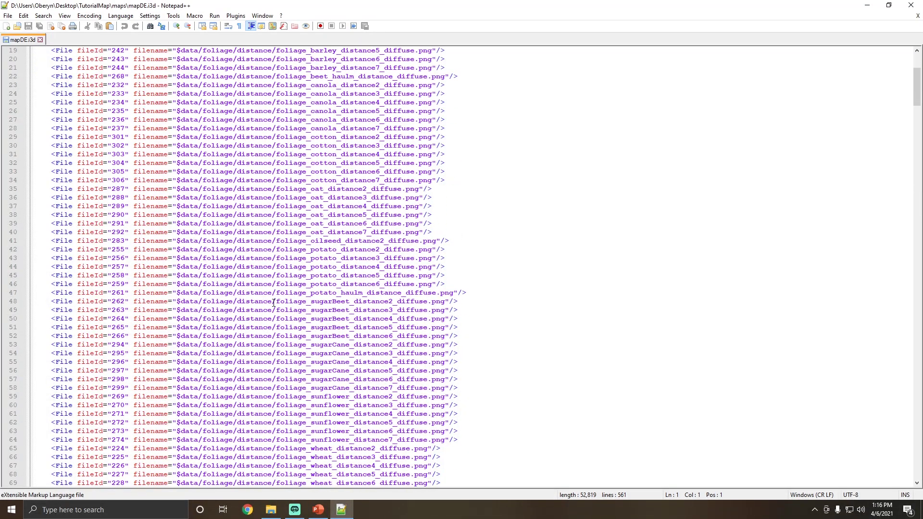
scroll(270, 340, "down", 18)
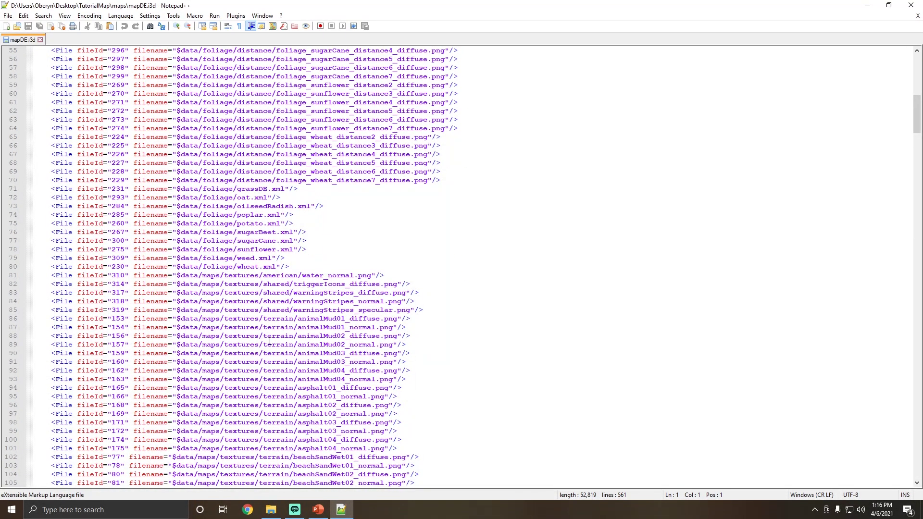
scroll(270, 341, "down", 4)
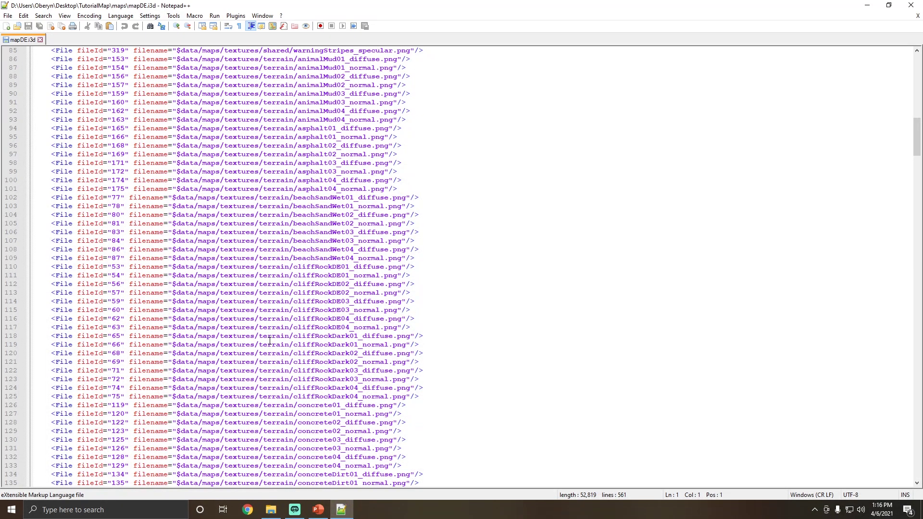
scroll(270, 340, "up", 16)
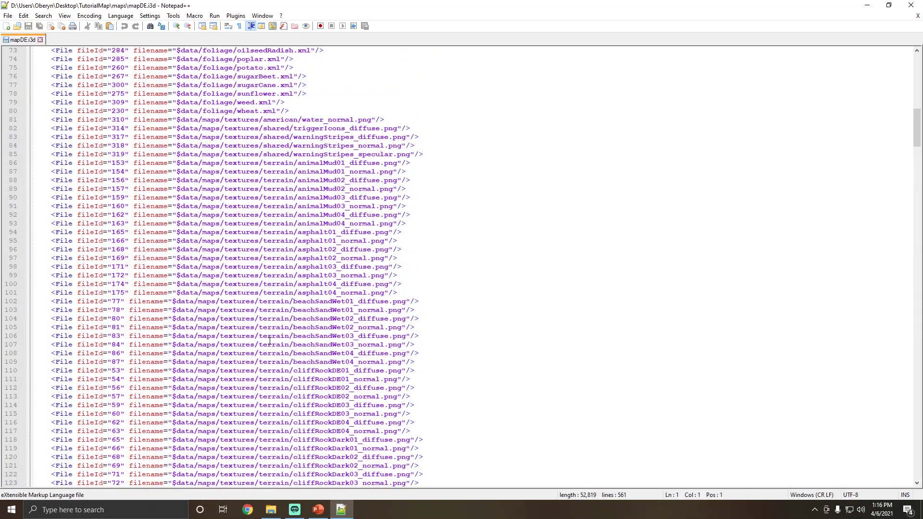
scroll(270, 340, "down", 20)
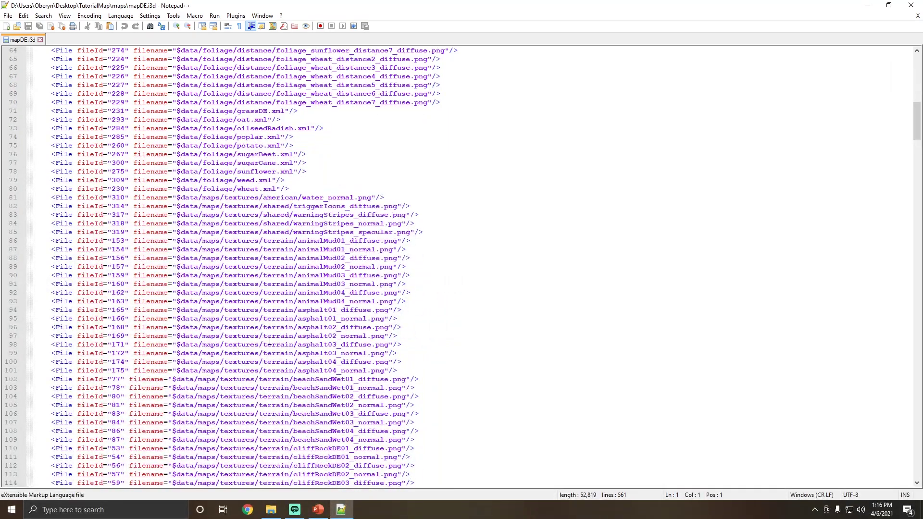
scroll(270, 340, "down", 20)
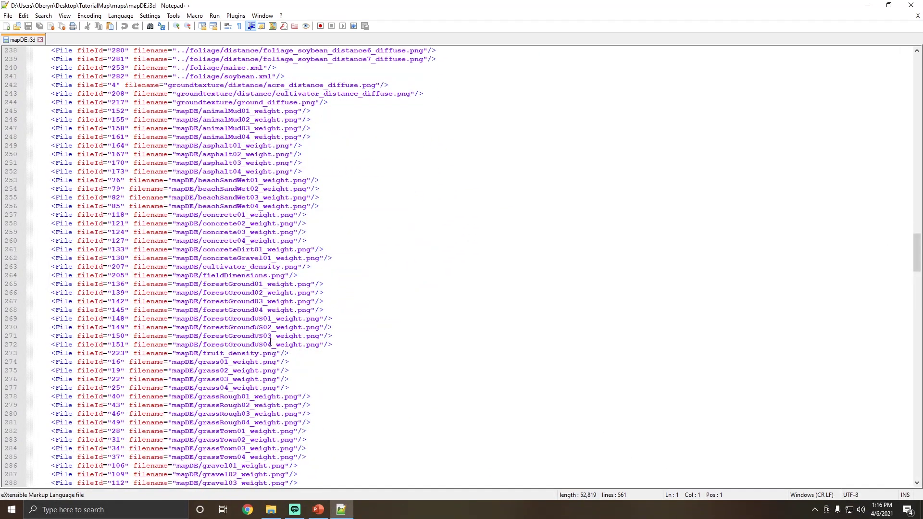
scroll(270, 340, "down", 12)
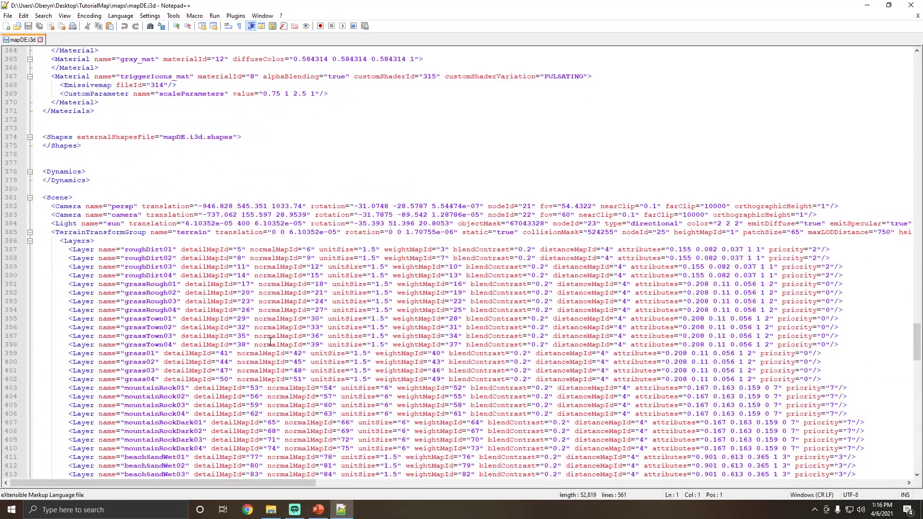
scroll(320, 411, "down", 5)
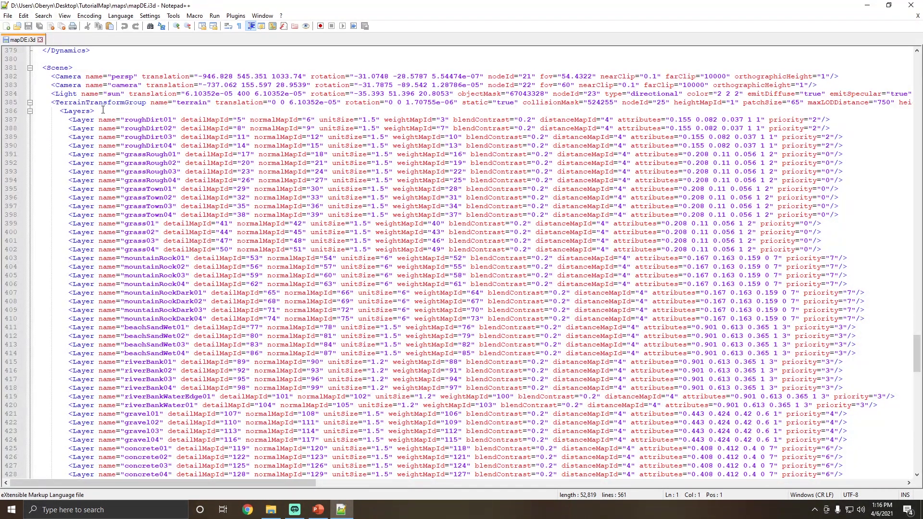
scroll(203, 211, "down", 16)
scroll(203, 210, "down", 20)
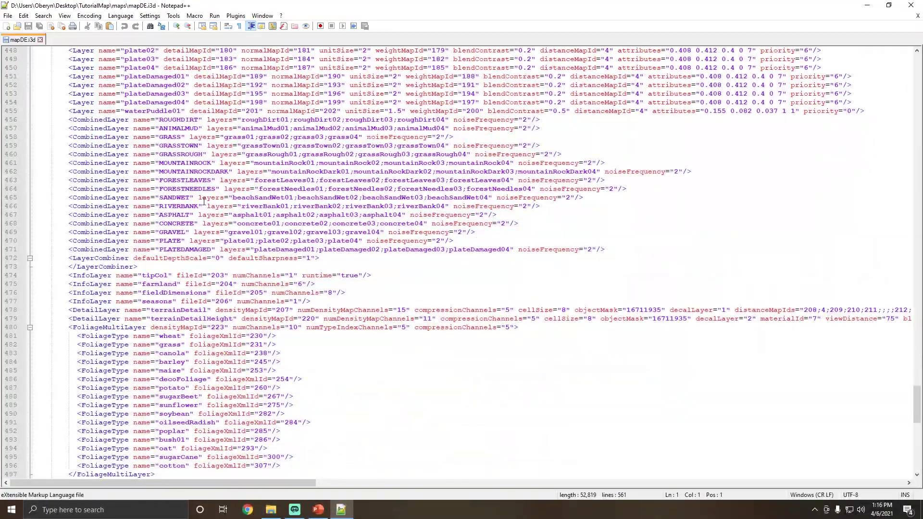
scroll(204, 201, "down", 7)
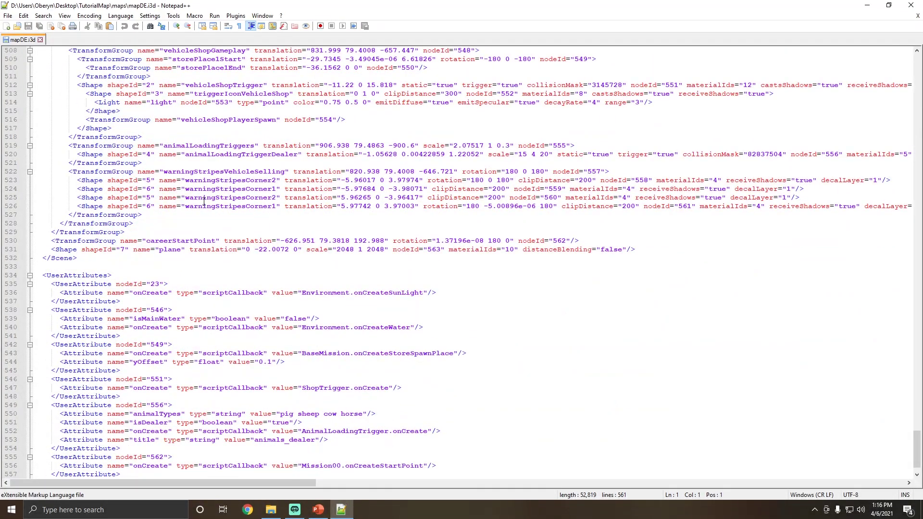
Step: Examine the felsbrunn transform group in mapDE.i3d, singling out its opening line and the waterPlaneMain shape line
scroll(204, 201, "up", 20)
scroll(110, 204, "down", 20)
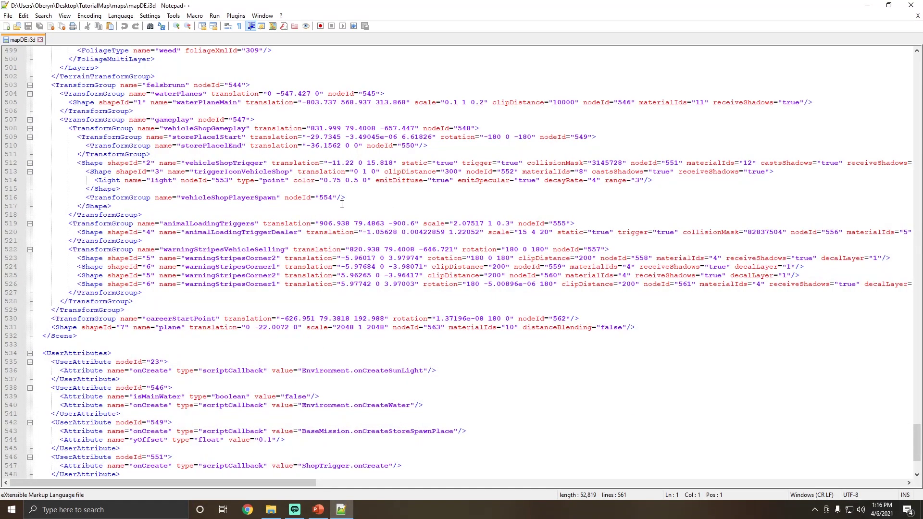
scroll(342, 205, "down", 4)
scroll(332, 202, "up", 10)
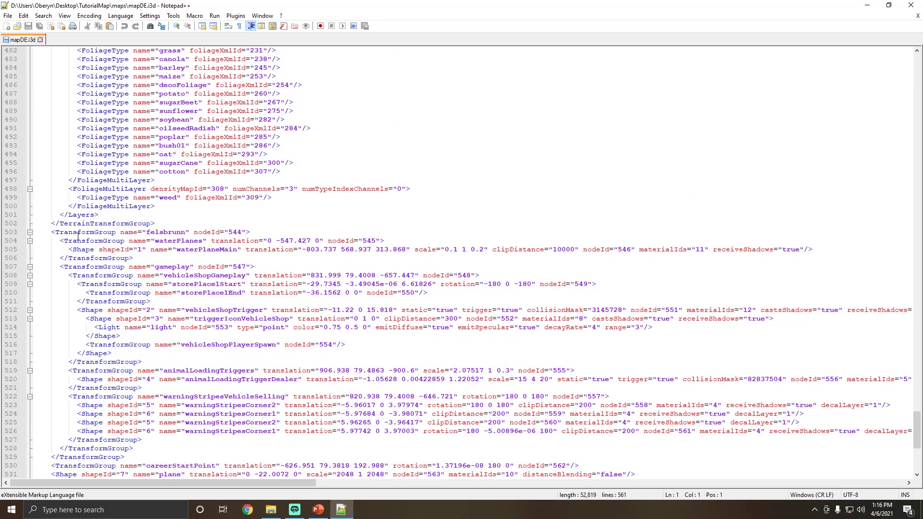
left_click(69, 233)
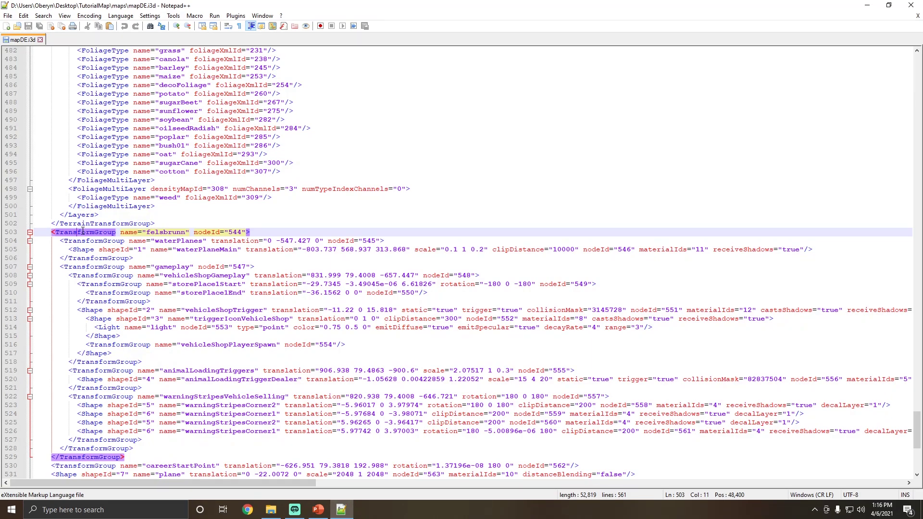
scroll(147, 437, "down", 4)
scroll(289, 385, "up", 3)
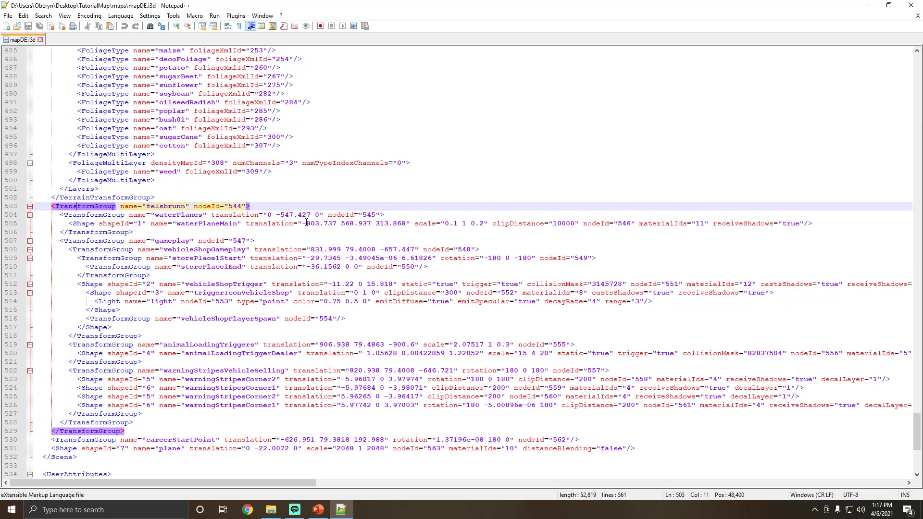
left_click(284, 223)
left_click(547, 222)
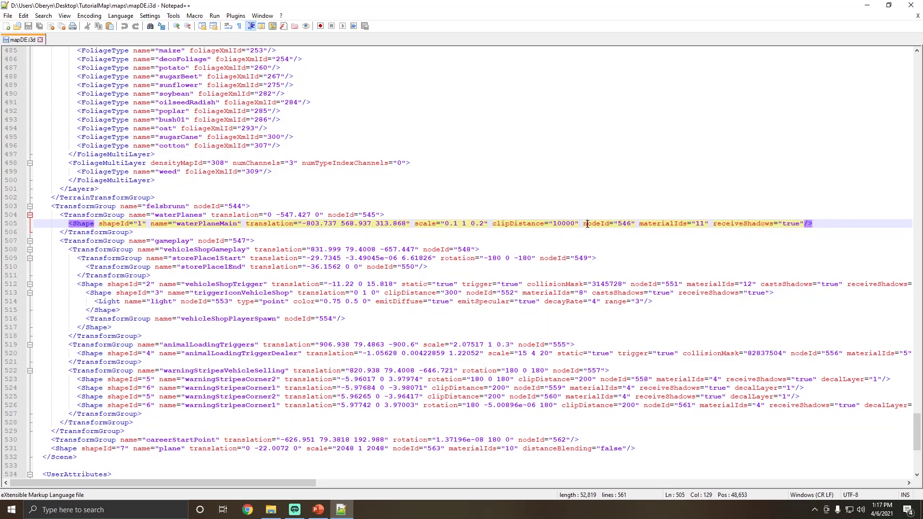
Step: Return to the start of mapDE.i3d and exit Notepad++, going back to the maps folder
scroll(522, 322, "up", 20)
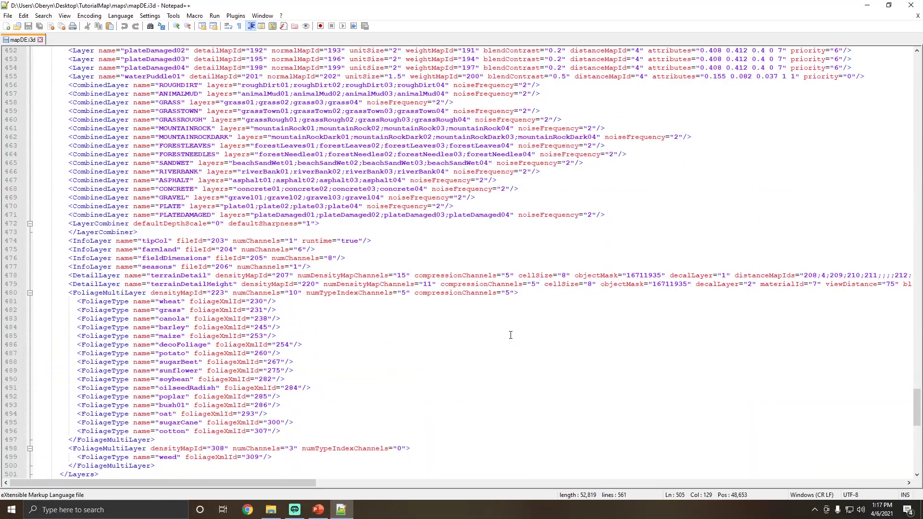
scroll(503, 323, "up", 20)
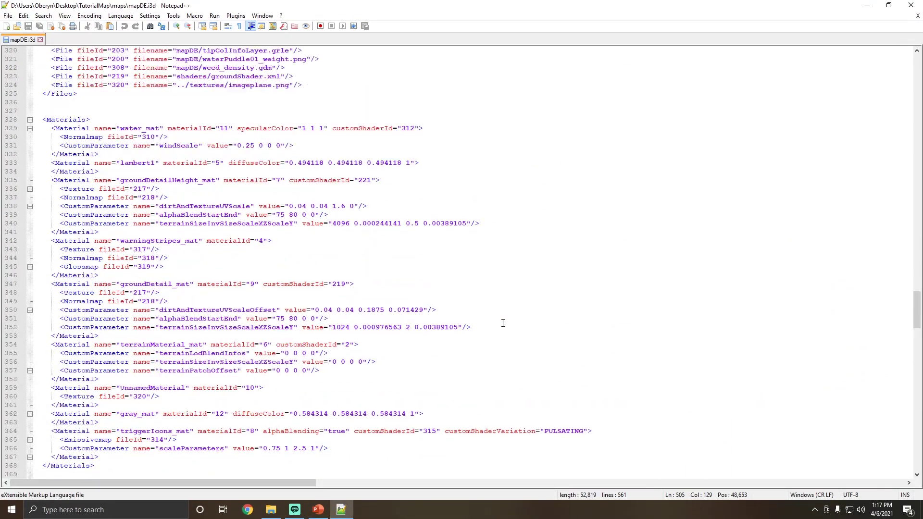
scroll(487, 316, "up", 20)
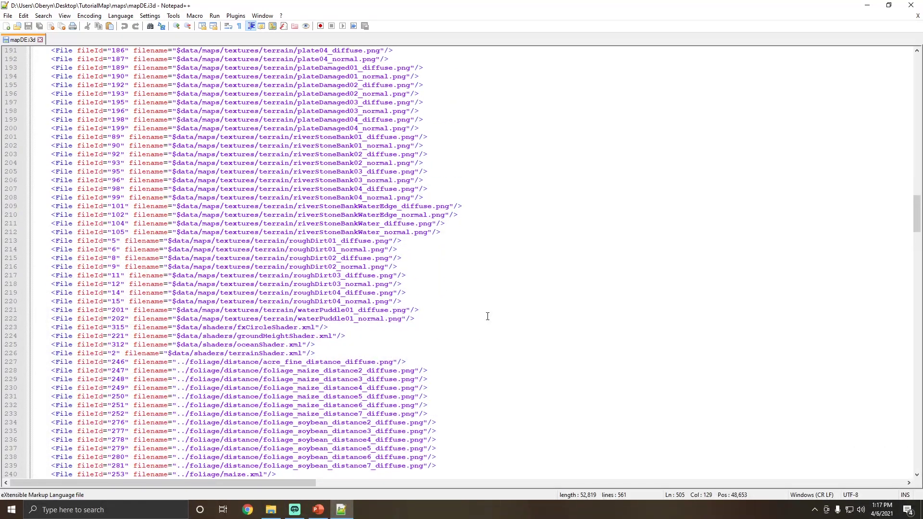
scroll(428, 249, "up", 20)
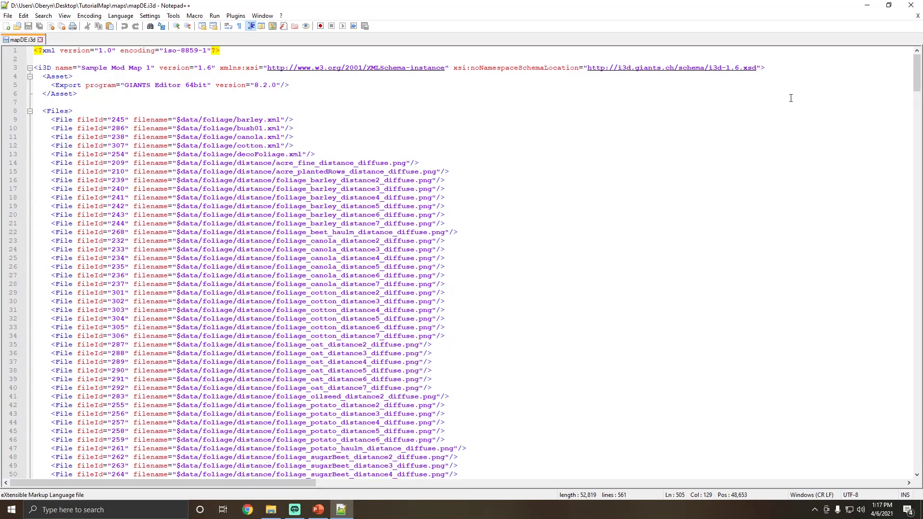
left_click(911, 5)
left_click(545, 320)
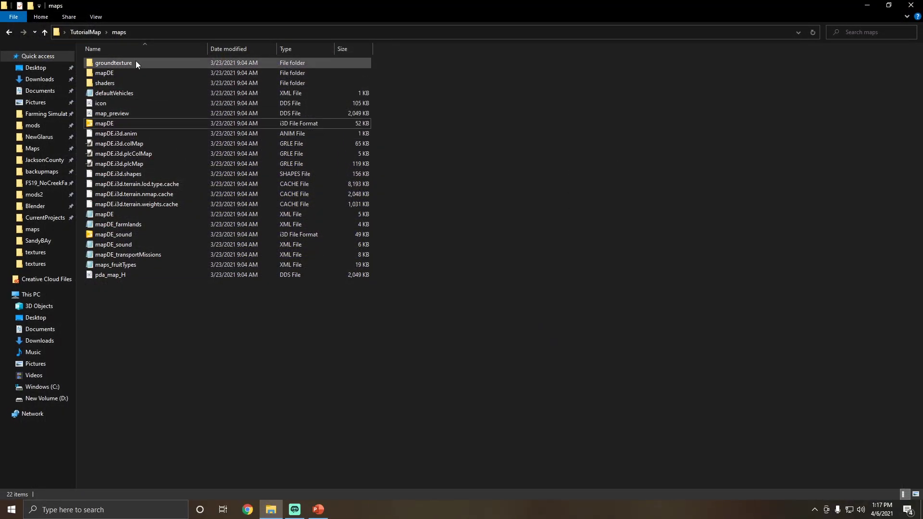
Step: Go up to the TutorialMap folder, look through its maps folder once more and return to TutorialMap
left_click(89, 32)
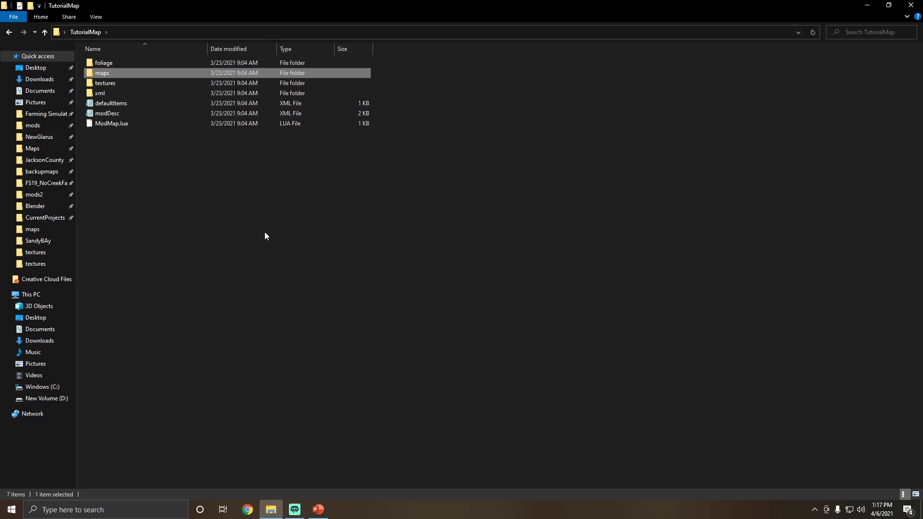
double_click(154, 73)
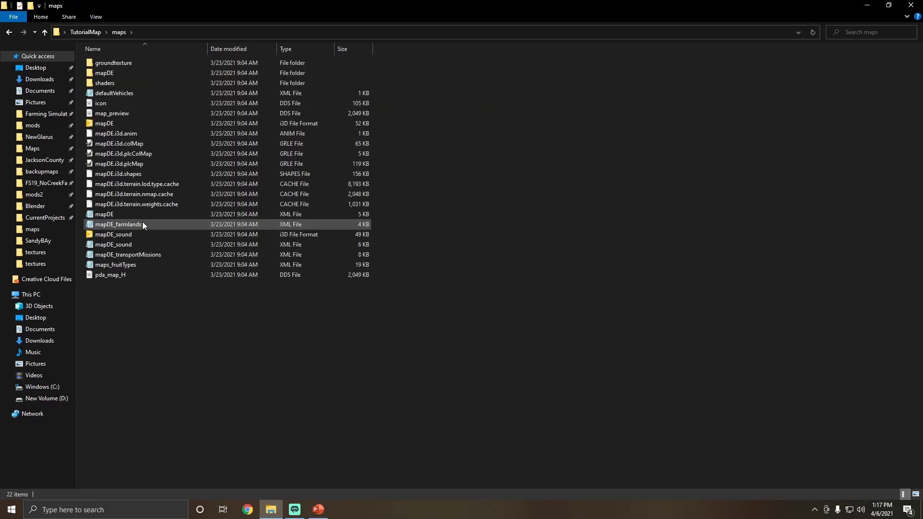
left_click(79, 33)
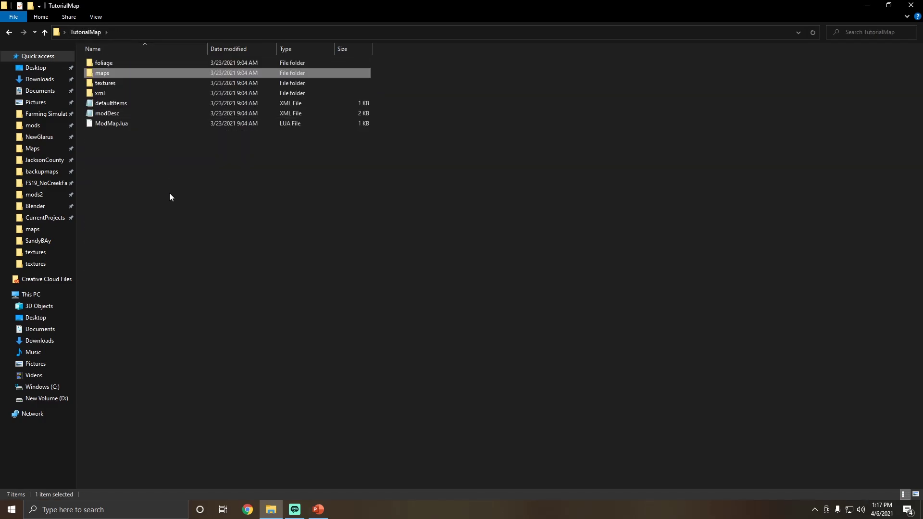